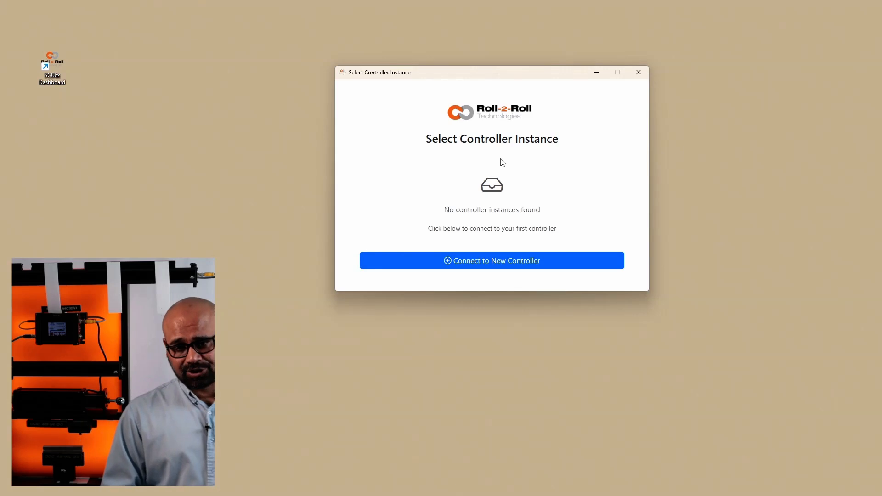
# Connect to a new controller at IP address 192.168.1.100 and fit its dashboard window beside the desktop shortcut
pyautogui.click(469, 261)
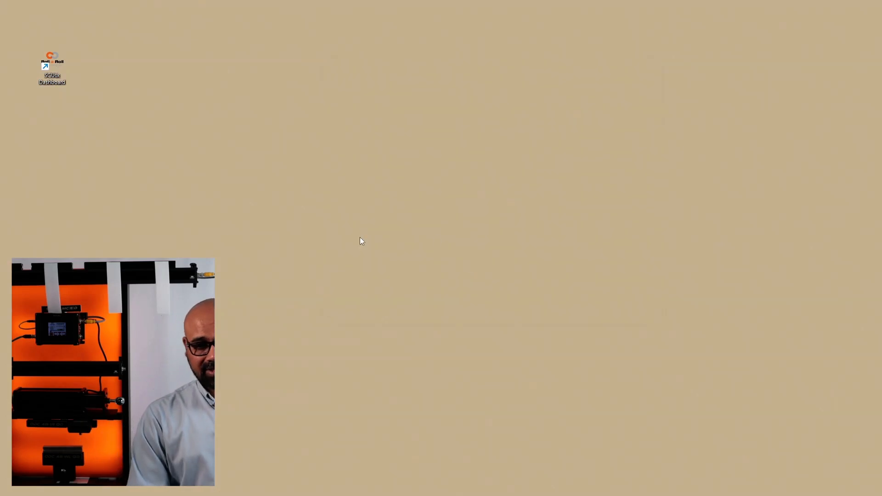
pyautogui.click(473, 204)
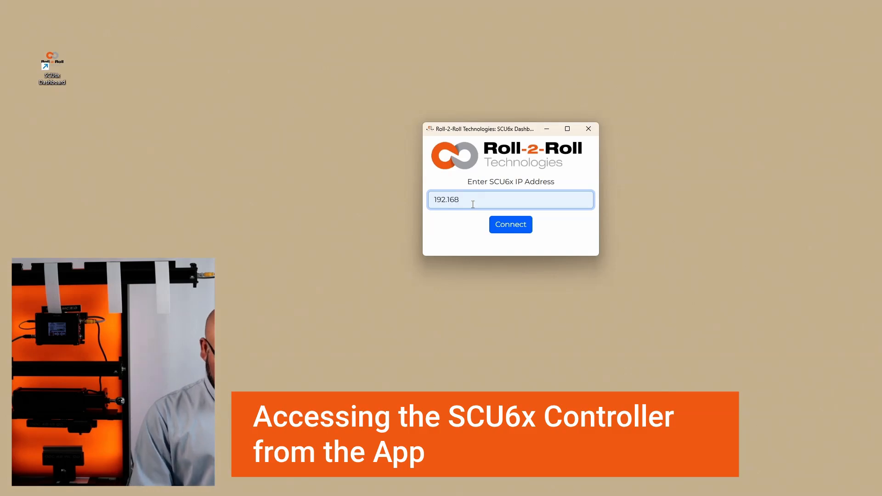
pyautogui.write('.1.100')
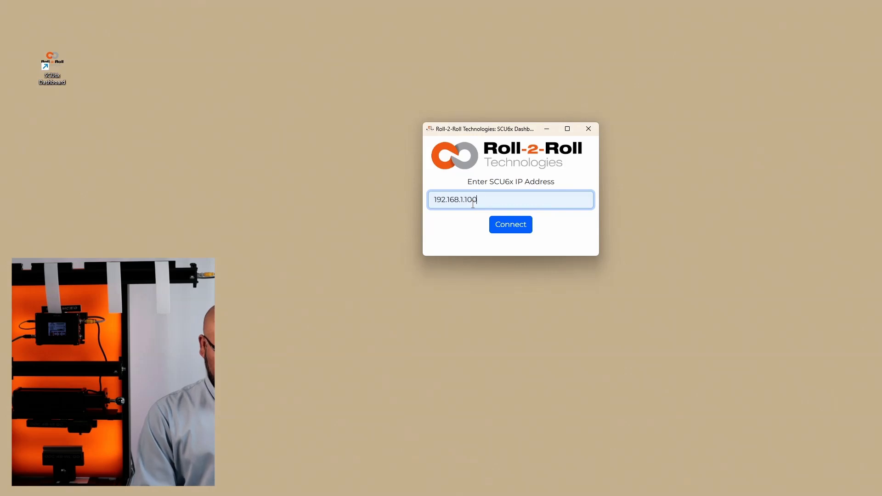
pyautogui.press('Return')
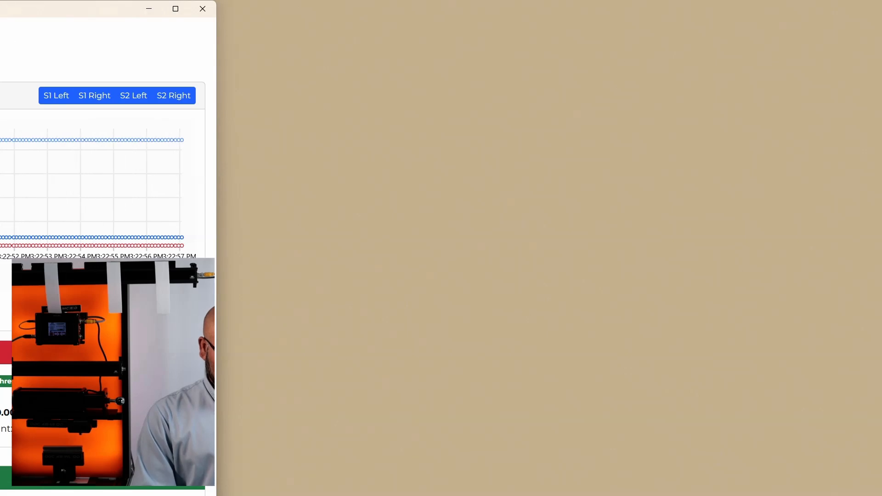
pyautogui.moveTo(0, 8); pyautogui.dragTo(490, 16)
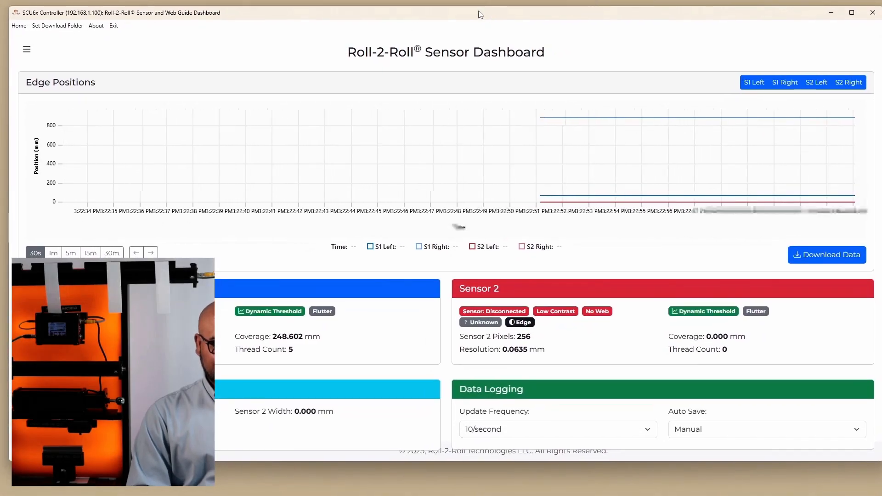
pyautogui.moveTo(9, 129); pyautogui.dragTo(216, 129)
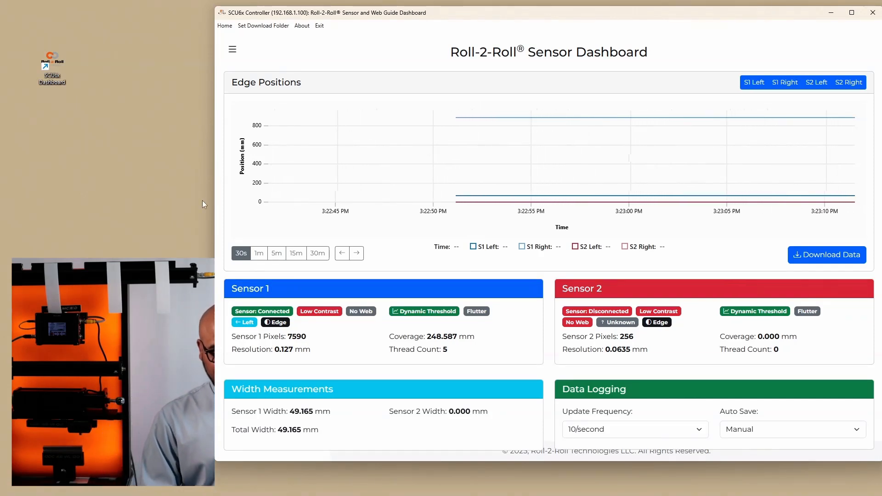
# Examine Sensor 1's pixel count and thread count on the sensor dashboard
pyautogui.moveTo(286, 324); pyautogui.dragTo(298, 337)
pyautogui.tripleClick(296, 336)
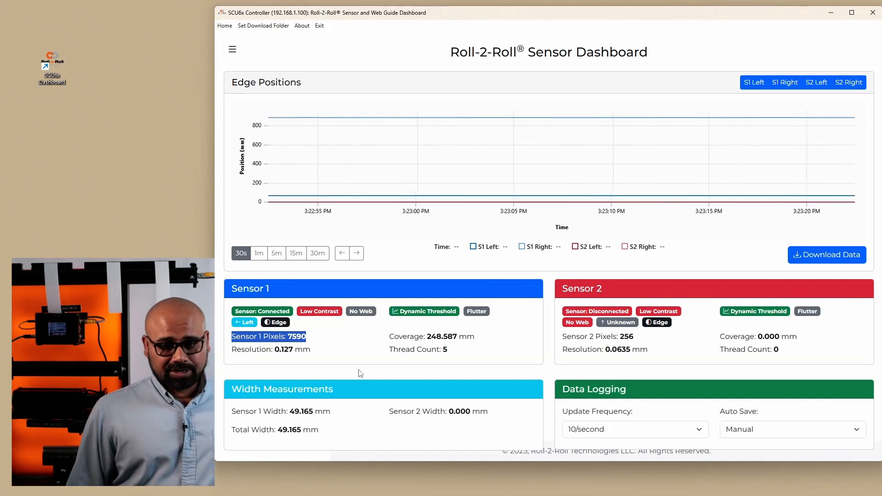
pyautogui.tripleClick(417, 351)
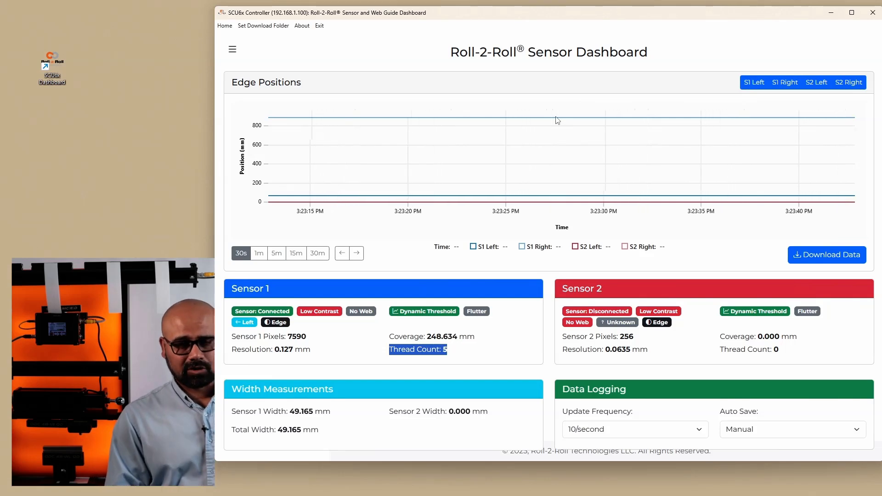
# Rename the connected device as Top Mandrel and save the new name
pyautogui.click(234, 52)
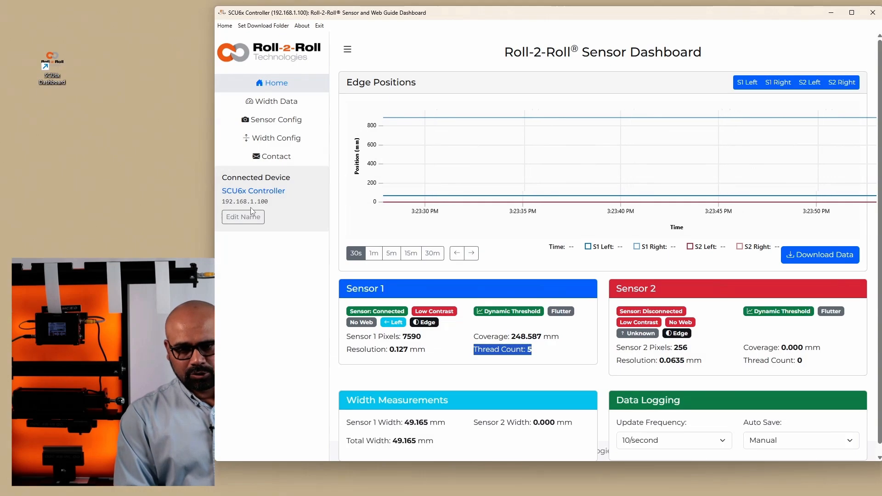
pyautogui.click(246, 216)
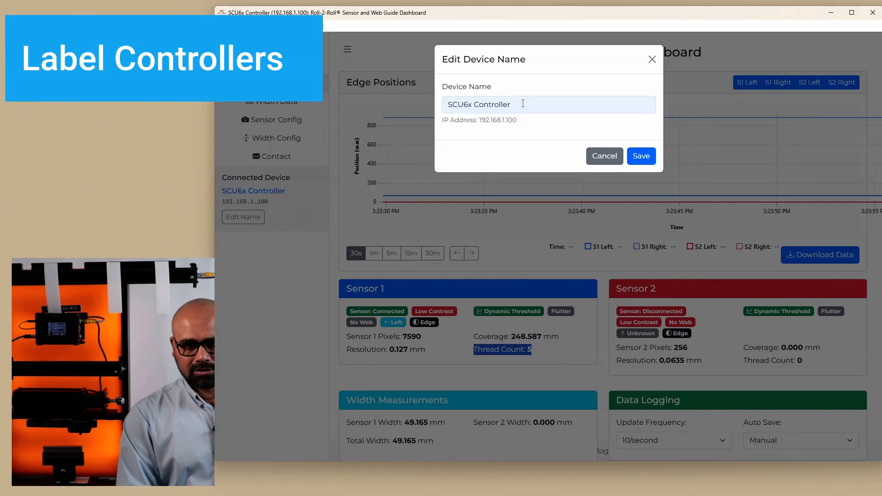
pyautogui.tripleClick(523, 104)
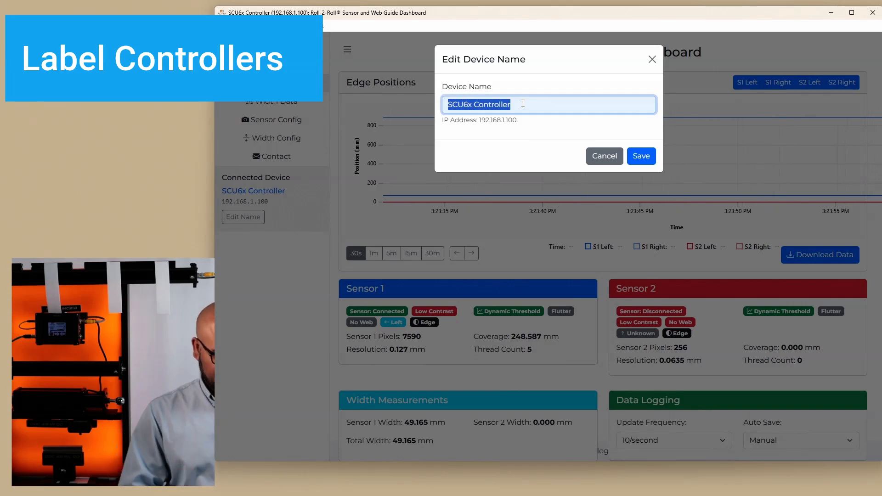
pyautogui.write('Top')
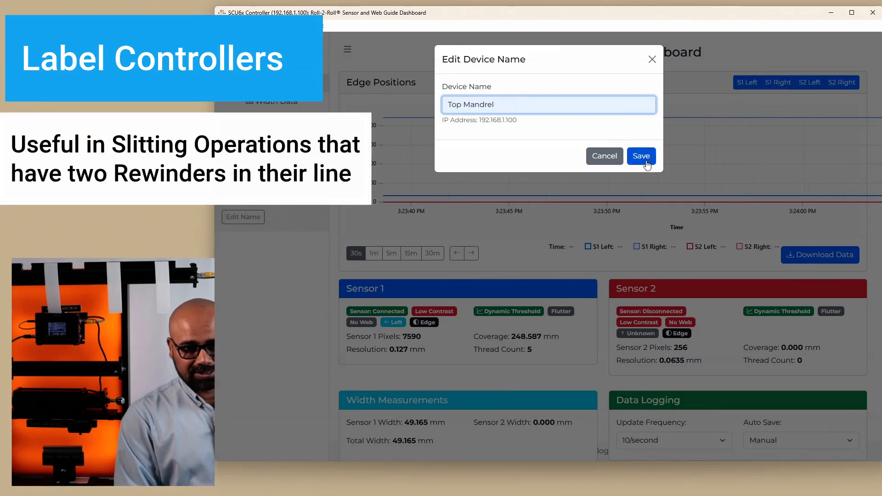
pyautogui.write('Mandrel')
pyautogui.click(642, 156)
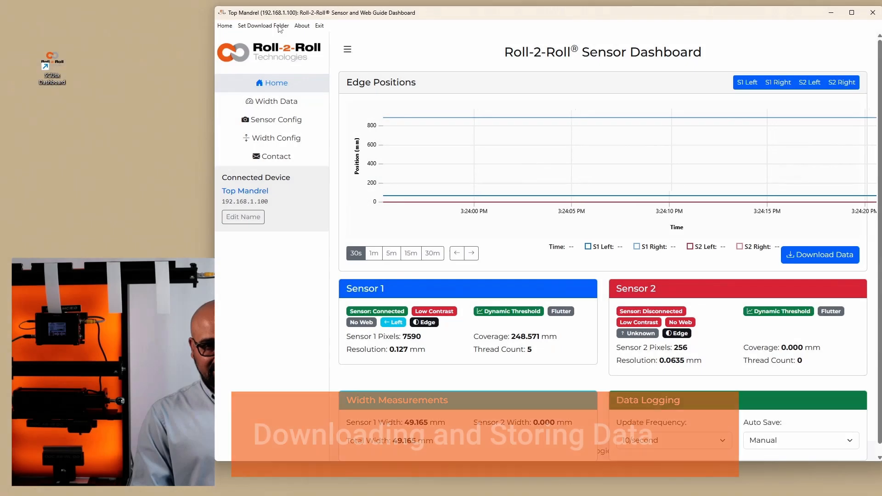
# Create a folder named Top Mandrel in Downloads and set it as the download folder
pyautogui.click(279, 26)
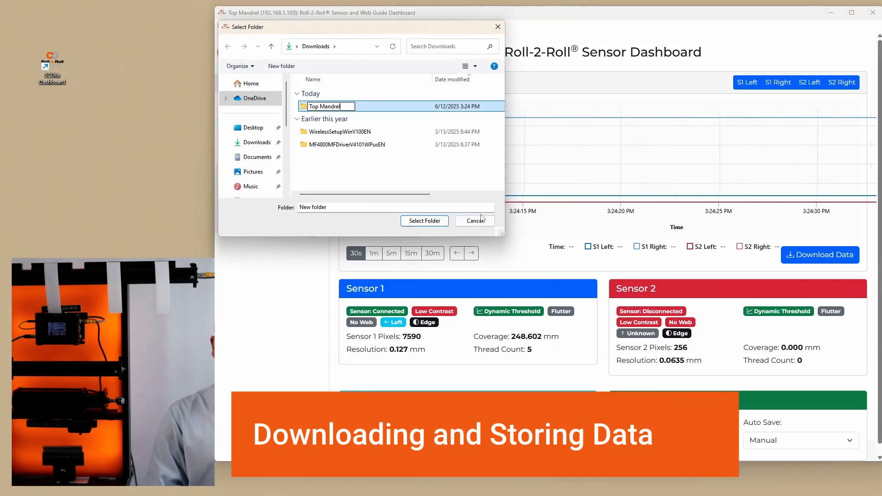
pyautogui.press('Return')
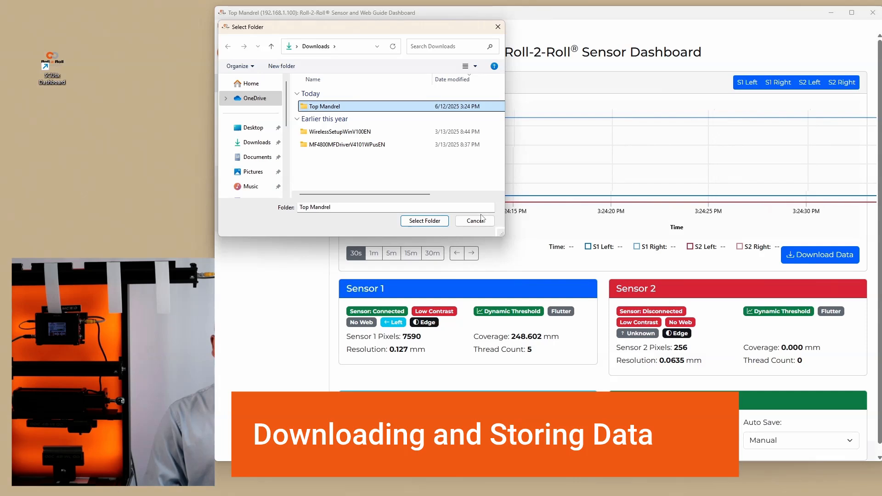
pyautogui.press('Return')
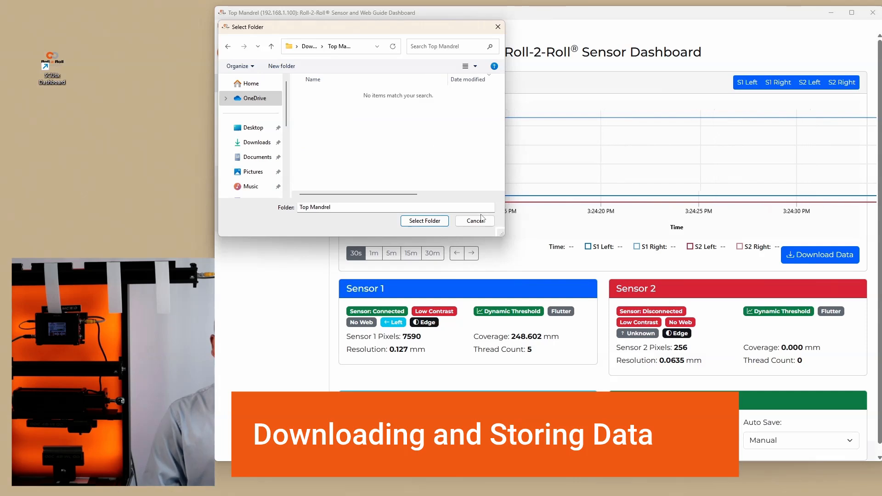
pyautogui.click(425, 221)
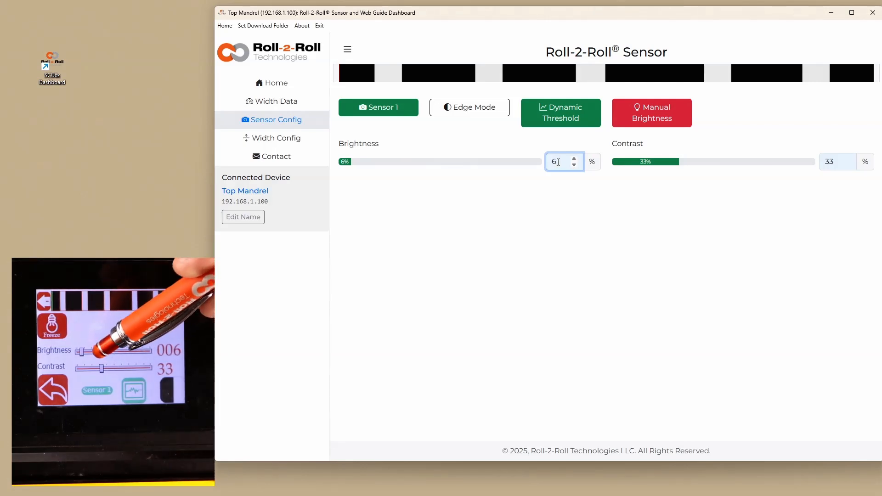
# Open the width configuration and go through the individual webs up to web 5
pyautogui.click(552, 189)
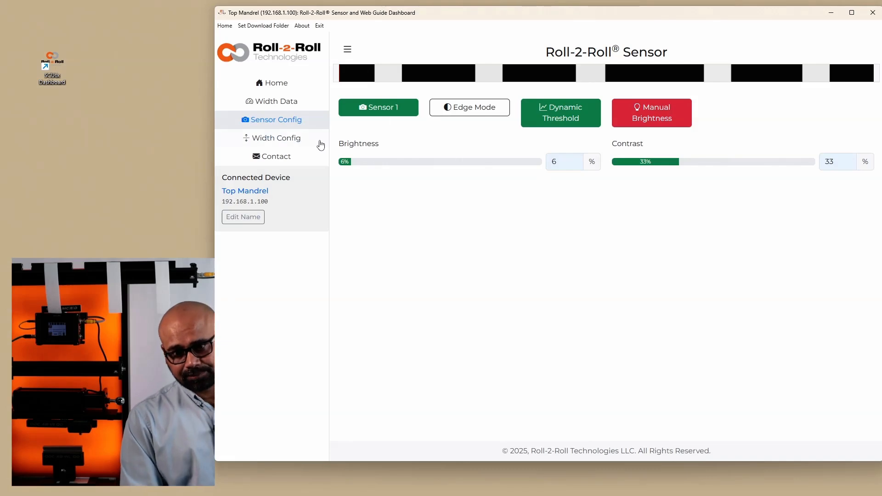
pyautogui.click(311, 145)
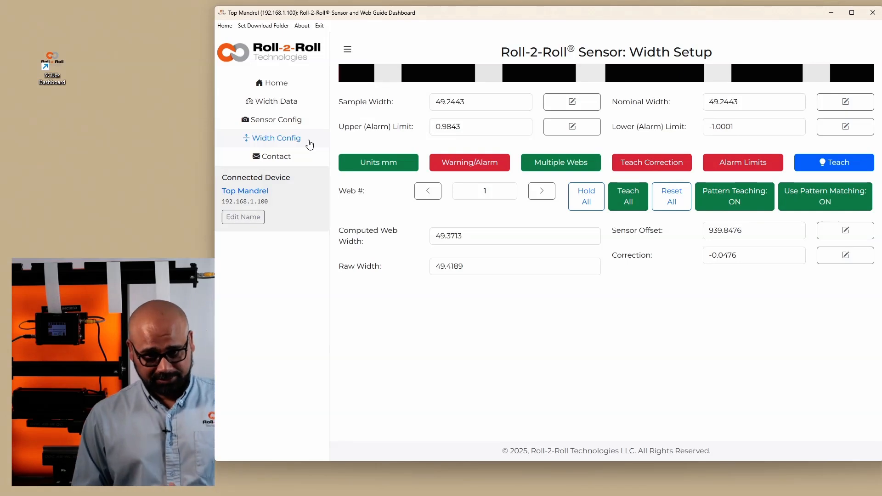
pyautogui.click(539, 192)
pyautogui.click(539, 192)
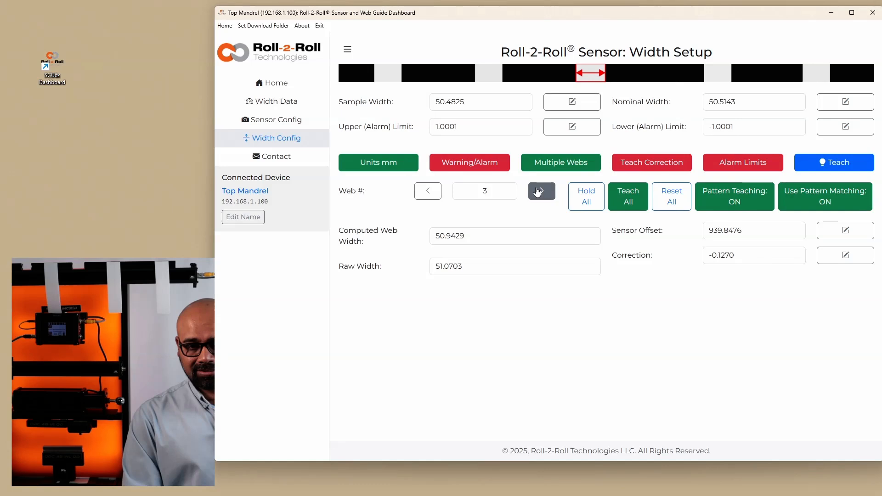
pyautogui.click(478, 193)
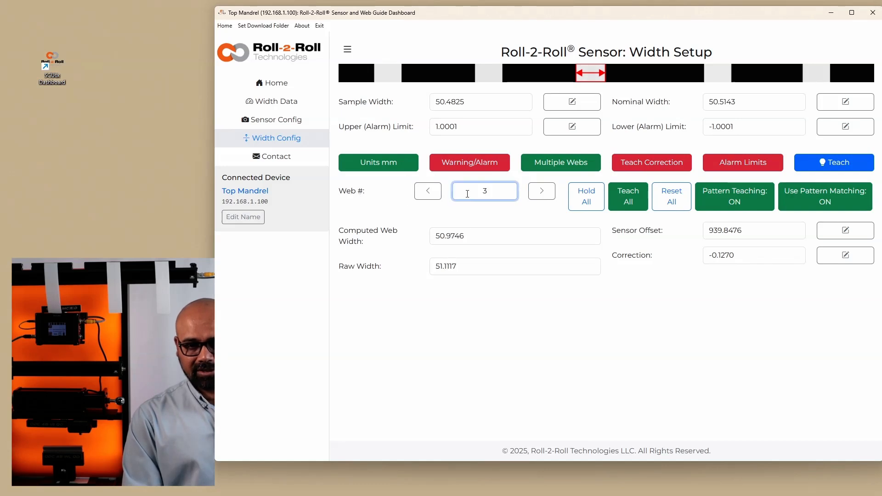
pyautogui.doubleClick(492, 193)
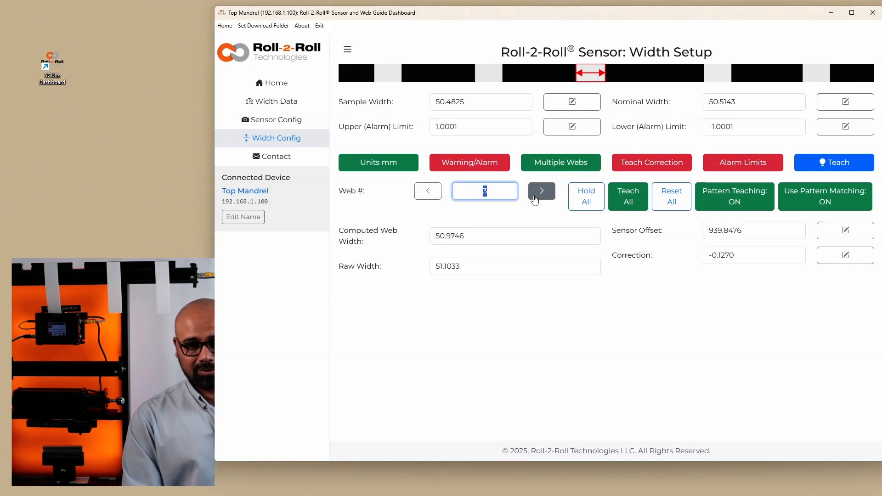
pyautogui.click(536, 198)
pyautogui.click(537, 198)
pyautogui.click(538, 198)
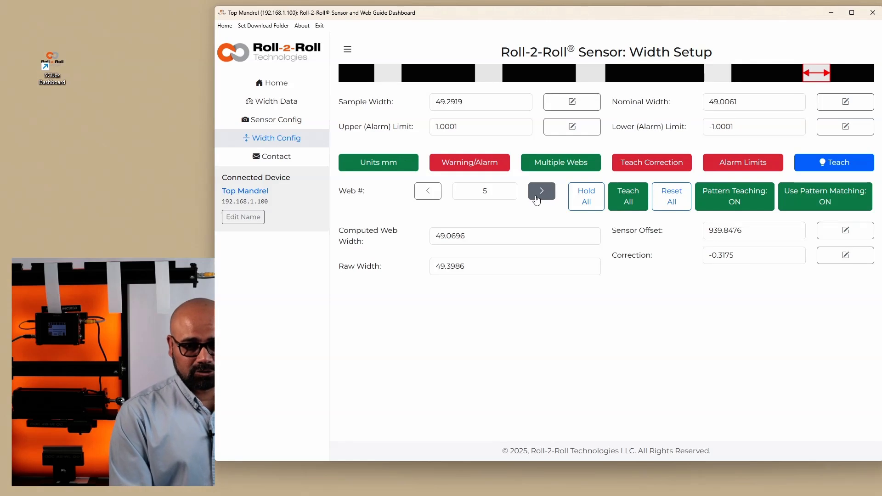
# Return to web 1 and examine the computed web width of webs 1, 2 and 3
pyautogui.click(429, 192)
pyautogui.click(429, 192)
pyautogui.click(429, 192)
pyautogui.click(429, 192)
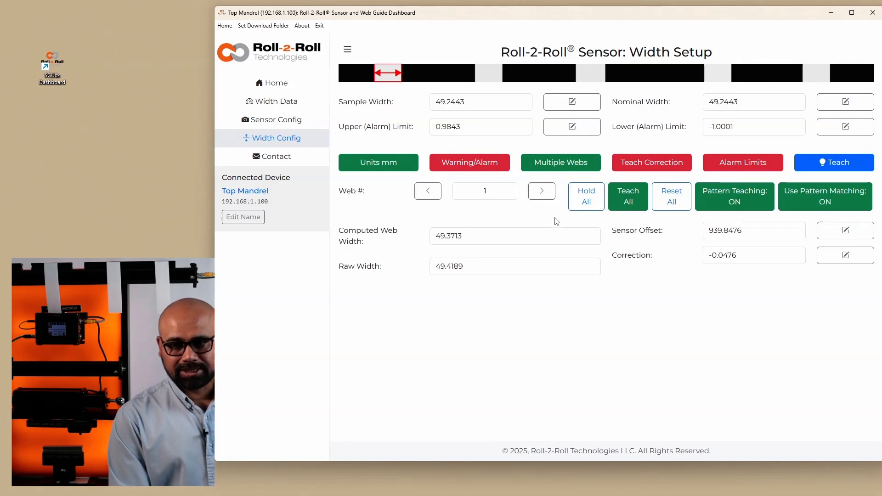
pyautogui.doubleClick(485, 236)
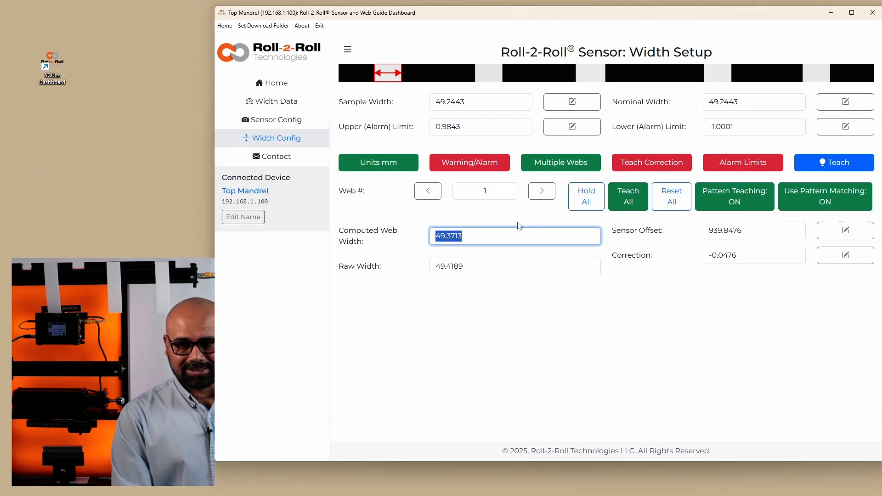
pyautogui.click(543, 192)
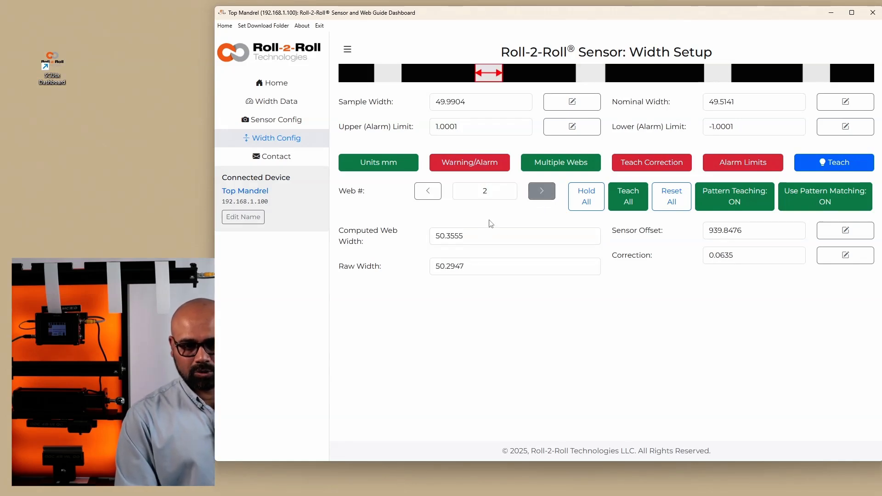
pyautogui.doubleClick(524, 234)
pyautogui.click(541, 193)
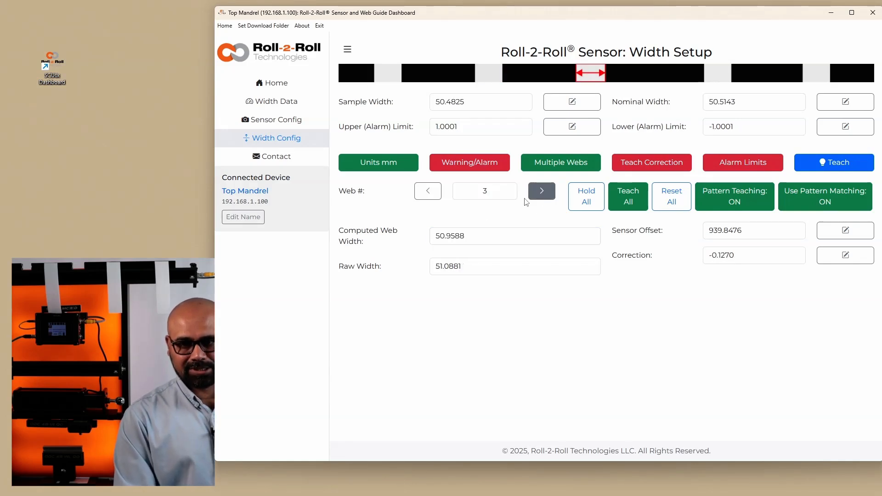
# Return to web 1 and compare its raw width, computed web width and correction
pyautogui.click(432, 195)
pyautogui.click(432, 195)
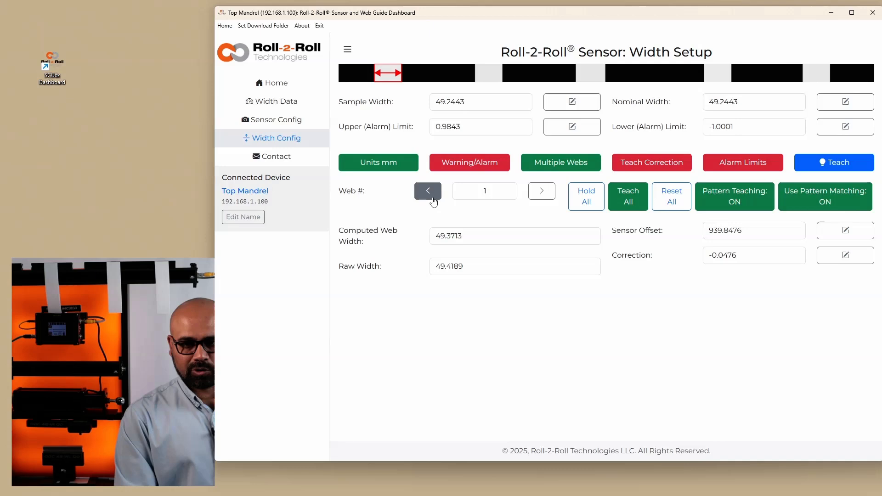
pyautogui.doubleClick(485, 267)
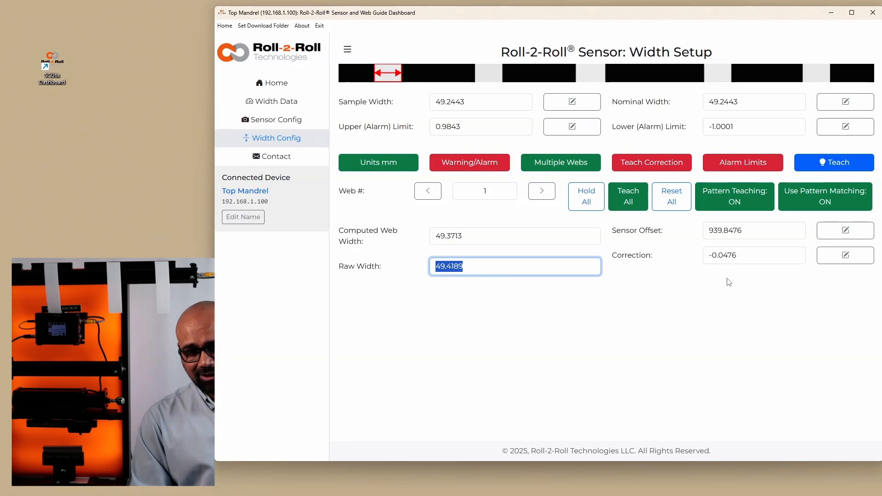
pyautogui.doubleClick(535, 235)
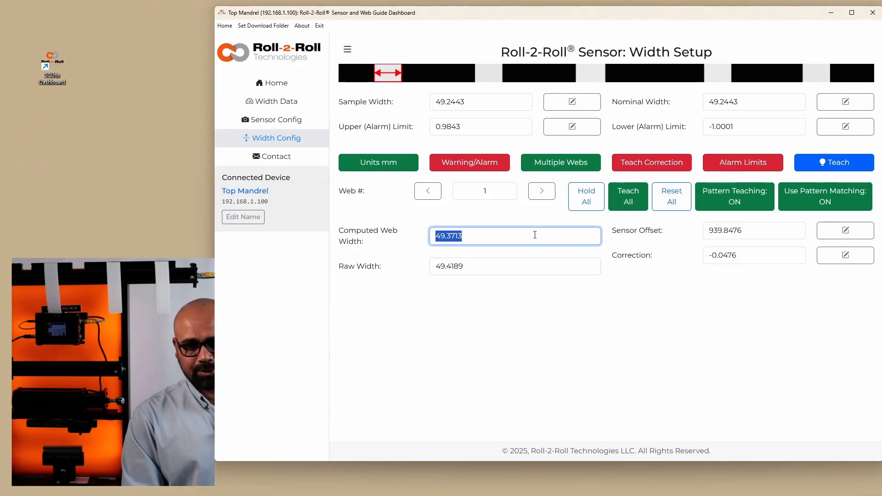
pyautogui.doubleClick(496, 263)
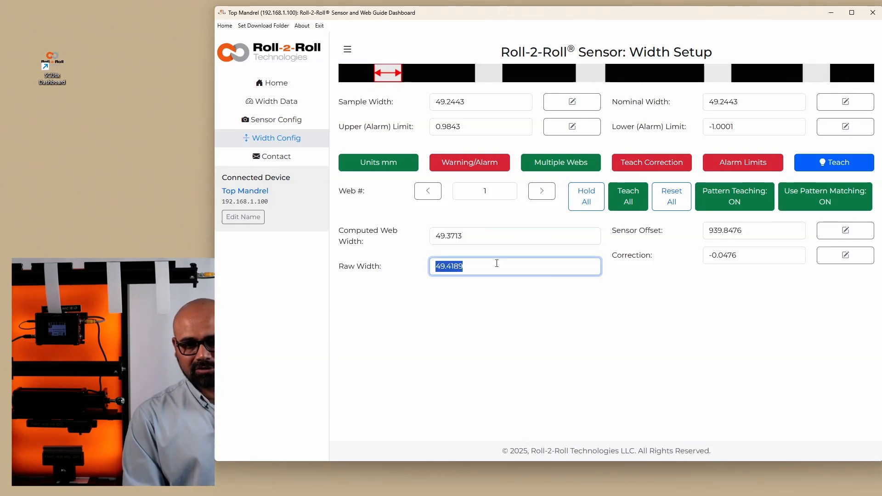
pyautogui.doubleClick(718, 256)
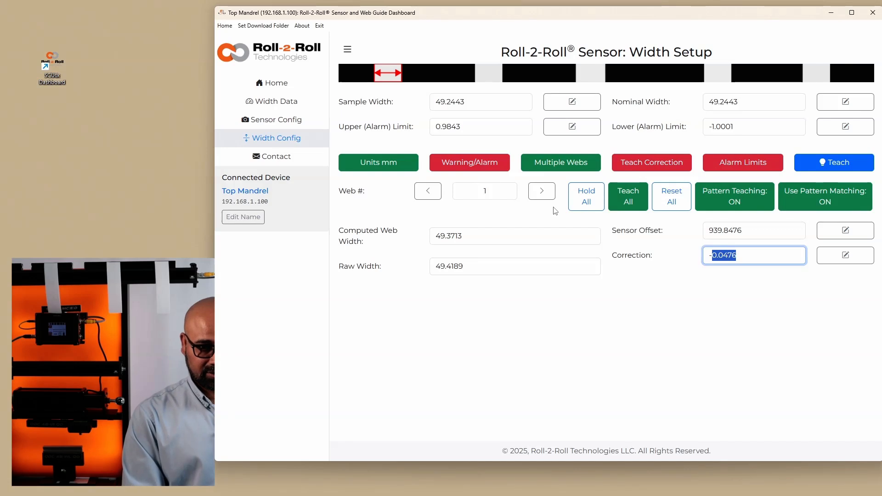
# Check the correction of web 3, and advance to web 5
pyautogui.click(542, 198)
pyautogui.click(543, 198)
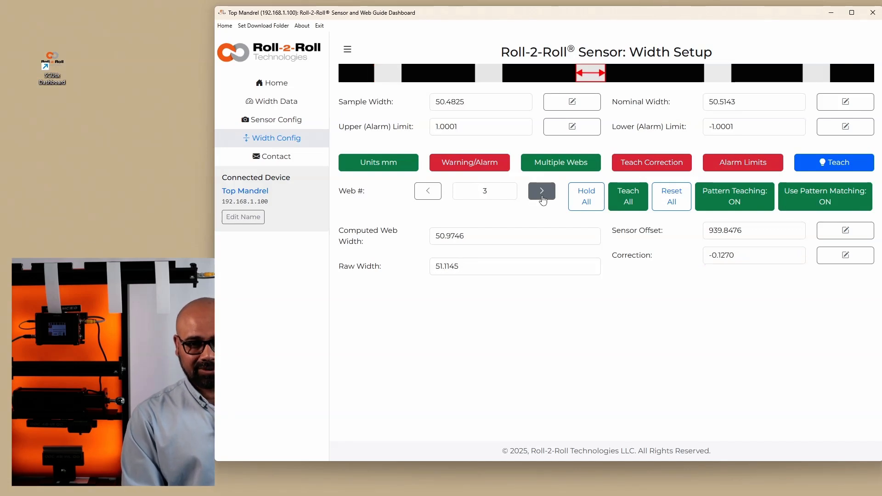
pyautogui.click(719, 256)
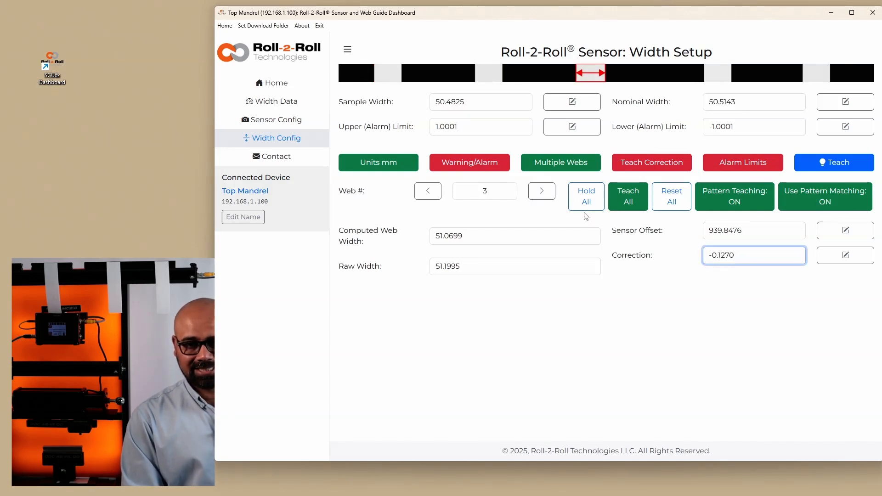
pyautogui.click(550, 200)
pyautogui.click(545, 199)
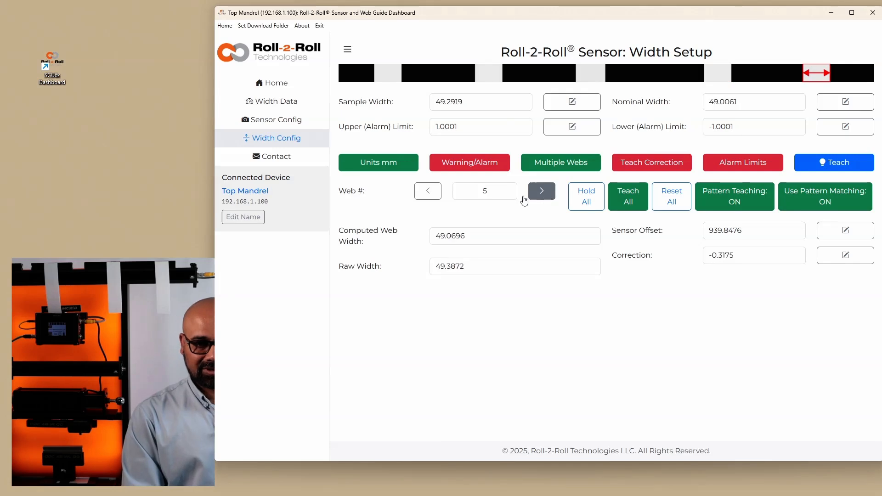
# Return to web 1, set its sample width to about 49.34 mm and check the stored value
pyautogui.click(424, 196)
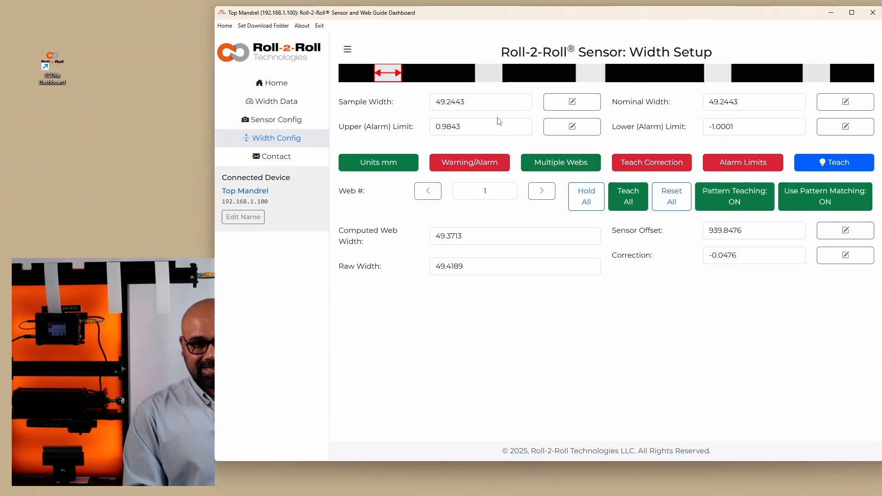
pyautogui.click(487, 103)
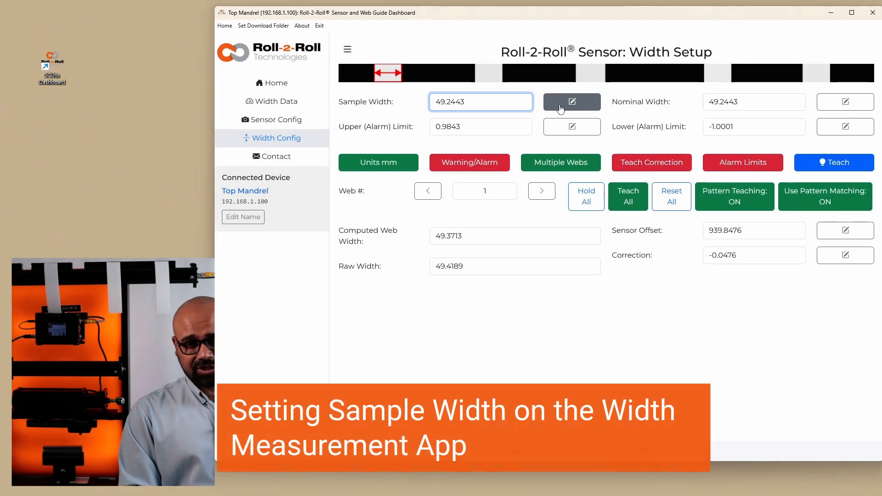
pyautogui.click(560, 109)
pyautogui.doubleClick(531, 90)
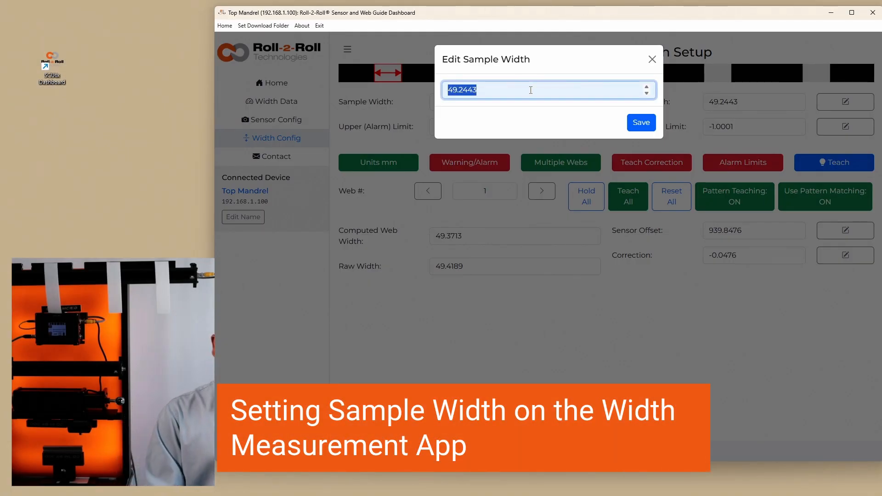
pyautogui.write('49.')
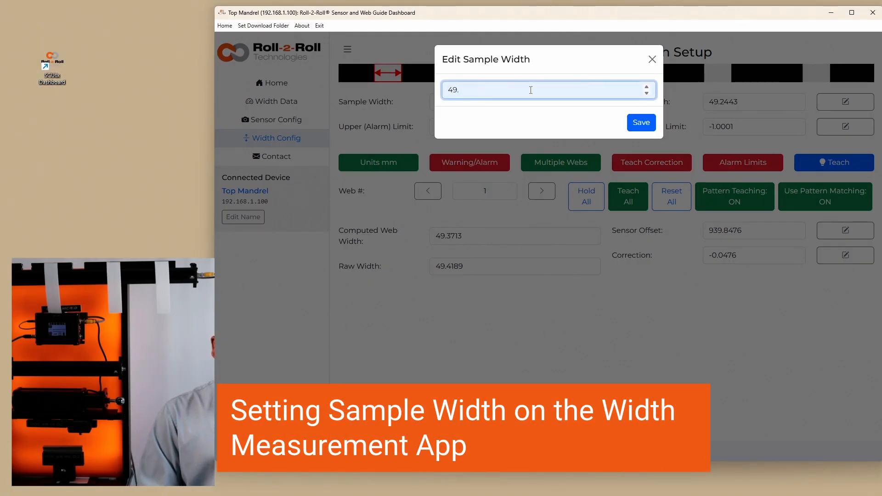
pyautogui.click(635, 122)
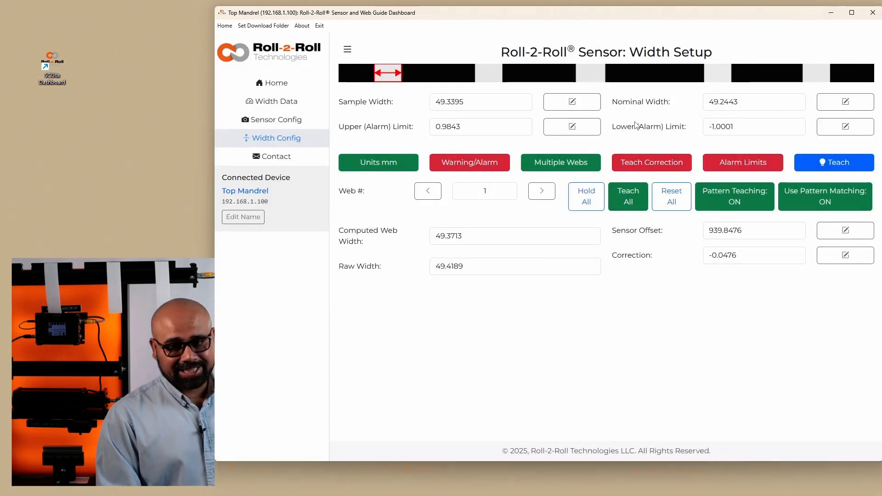
pyautogui.click(492, 105)
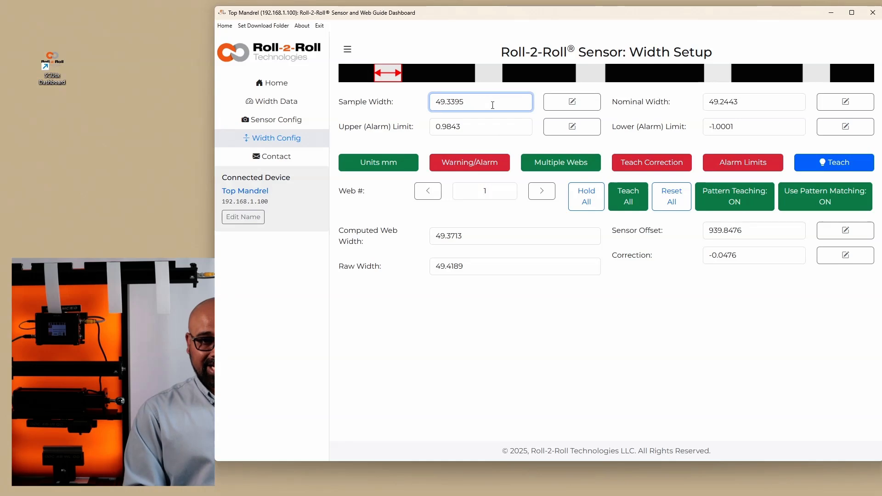
pyautogui.doubleClick(455, 101)
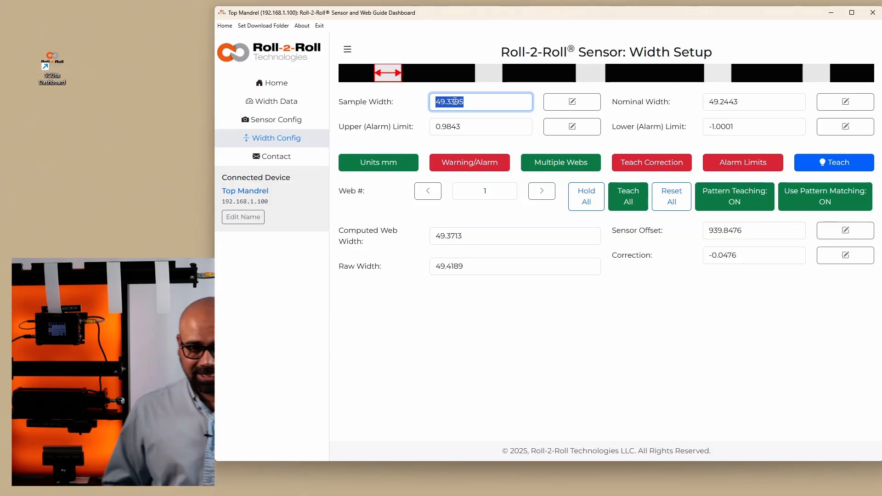
# Set web 1's upper alarm limit to 1.2 mm and check the stored value
pyautogui.click(577, 131)
pyautogui.doubleClick(514, 94)
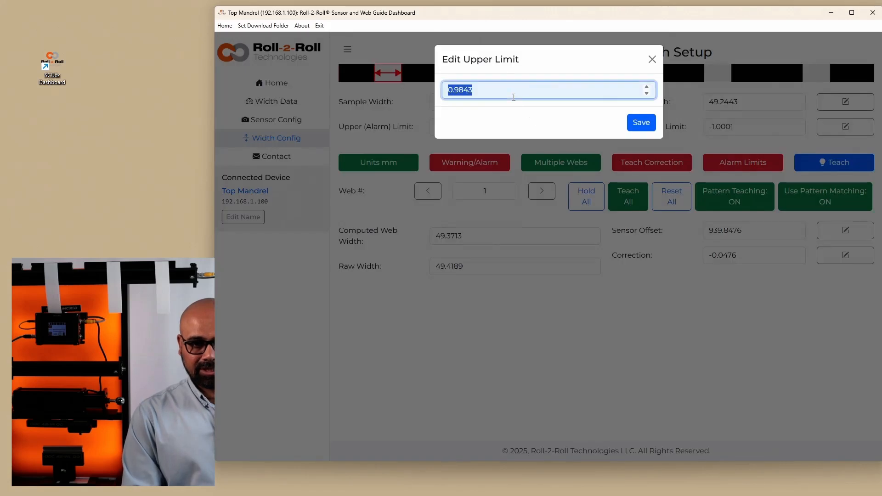
pyautogui.write('1.2')
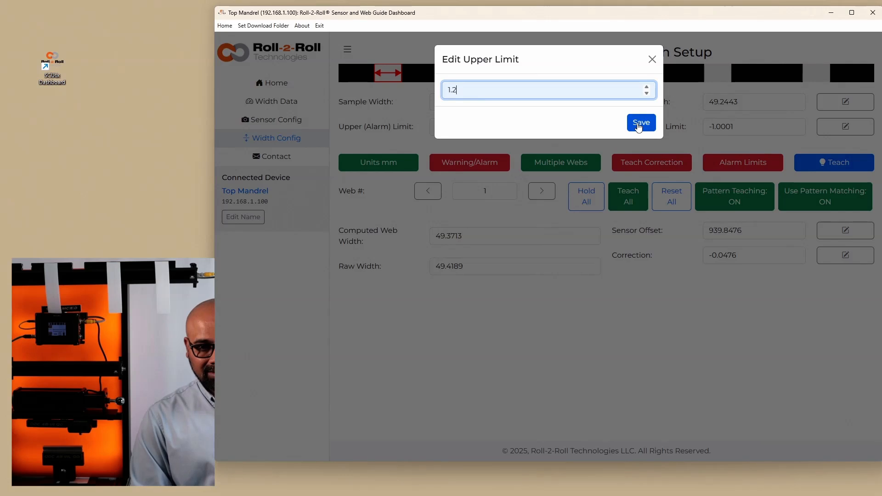
pyautogui.click(641, 122)
pyautogui.click(585, 128)
pyautogui.doubleClick(534, 96)
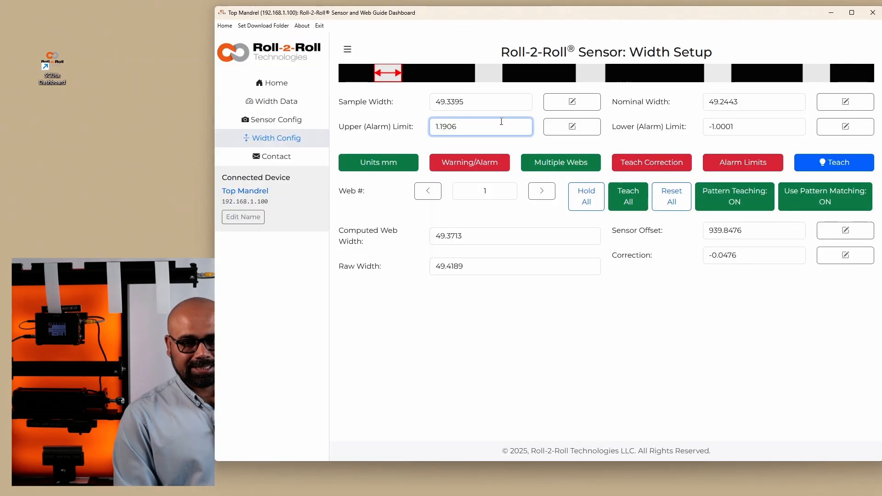
pyautogui.doubleClick(501, 122)
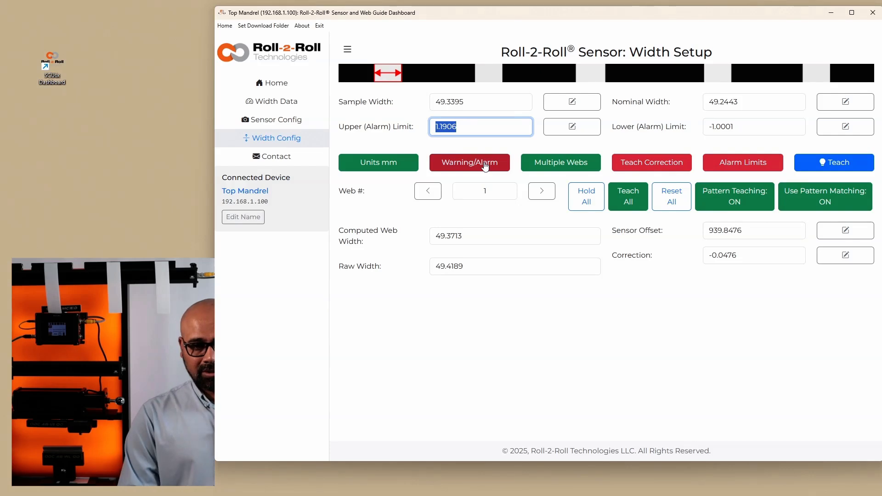
# Compare the Upper/Lower and Warning/Alarm limit modes, and examine web 1's upper and lower warning limits before returning to the alarm limits
pyautogui.click(476, 171)
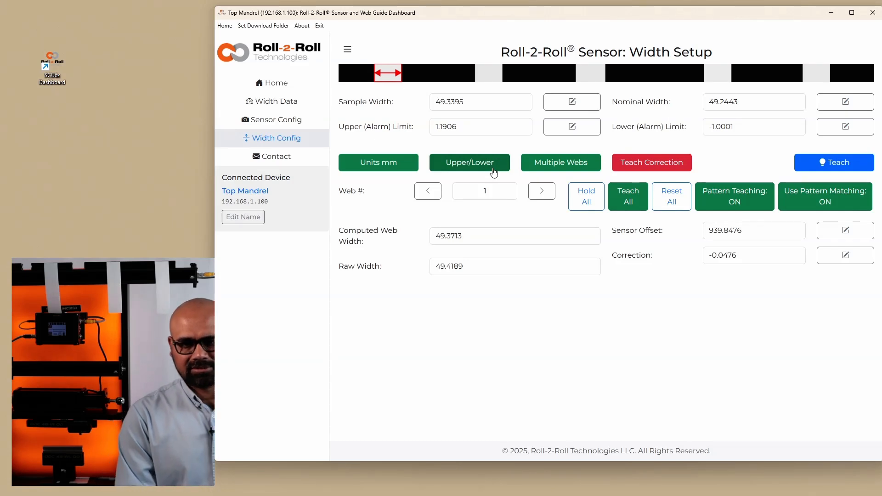
pyautogui.click(492, 164)
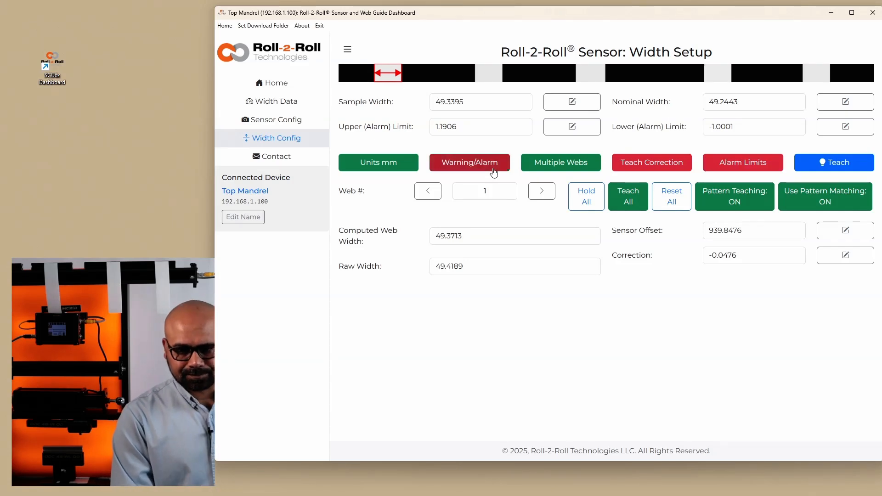
pyautogui.click(718, 170)
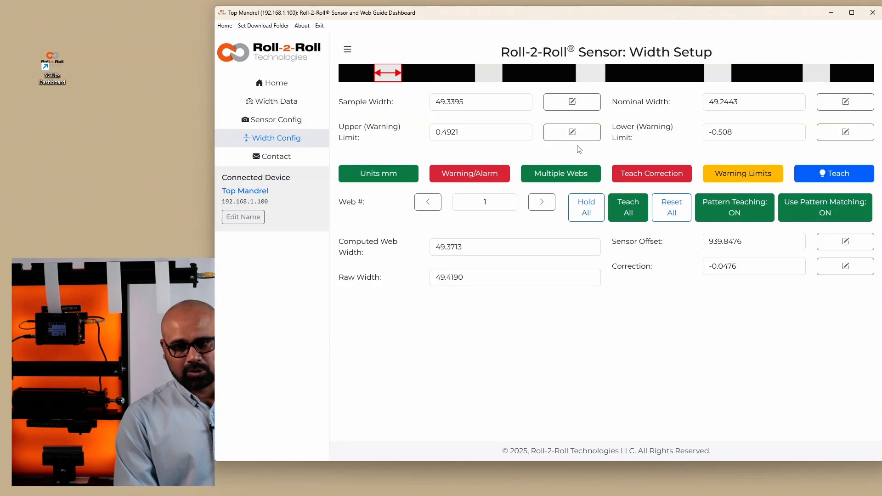
pyautogui.click(504, 136)
pyautogui.click(734, 132)
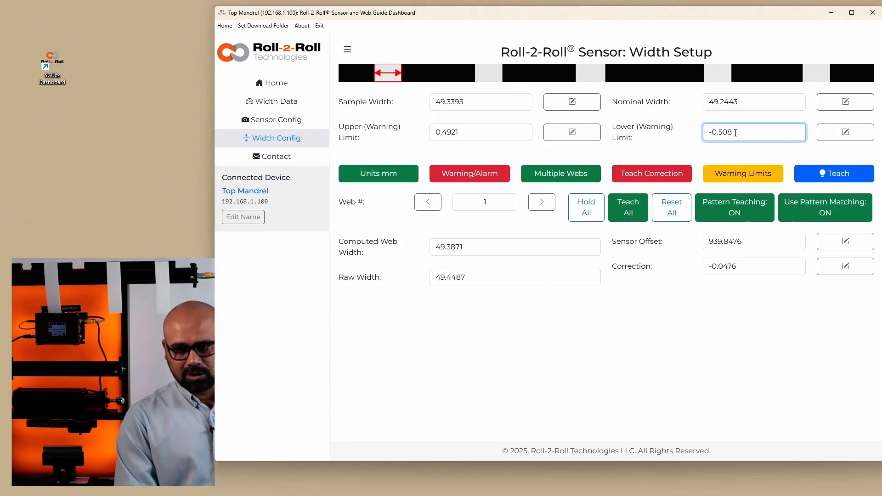
pyautogui.click(737, 175)
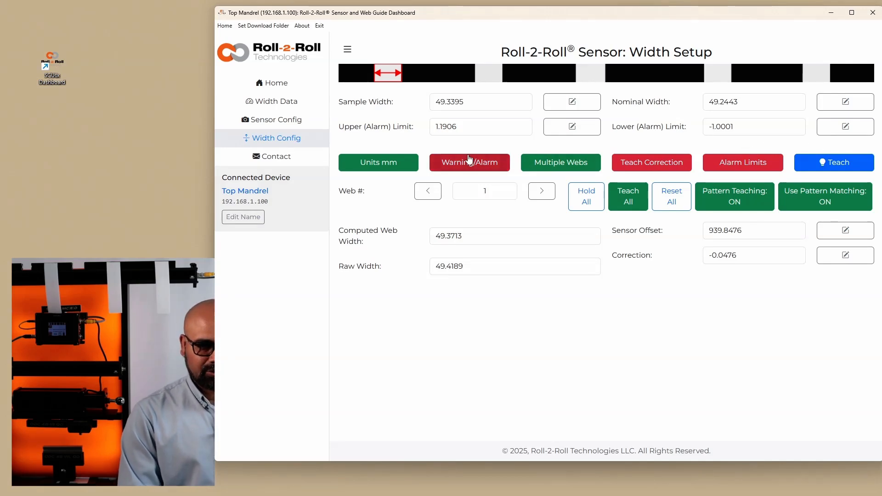
# Toggle the measurement units away from mm and back to mm
pyautogui.click(403, 167)
pyautogui.click(403, 168)
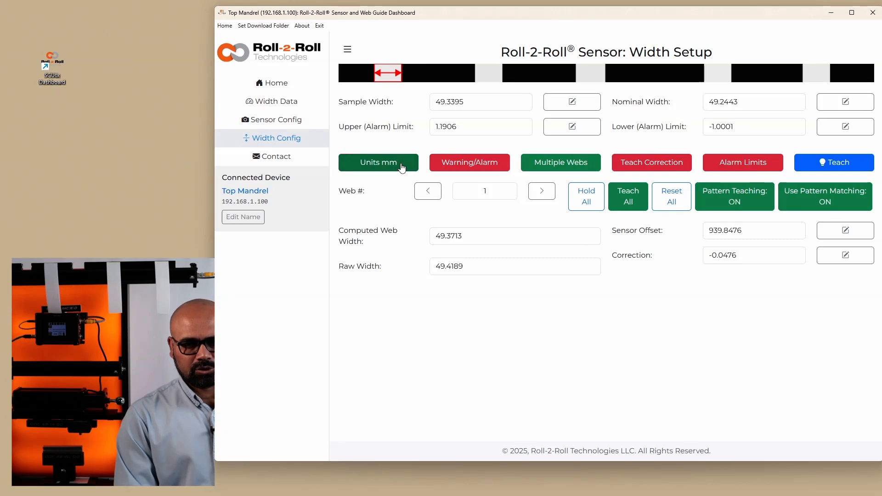
pyautogui.click(403, 168)
pyautogui.click(403, 168)
pyautogui.click(839, 103)
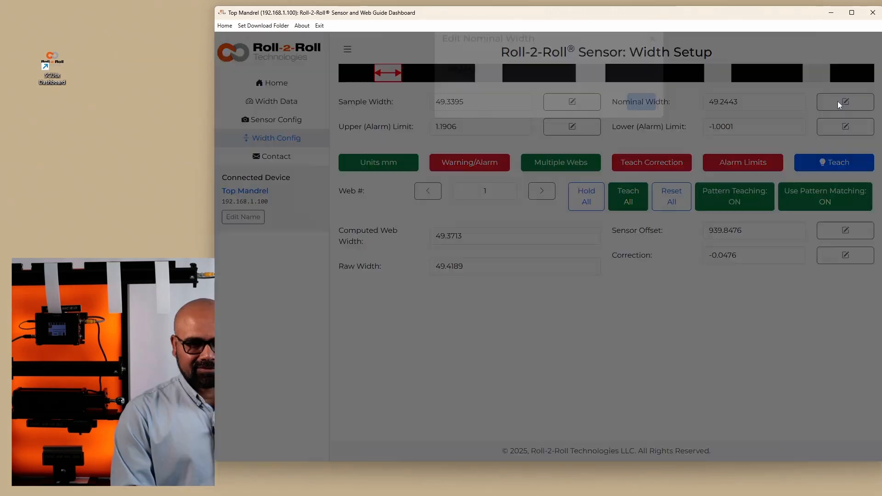
pyautogui.click(591, 86)
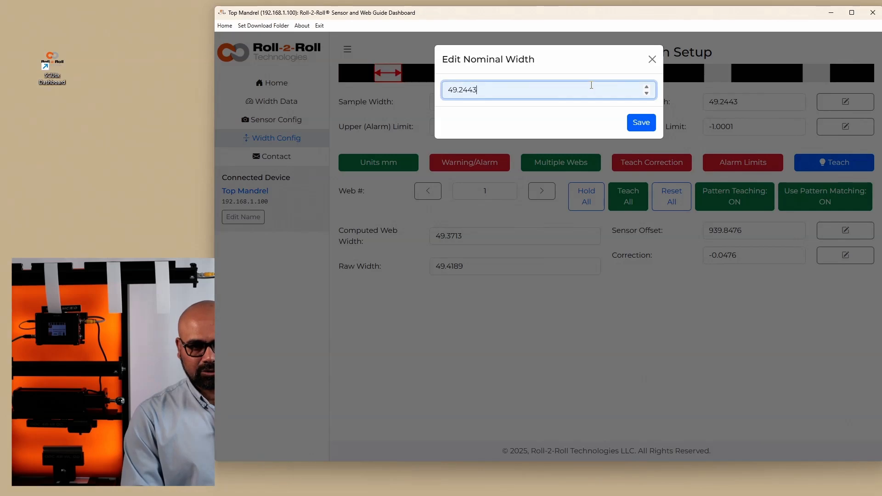
pyautogui.click(652, 60)
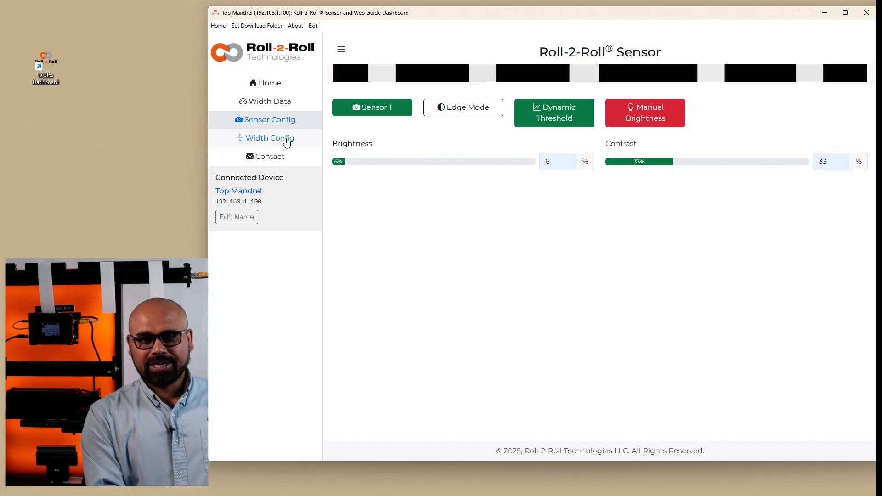
# Switch between the sensor and width configurations, and advance through the webs in the width configuration up to web 5
pyautogui.click(293, 143)
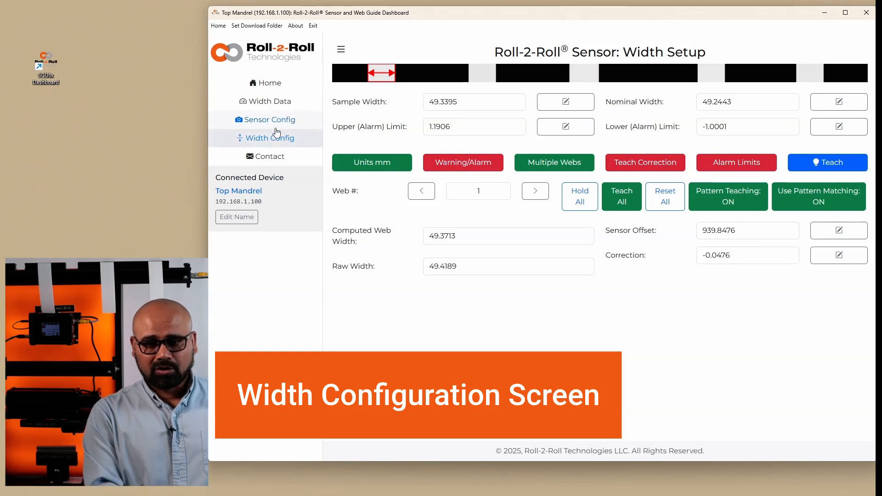
pyautogui.click(278, 125)
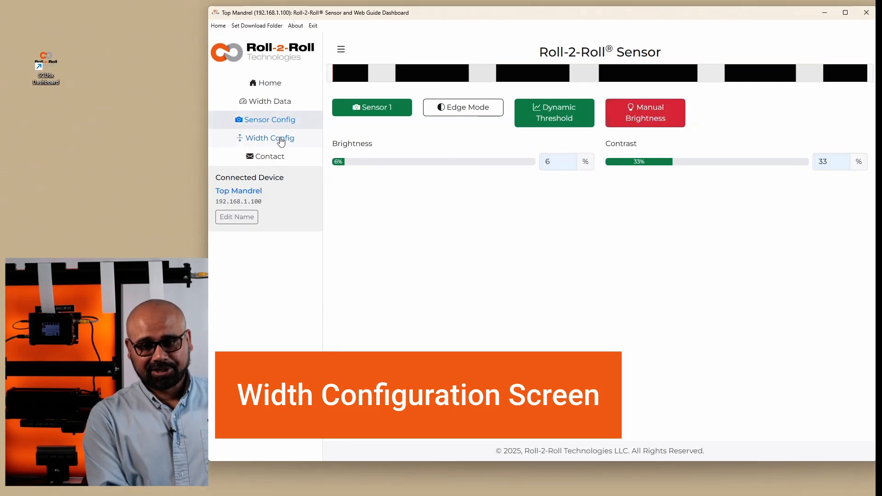
pyautogui.click(281, 140)
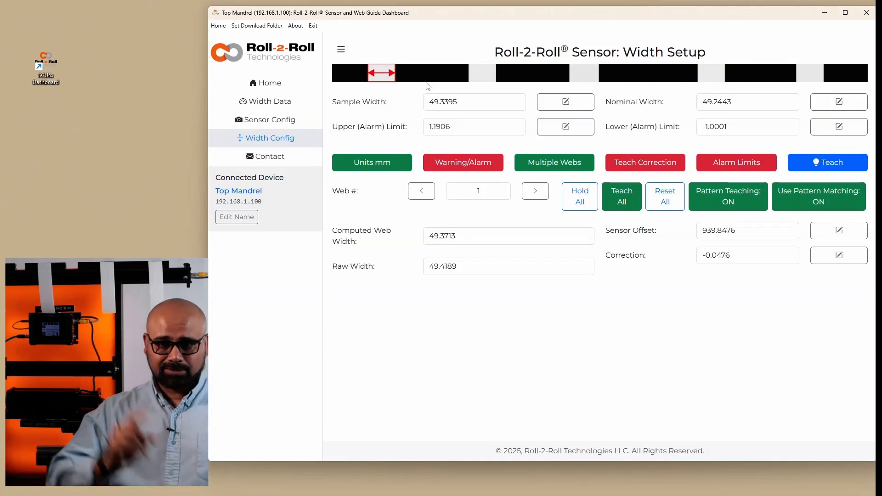
pyautogui.click(527, 199)
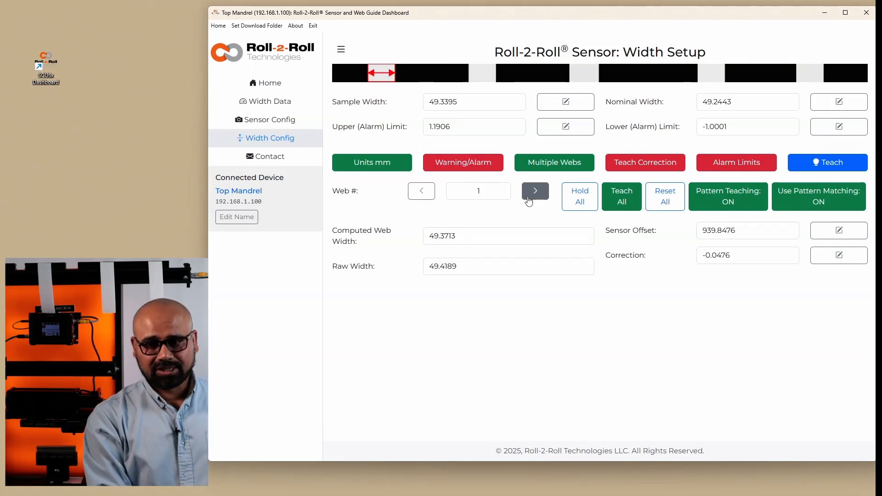
pyautogui.click(528, 201)
pyautogui.click(528, 199)
pyautogui.click(529, 199)
# Go back to web 3 to examine its computed web width, and return to web 1
pyautogui.click(425, 196)
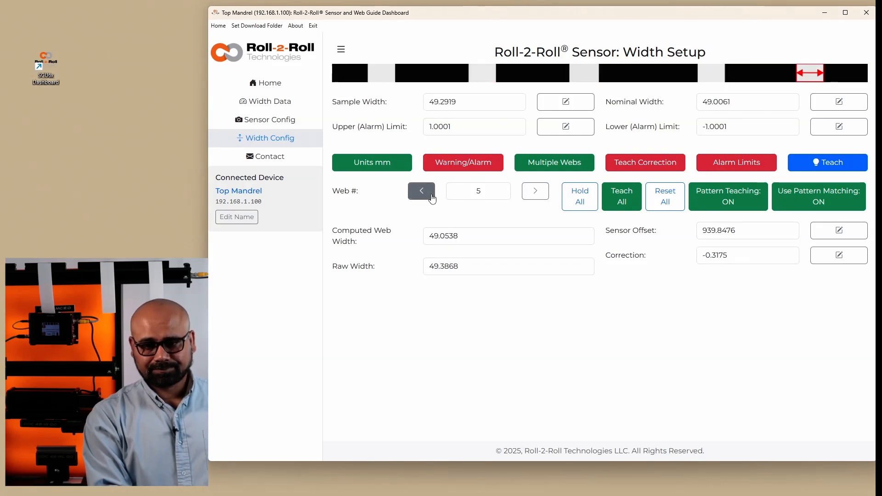
pyautogui.click(432, 199)
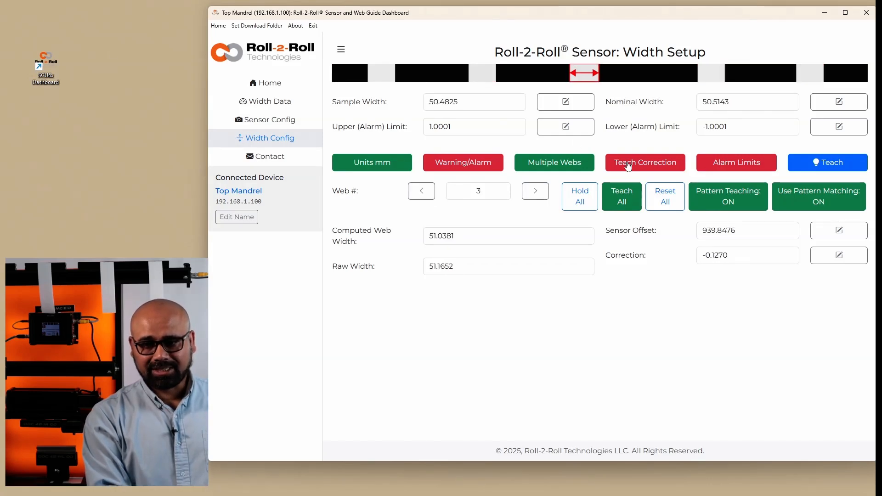
pyautogui.doubleClick(513, 241)
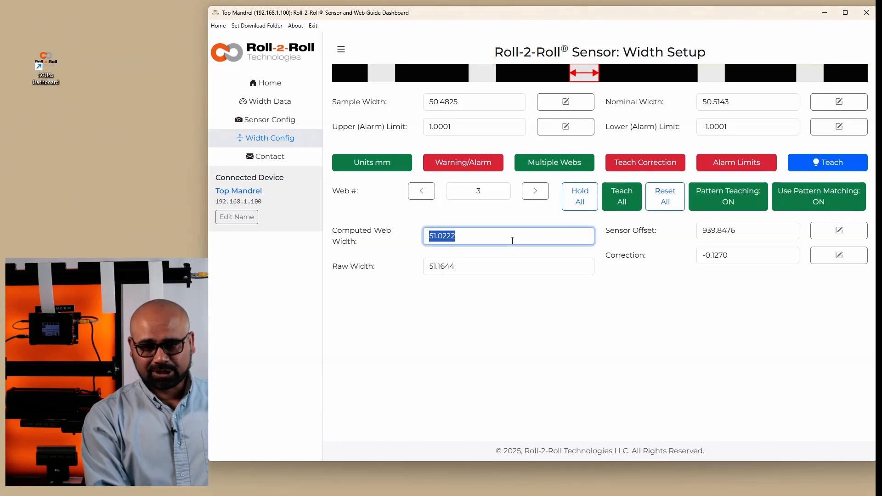
pyautogui.click(428, 196)
pyautogui.click(429, 204)
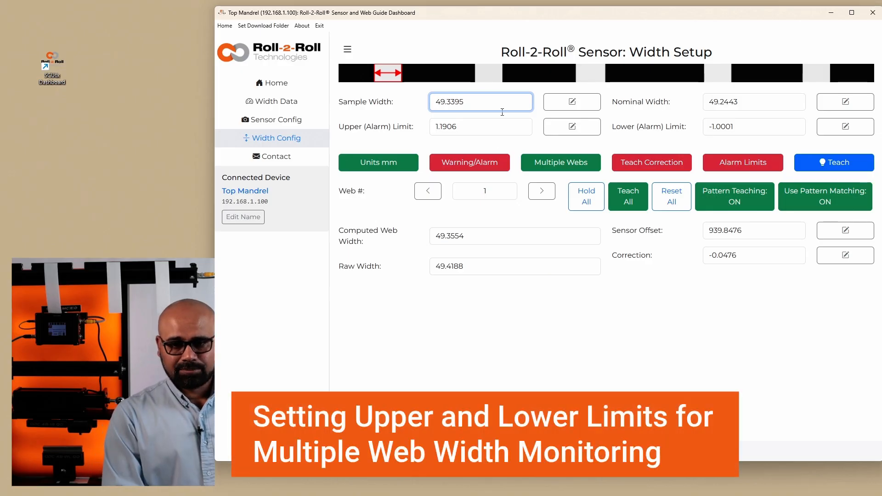
# Switch the limit mode to Upper/Lower, set web 1's upper limit to 1.25 mm and check the stored value
pyautogui.click(476, 164)
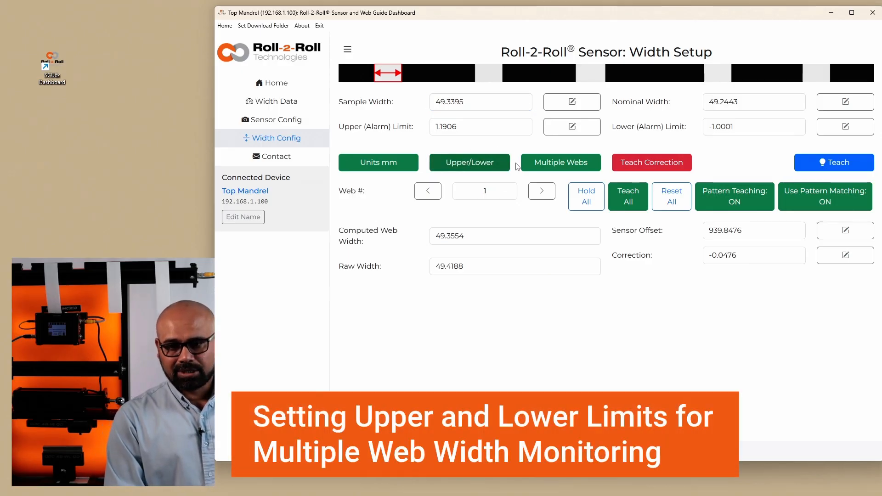
pyautogui.click(574, 126)
pyautogui.click(600, 89)
pyautogui.doubleClick(600, 89)
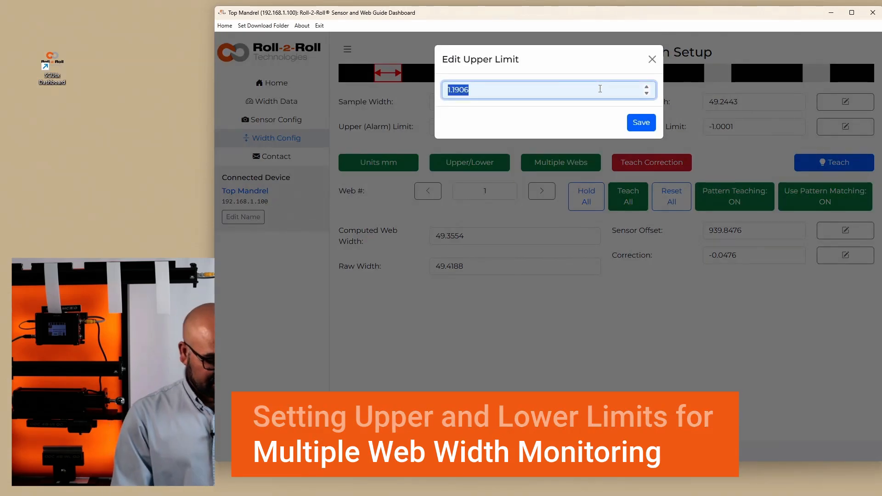
pyautogui.write('1.25')
pyautogui.click(642, 122)
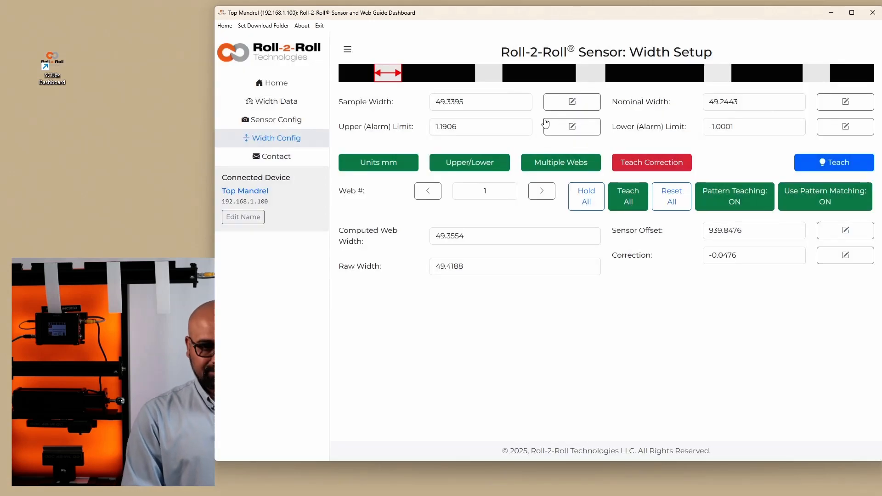
pyautogui.click(572, 126)
pyautogui.write('1.25')
pyautogui.click(641, 129)
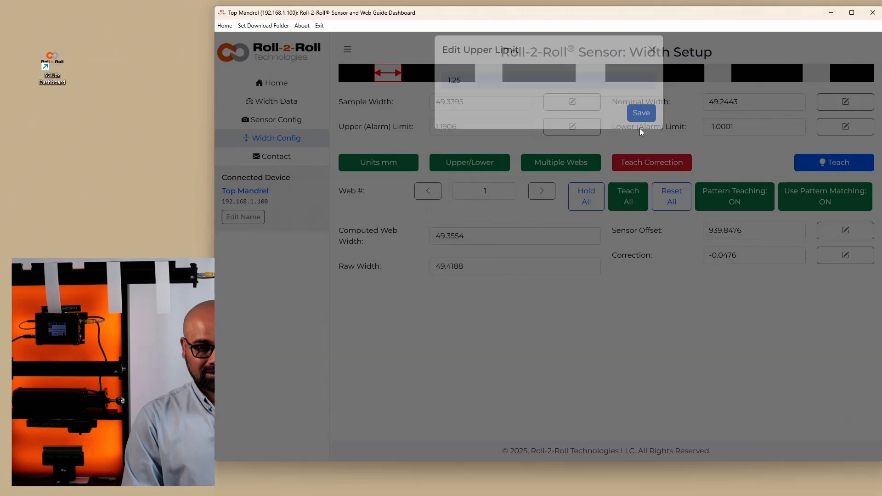
pyautogui.doubleClick(481, 129)
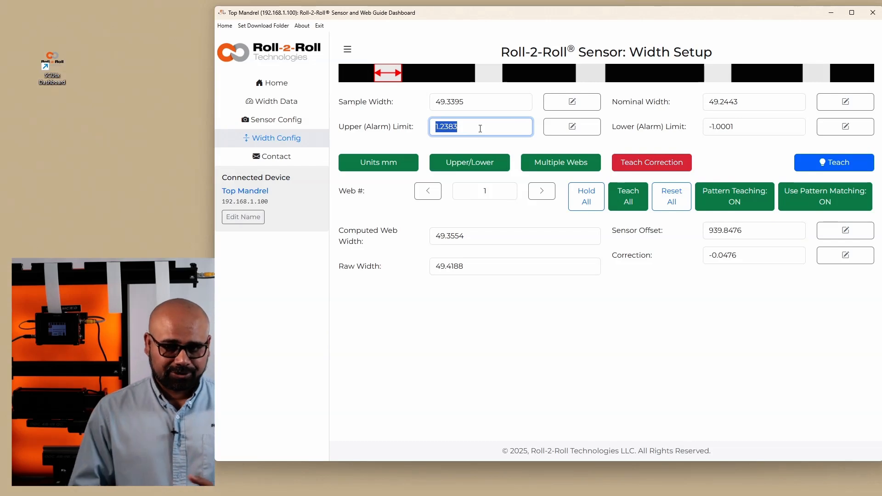
# Set web 1's lower alarm limit to -1.24 mm and check the stored value
pyautogui.click(832, 126)
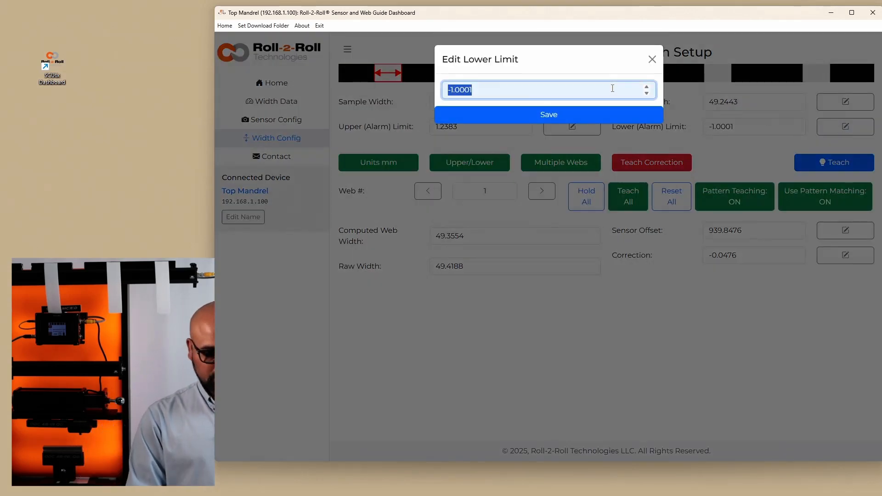
pyautogui.write('-1.24')
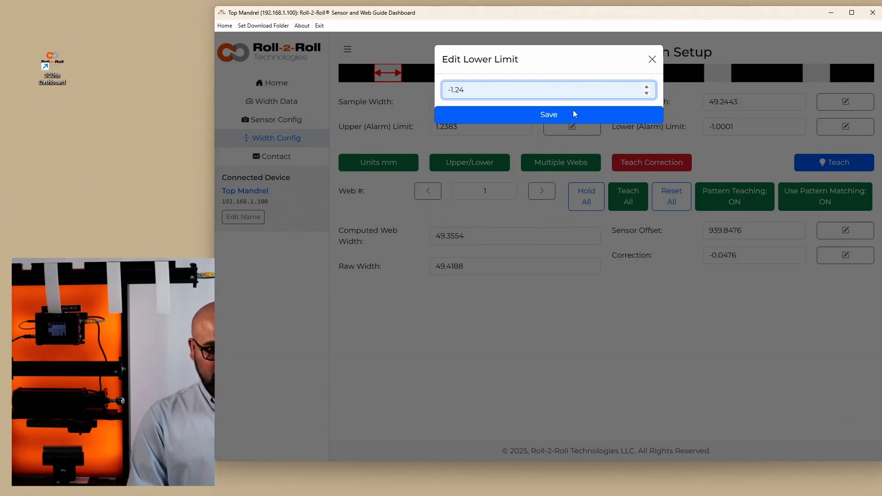
pyautogui.click(574, 114)
pyautogui.click(766, 129)
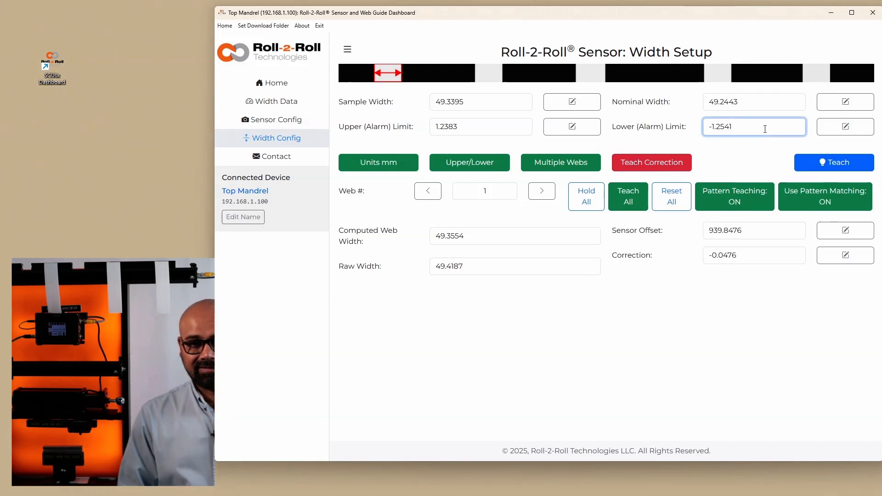
# Examine web 1's nominal width, computed web width and both alarm limits against each other
pyautogui.click(769, 105)
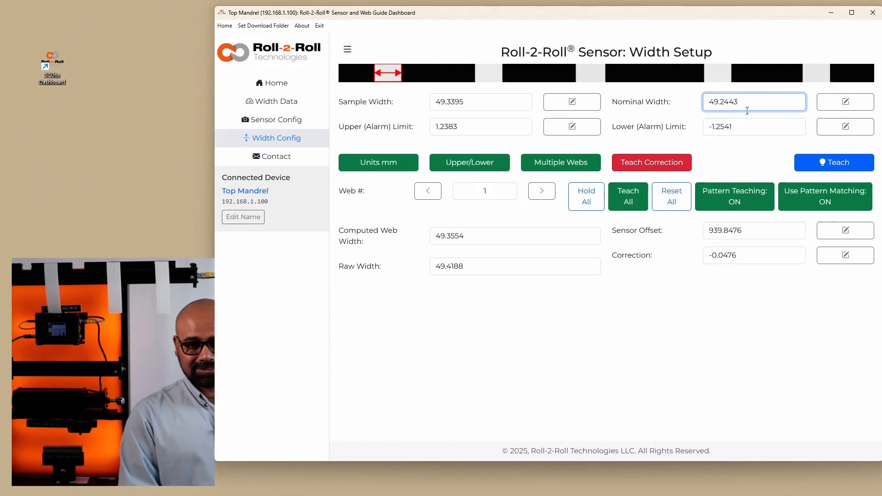
pyautogui.click(745, 129)
pyautogui.click(757, 107)
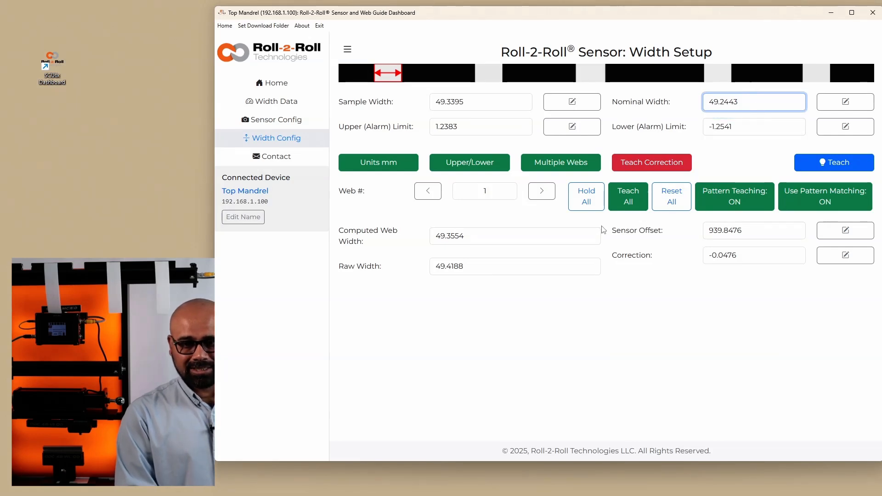
pyautogui.click(578, 233)
pyautogui.hotkey('ctrl', 'a')
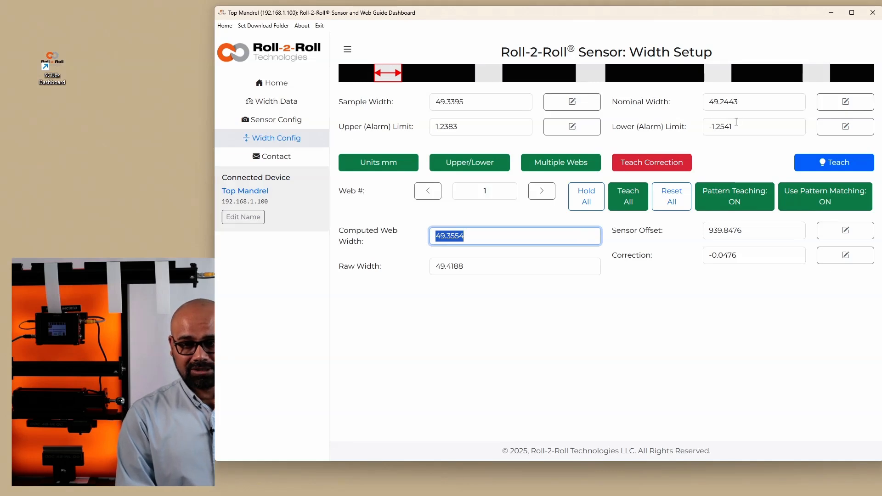
pyautogui.click(527, 133)
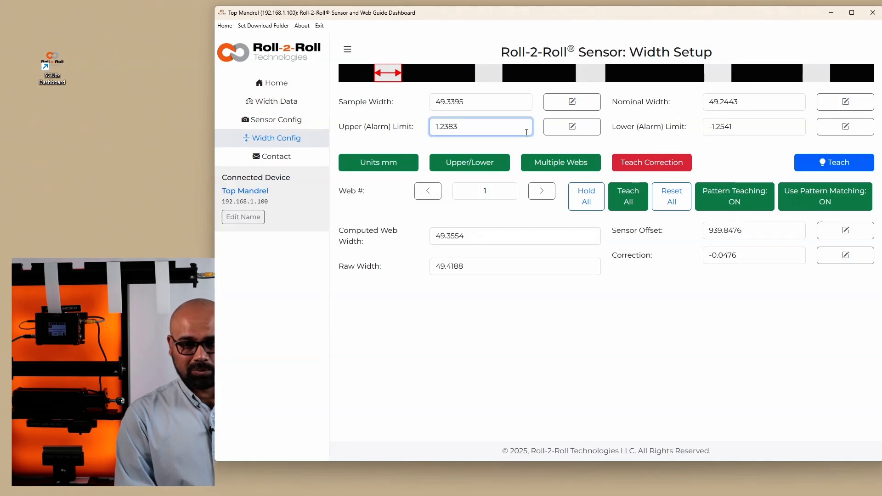
pyautogui.click(740, 98)
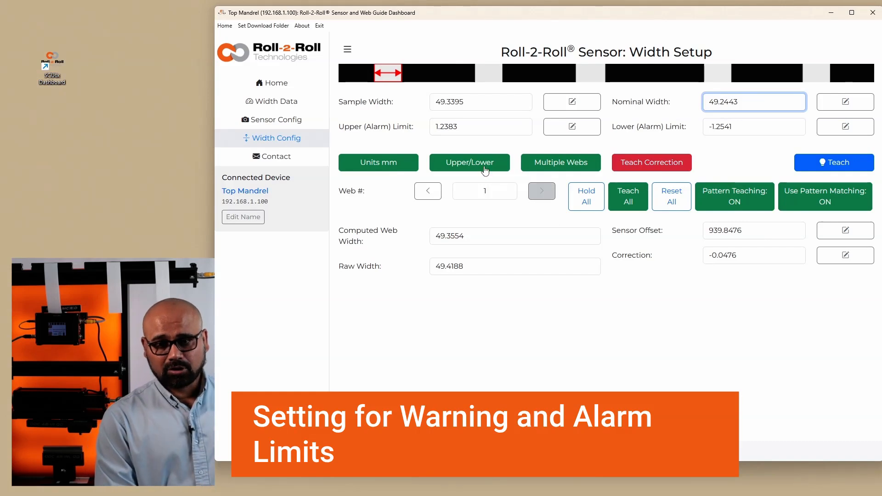
# Switch the limit mode to Warning/Alarm and view web 1's warning limits before returning to its alarm limits
pyautogui.click(481, 168)
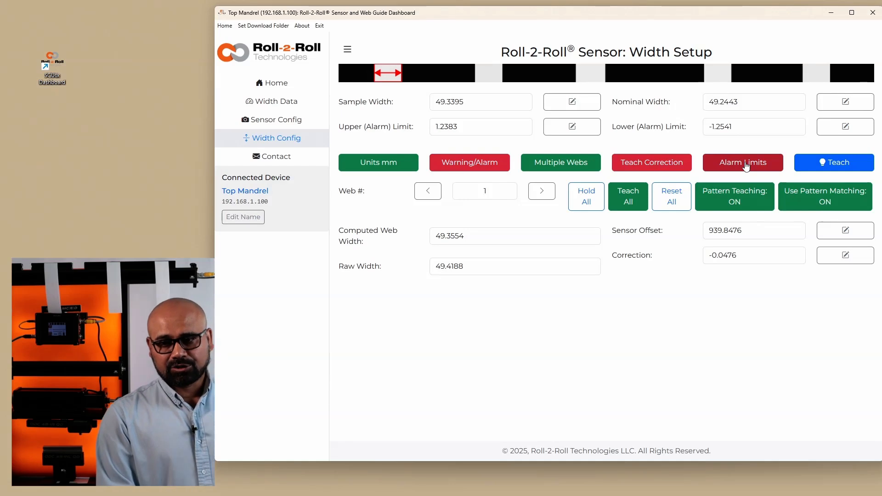
pyautogui.click(745, 166)
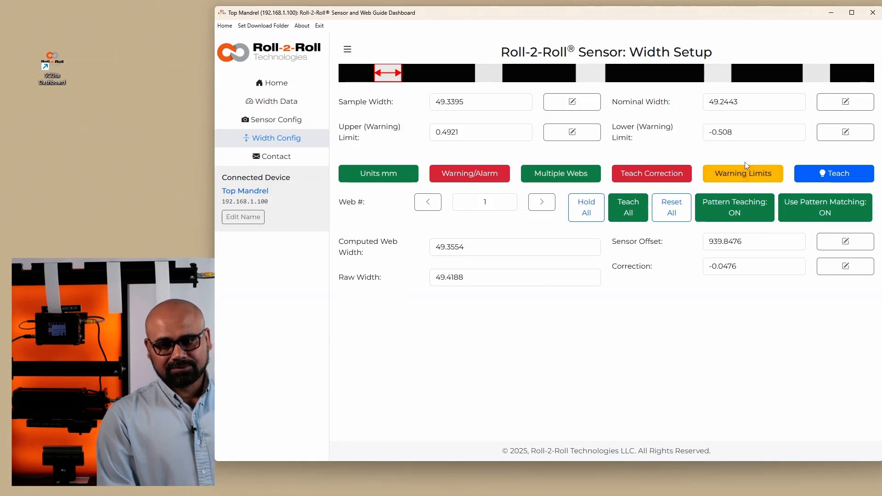
pyautogui.doubleClick(731, 131)
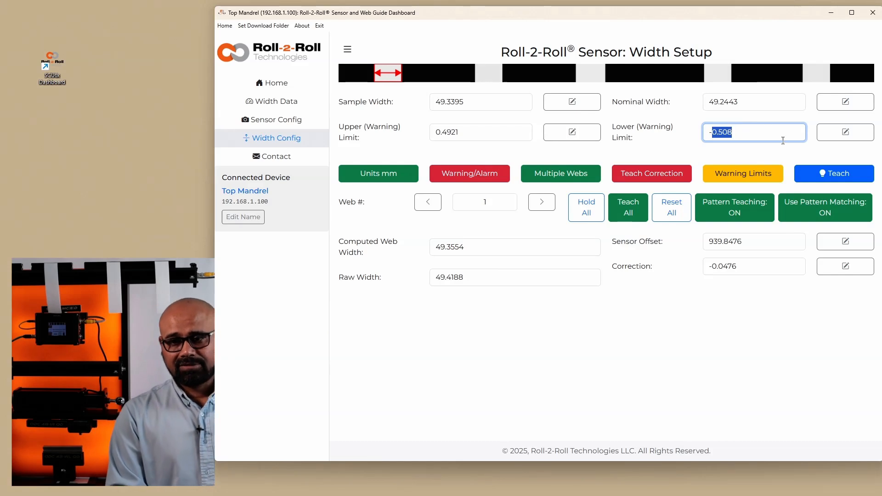
pyautogui.doubleClick(485, 130)
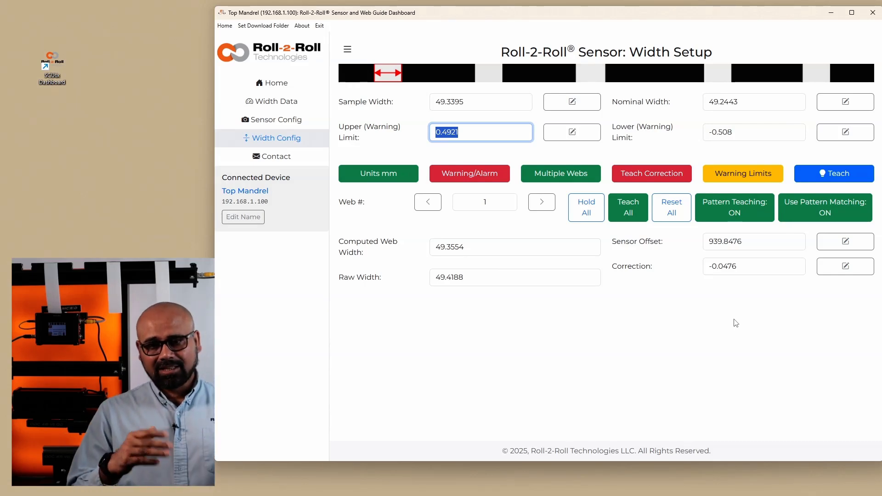
pyautogui.click(730, 183)
pyautogui.click(504, 129)
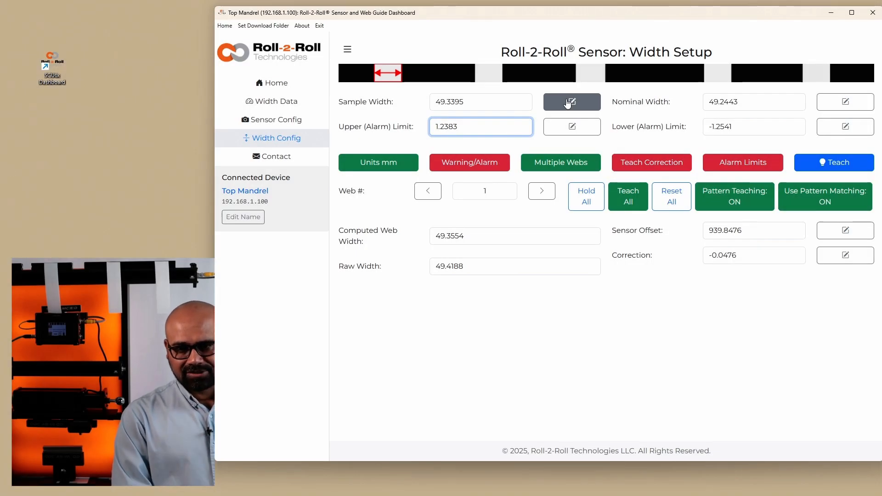
pyautogui.click(568, 102)
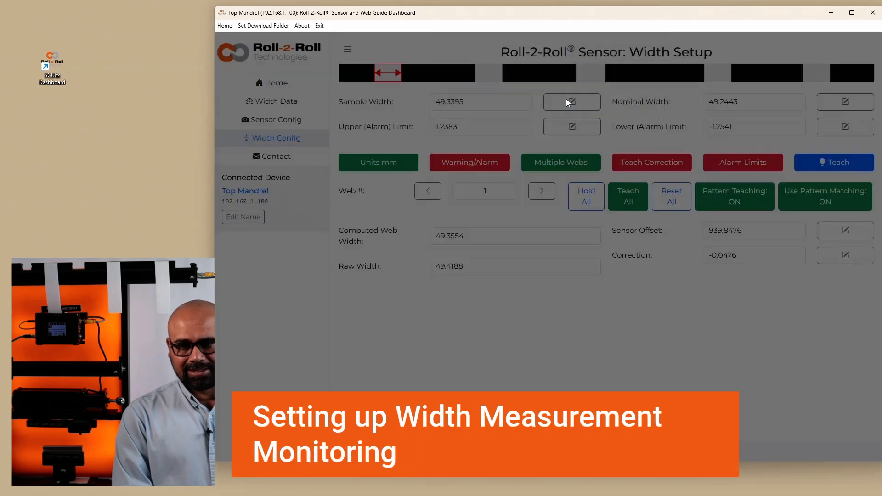
pyautogui.click(530, 89)
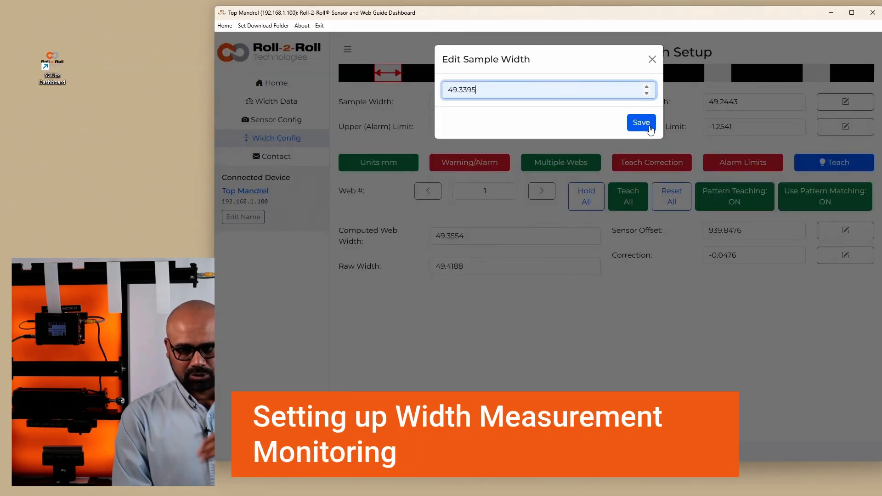
pyautogui.click(652, 60)
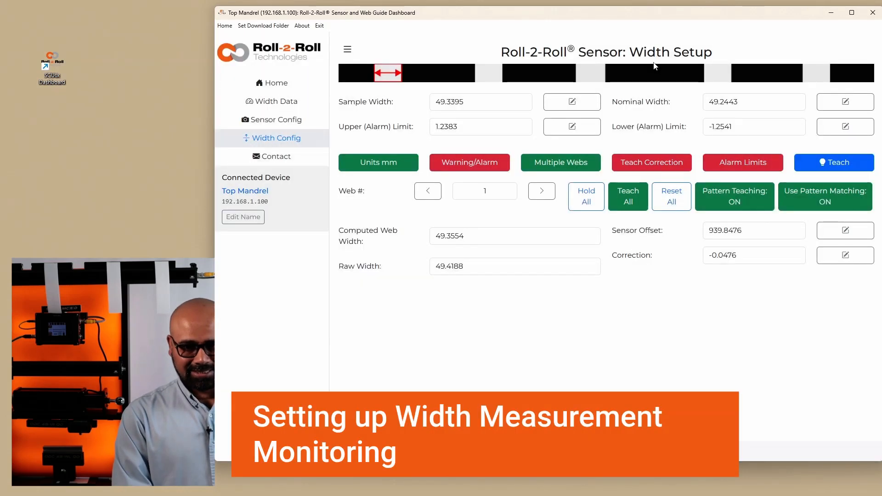
# Set web 1's sample width to 49.425 mm and check the stored value
pyautogui.click(565, 107)
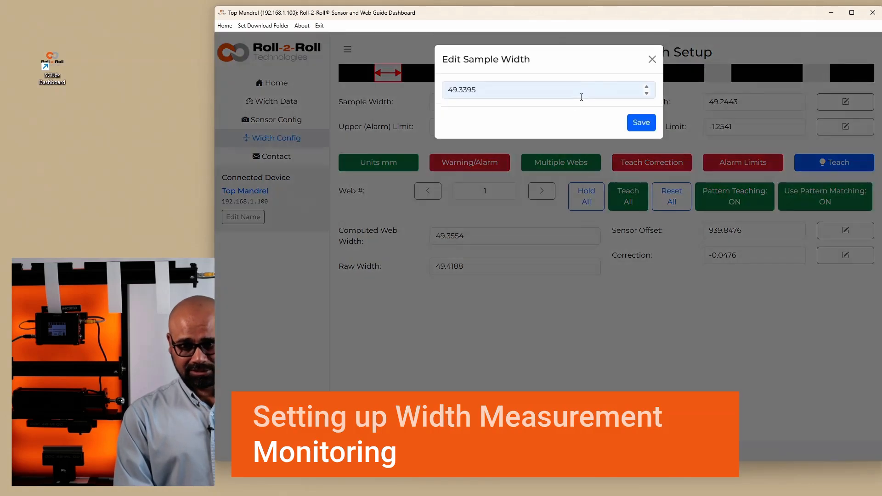
pyautogui.doubleClick(563, 96)
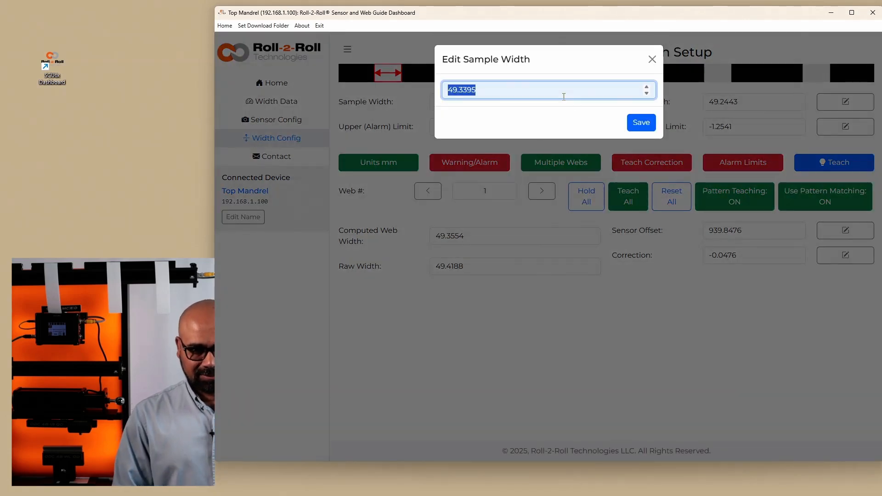
pyautogui.write('49')
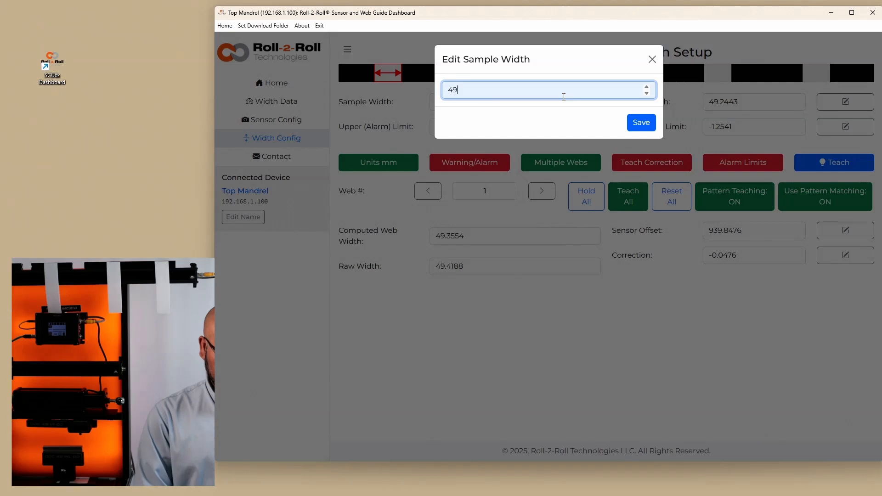
pyautogui.write('.425')
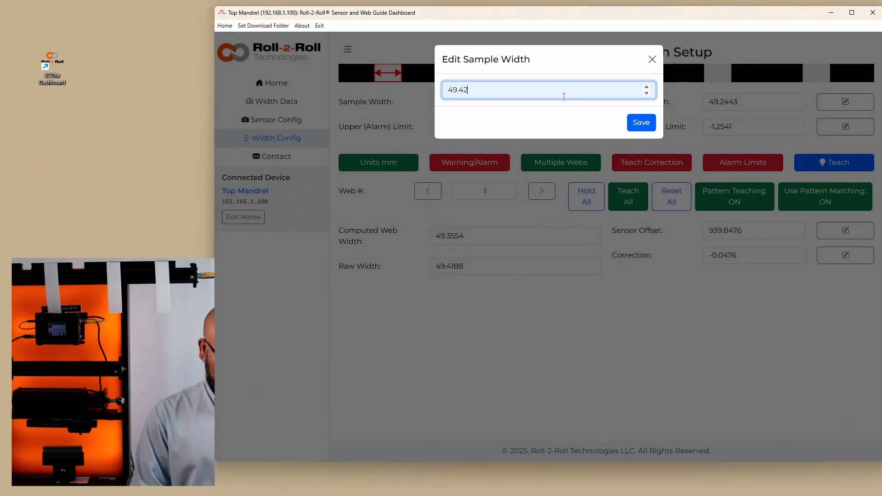
pyautogui.click(639, 124)
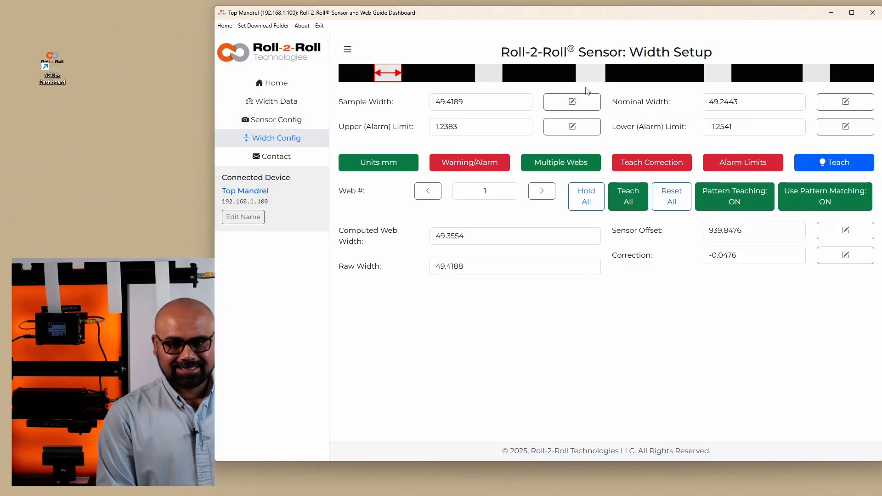
pyautogui.click(511, 100)
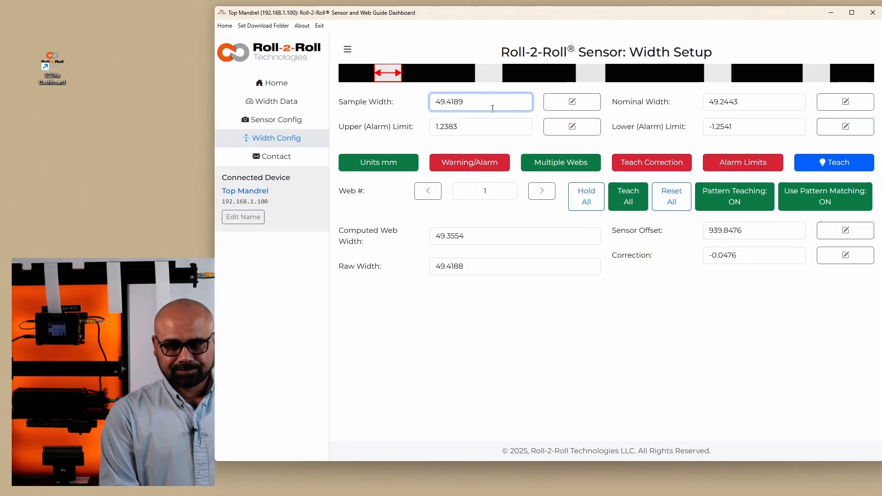
# Examine web 1's correction, computed web width and raw width against its sample width
pyautogui.click(742, 257)
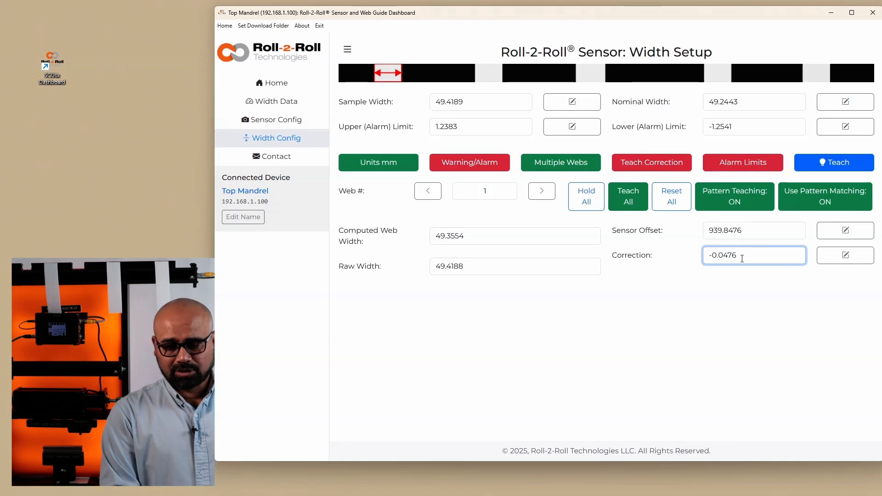
pyautogui.doubleClick(719, 255)
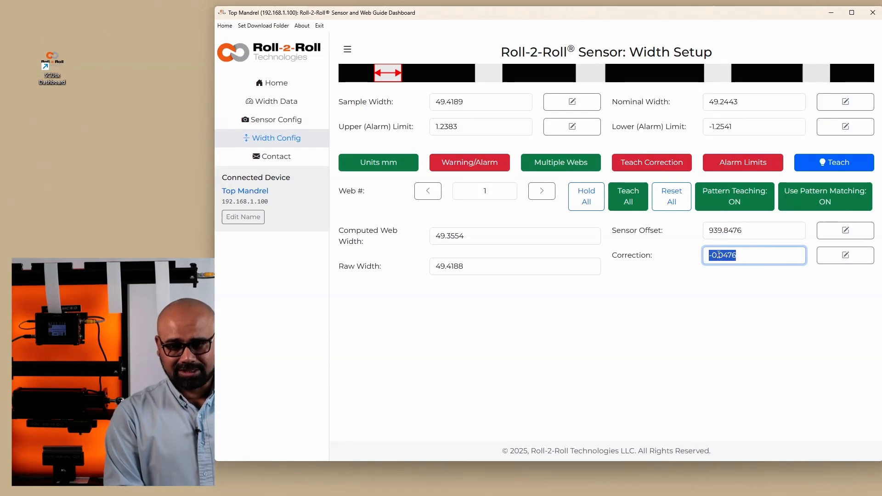
pyautogui.click(552, 236)
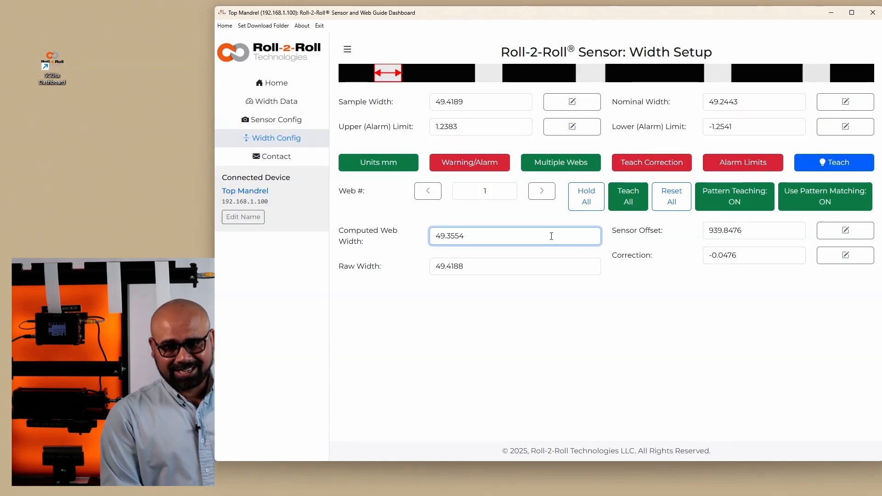
pyautogui.doubleClick(531, 266)
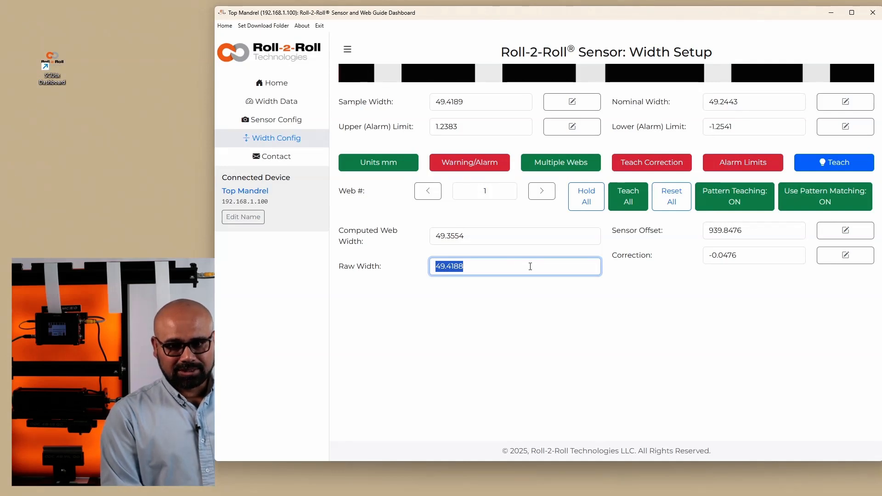
pyautogui.doubleClick(497, 104)
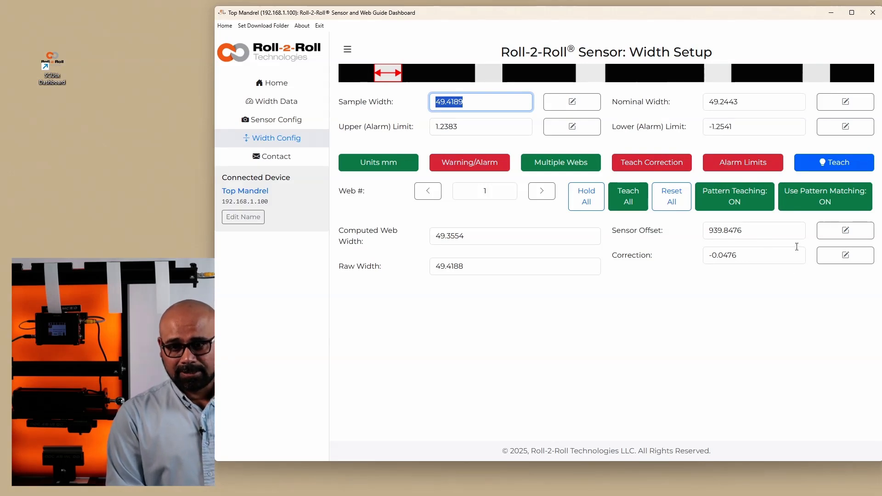
pyautogui.click(745, 258)
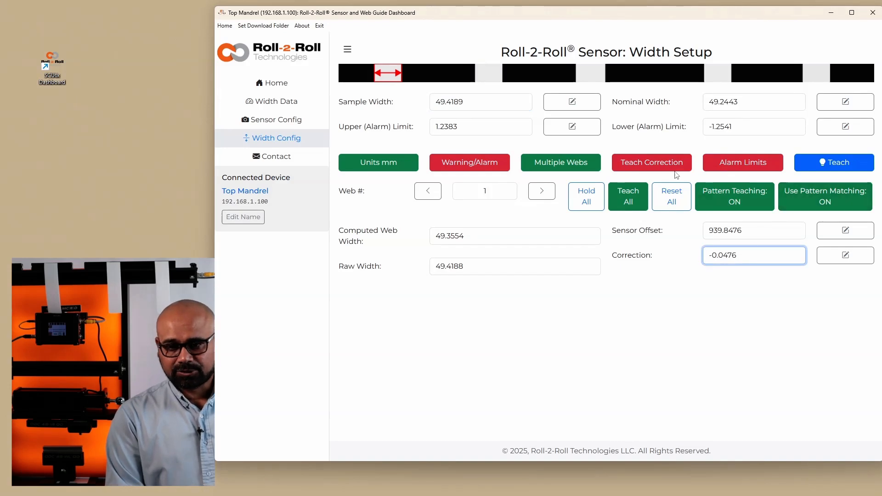
# Keep the teach mode on Teach Correction and turn off both pattern teaching and pattern matching
pyautogui.click(667, 172)
pyautogui.click(666, 172)
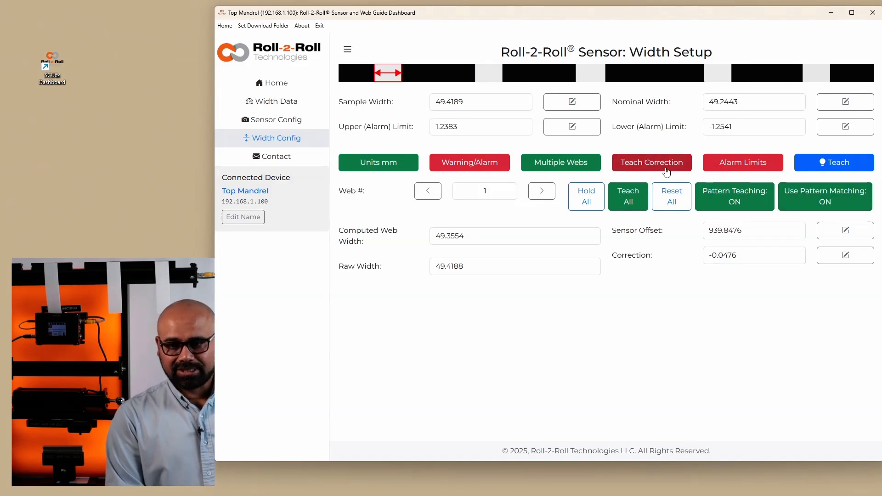
pyautogui.click(738, 200)
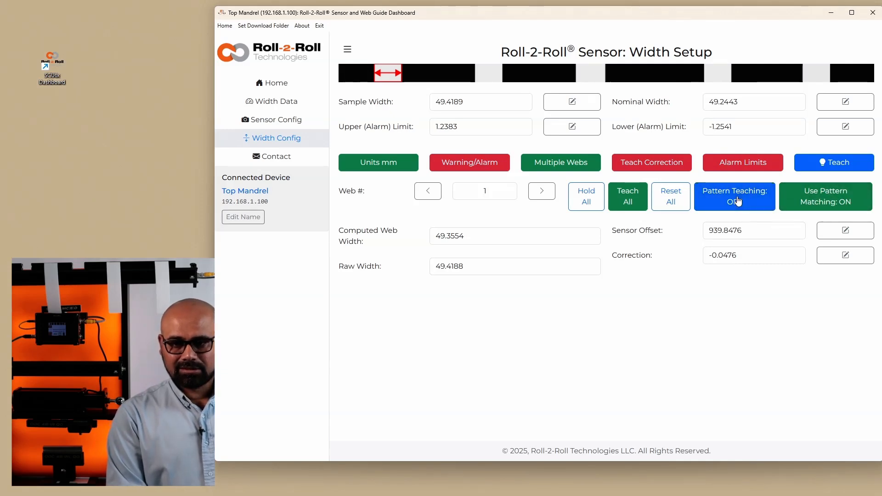
pyautogui.click(840, 199)
# Teach the width correction for web 1 and check its resulting correction value
pyautogui.click(833, 165)
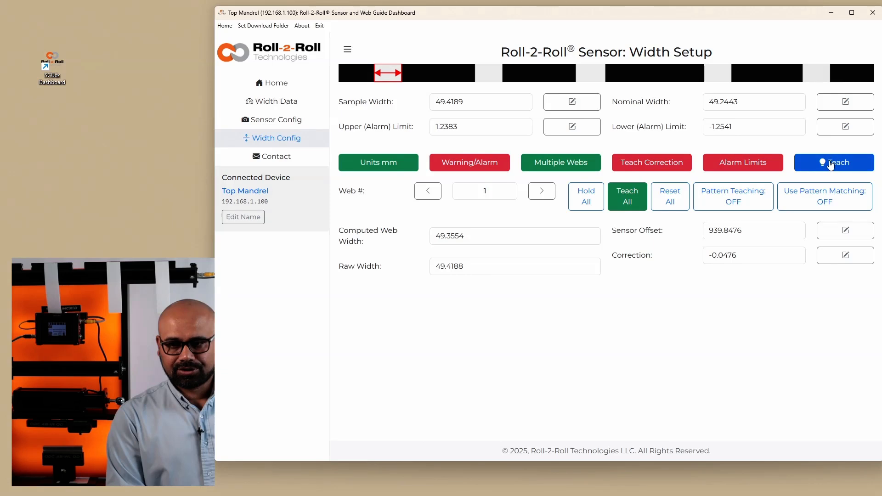
pyautogui.click(831, 165)
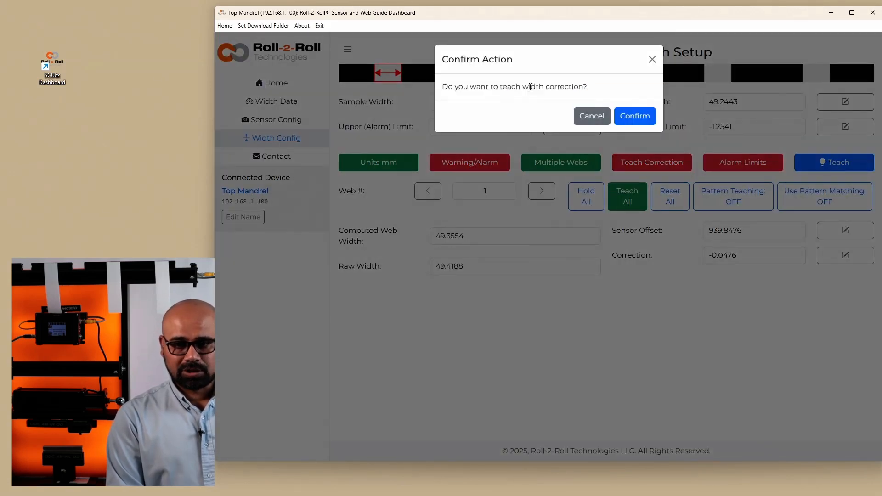
pyautogui.click(627, 115)
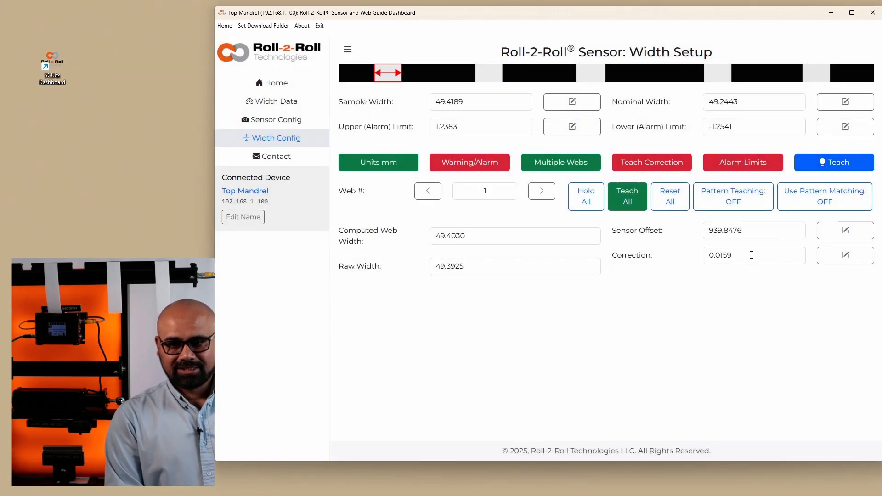
pyautogui.doubleClick(746, 262)
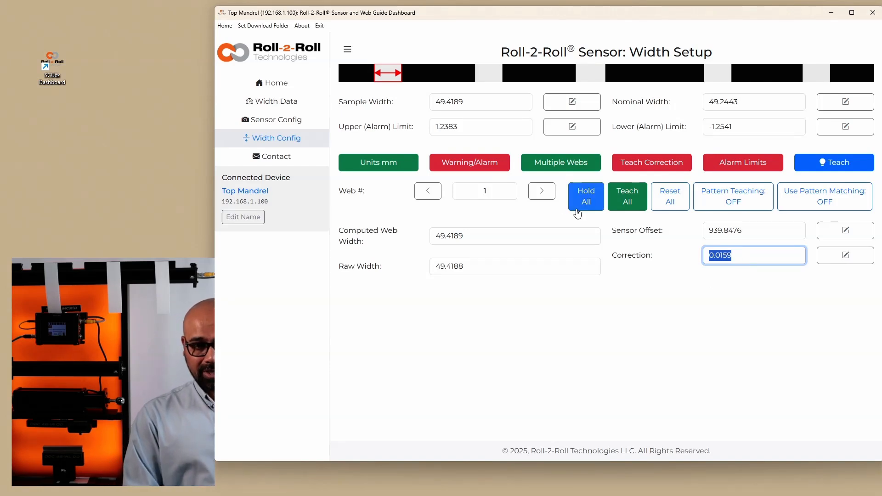
# Check the corrections of webs 1 through 5 and teach the width correction for all webs at once
pyautogui.click(545, 193)
pyautogui.click(544, 193)
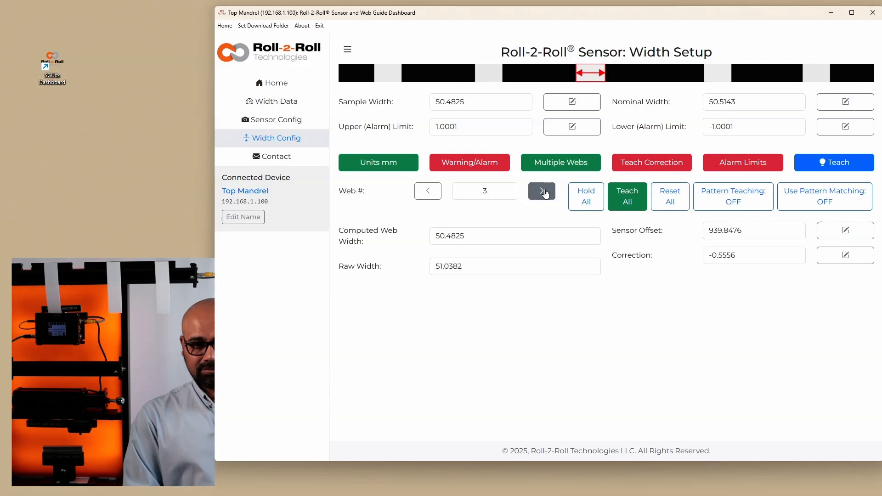
pyautogui.click(427, 191)
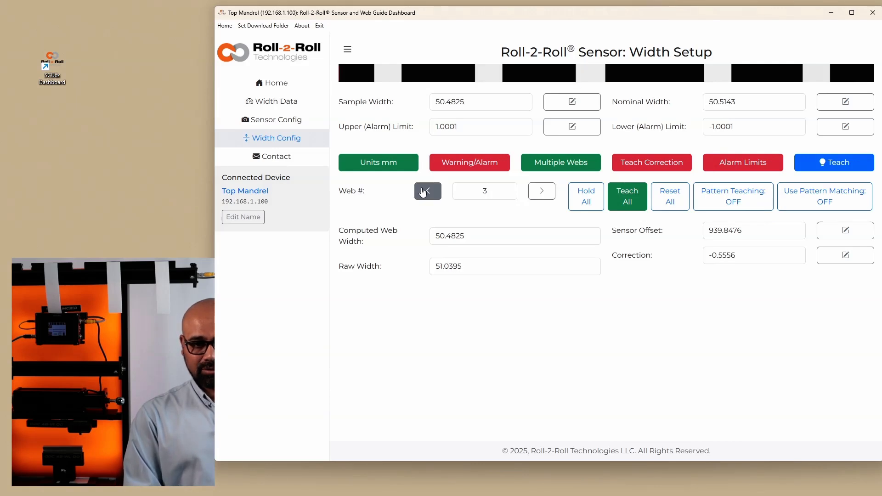
pyautogui.click(541, 192)
pyautogui.click(541, 192)
pyautogui.click(542, 192)
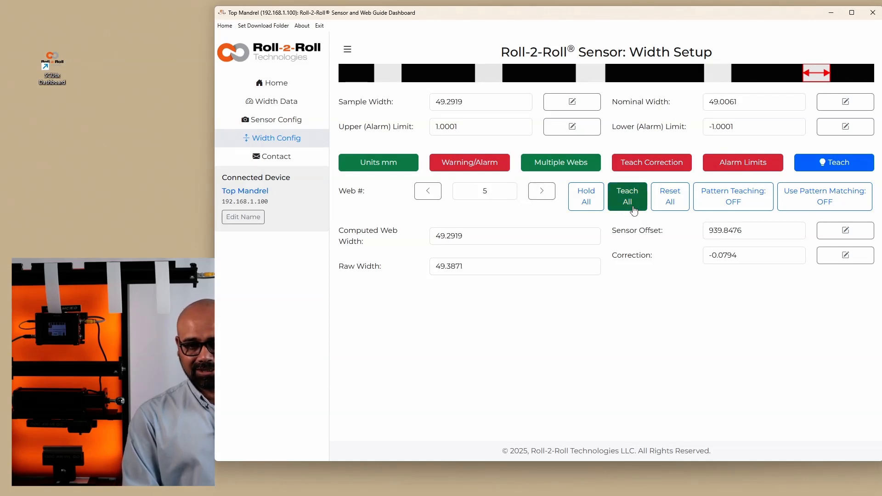
pyautogui.click(838, 166)
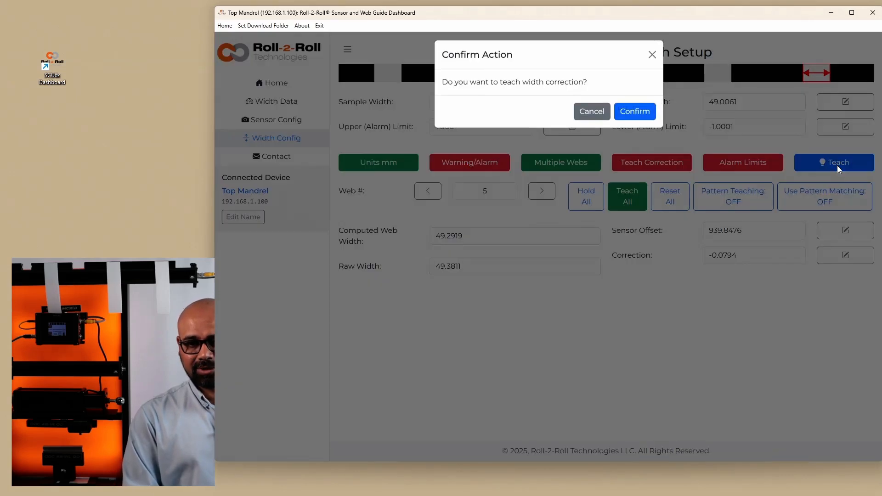
pyautogui.click(636, 113)
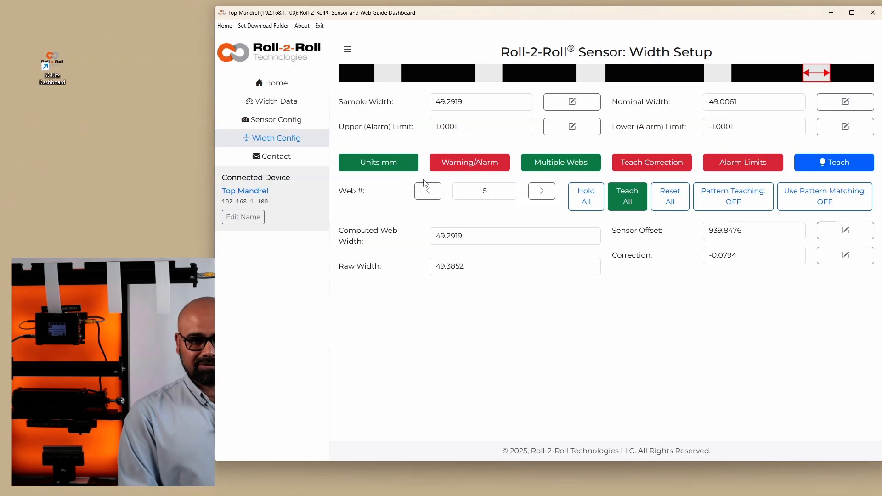
# Reset the taught corrections of all webs and check the correction values from web 1 through web 5
pyautogui.click(427, 192)
pyautogui.click(426, 192)
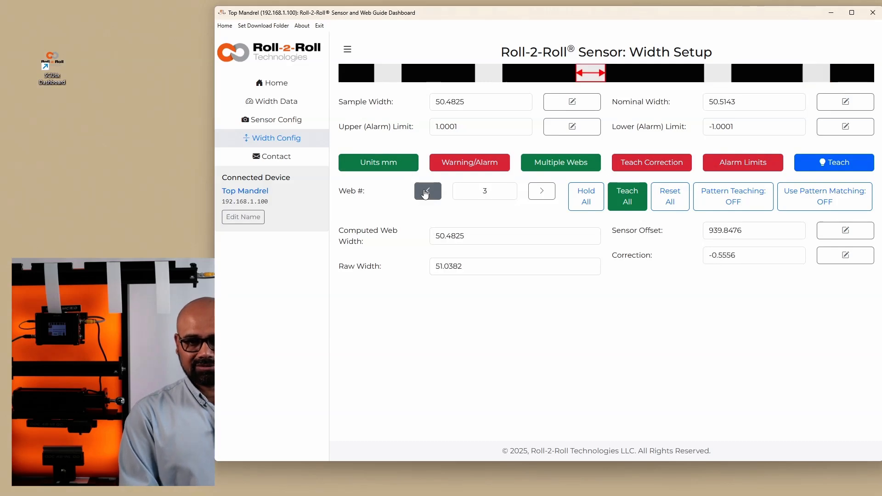
pyautogui.click(427, 192)
pyautogui.click(426, 192)
pyautogui.click(671, 196)
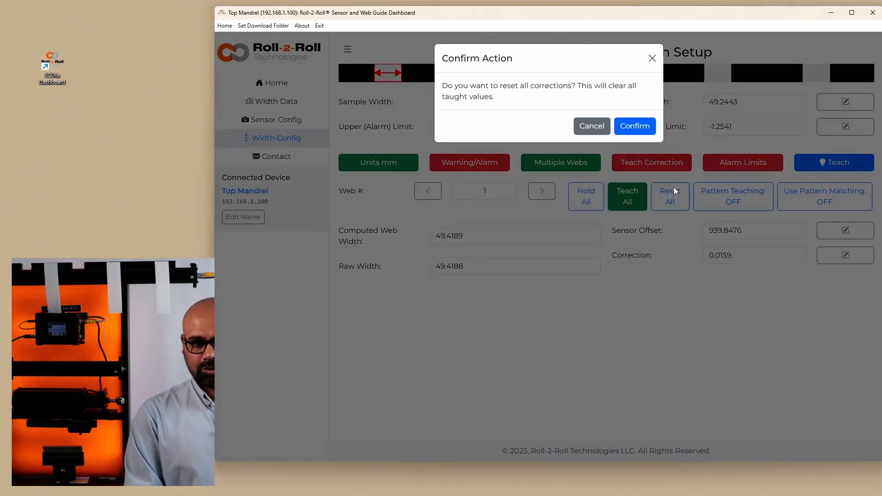
pyautogui.click(632, 133)
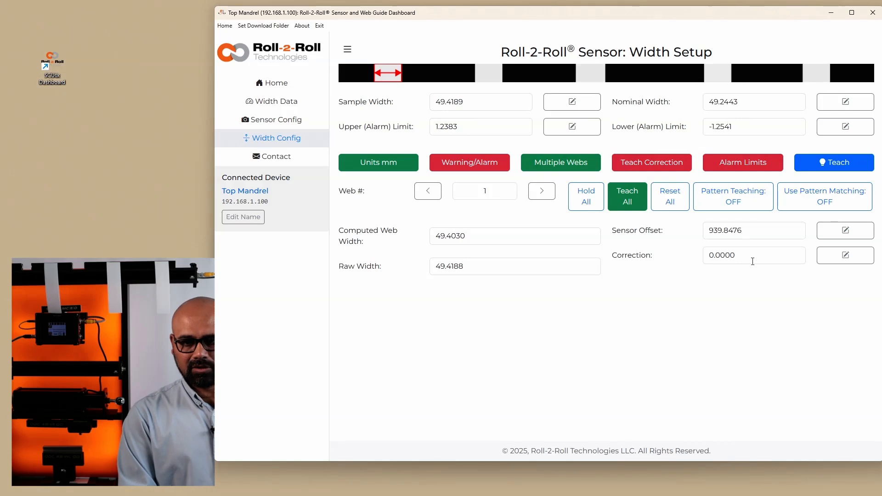
pyautogui.click(542, 192)
pyautogui.click(542, 192)
pyautogui.click(543, 192)
pyautogui.click(543, 192)
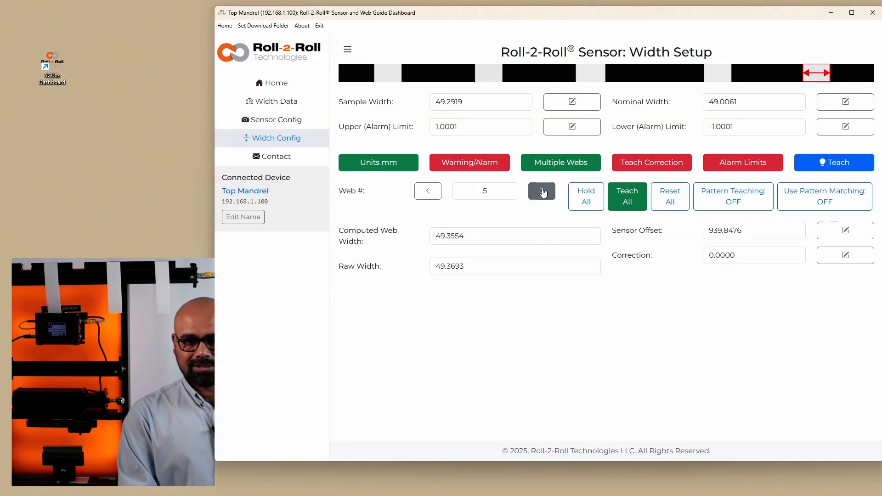
# Teach the width correction for all webs together and check each correction from web 5 back to web 1
pyautogui.click(828, 162)
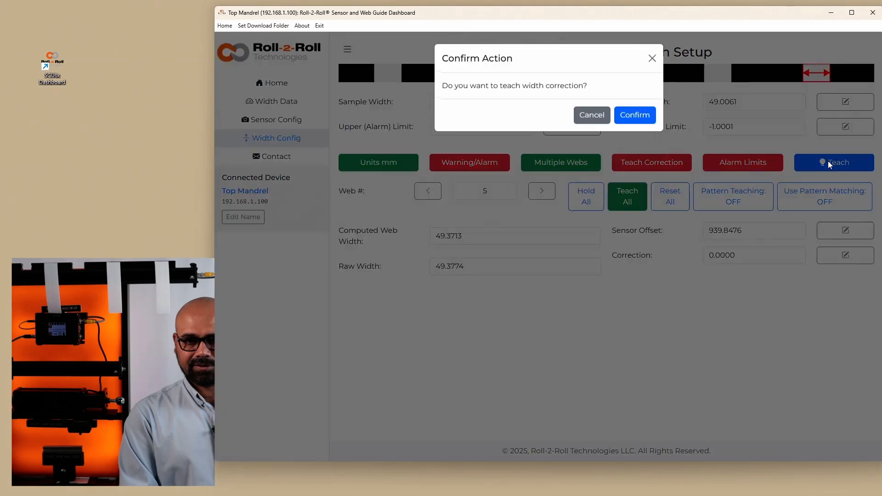
pyautogui.click(648, 121)
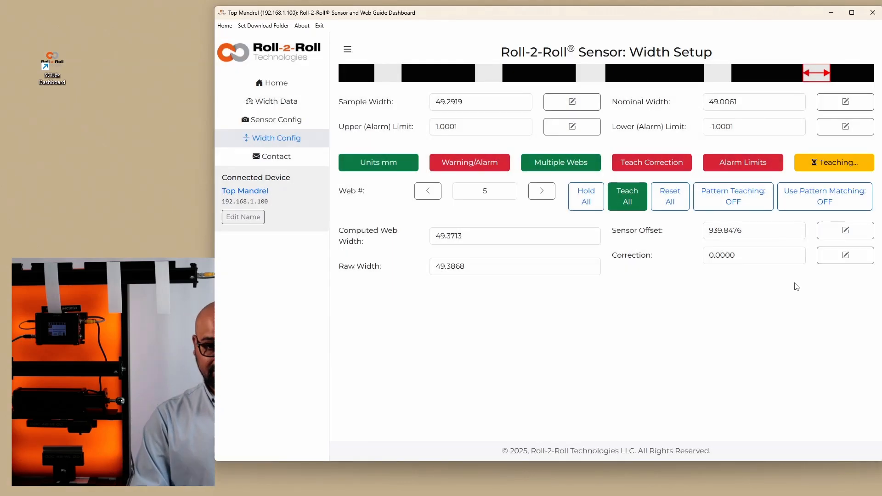
pyautogui.click(430, 191)
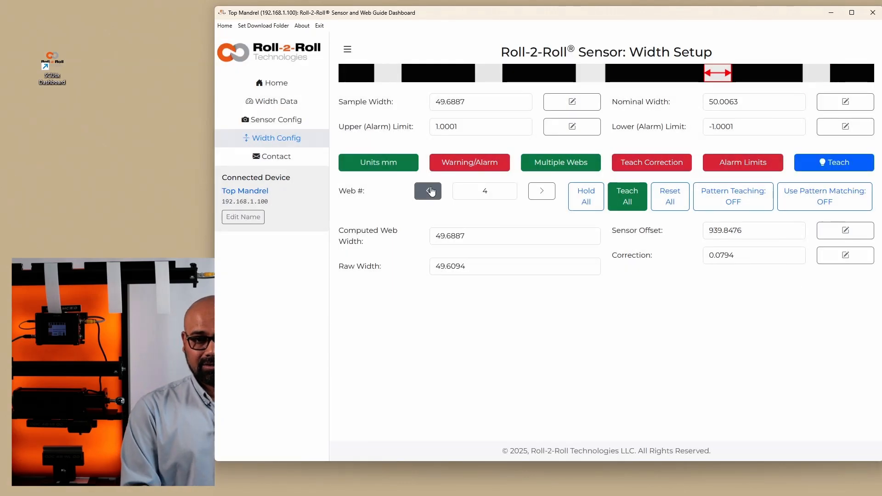
pyautogui.click(430, 191)
pyautogui.click(431, 191)
pyautogui.click(430, 191)
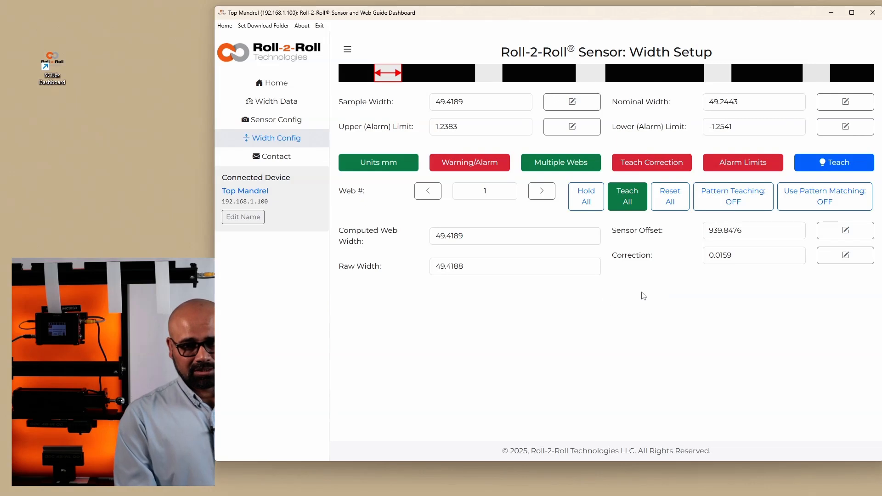
# Turn on pattern teaching and teach the golden web width pattern
pyautogui.click(734, 199)
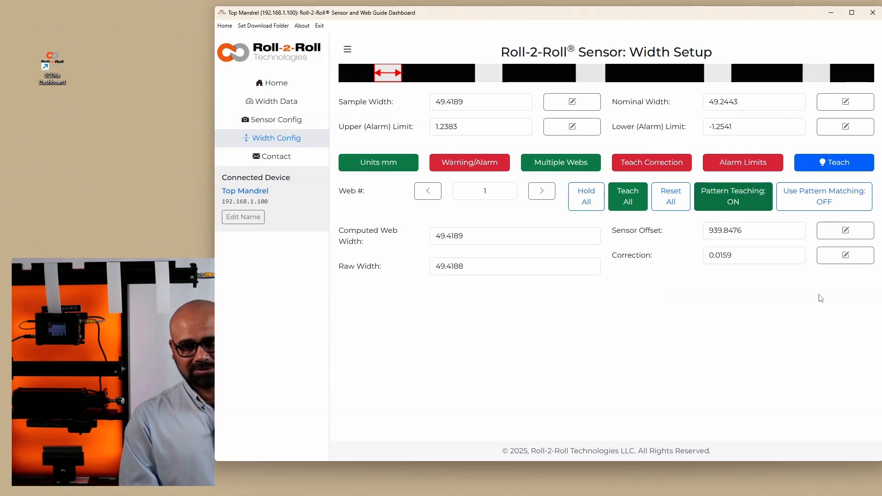
pyautogui.click(839, 165)
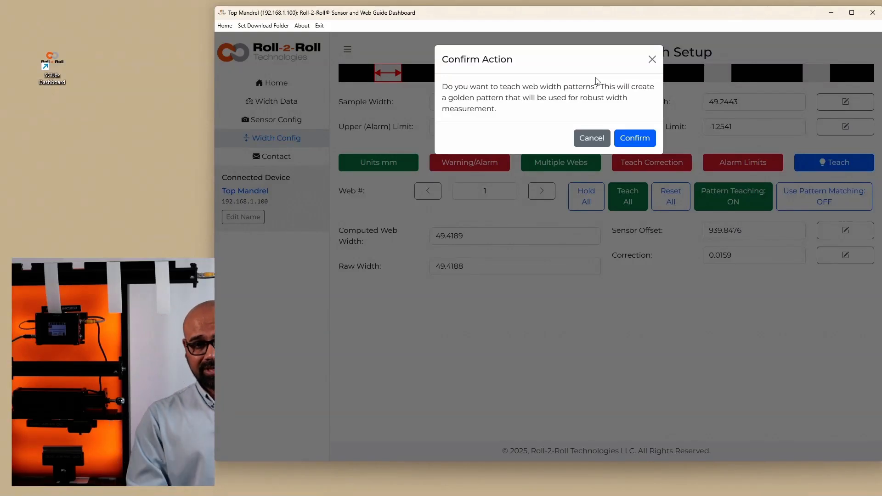
pyautogui.click(648, 146)
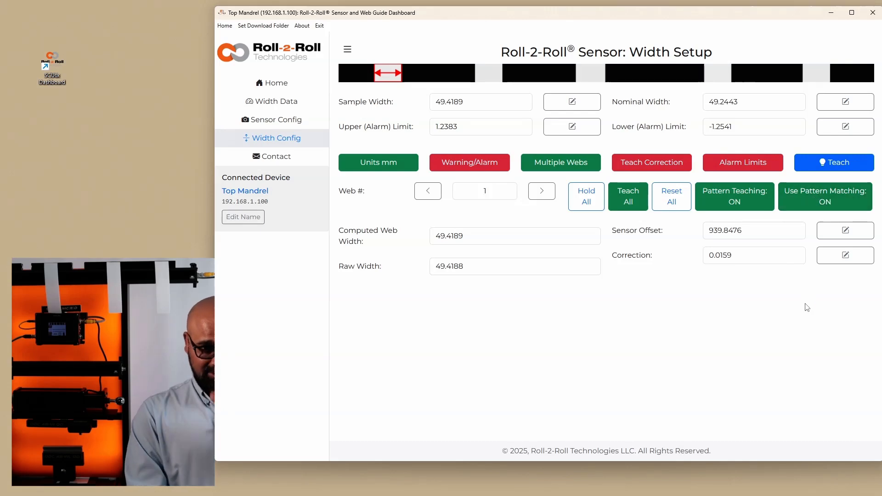
# Examine how pattern matching assigns the computed and raw widths across webs 1 through 5 in the web preview
pyautogui.click(542, 190)
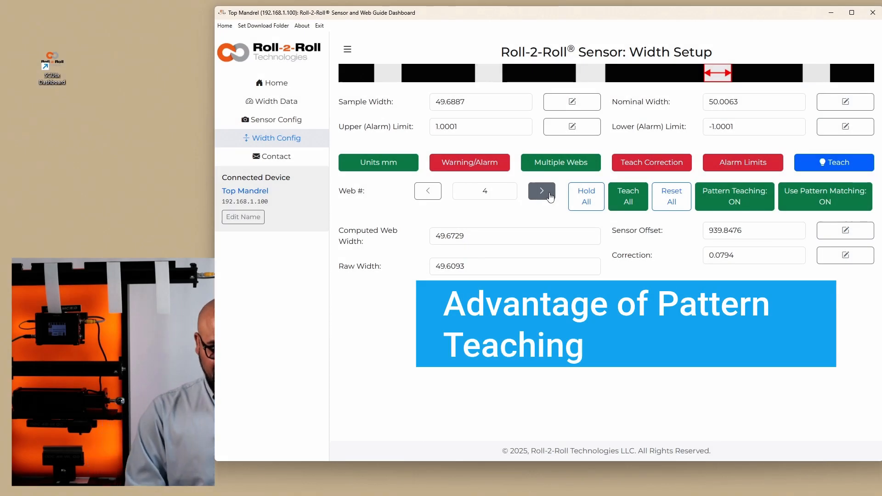
pyautogui.click(542, 191)
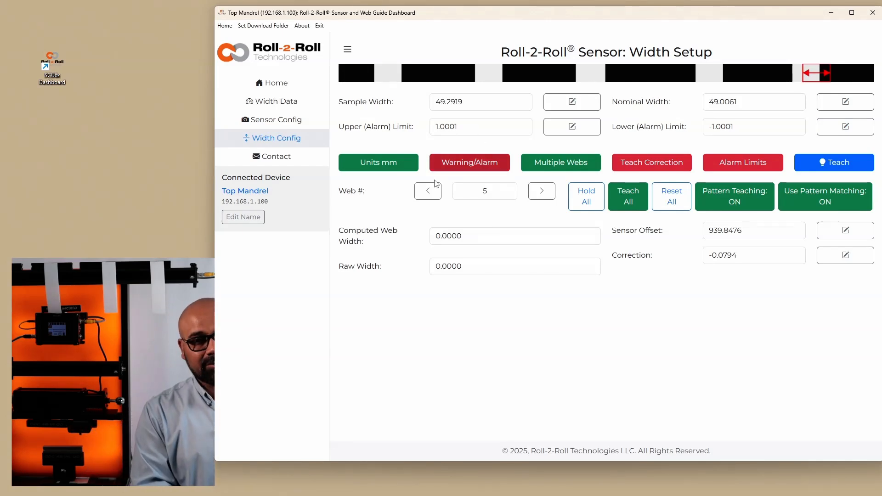
pyautogui.click(427, 193)
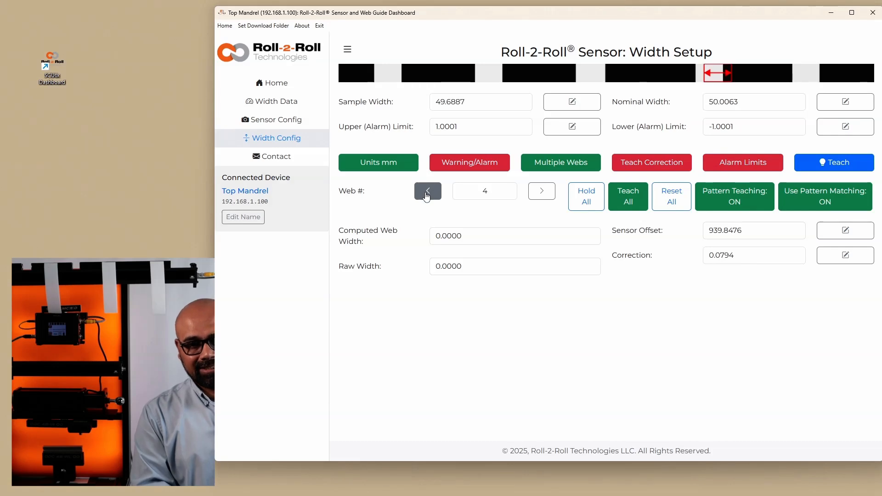
pyautogui.click(427, 194)
pyautogui.click(427, 193)
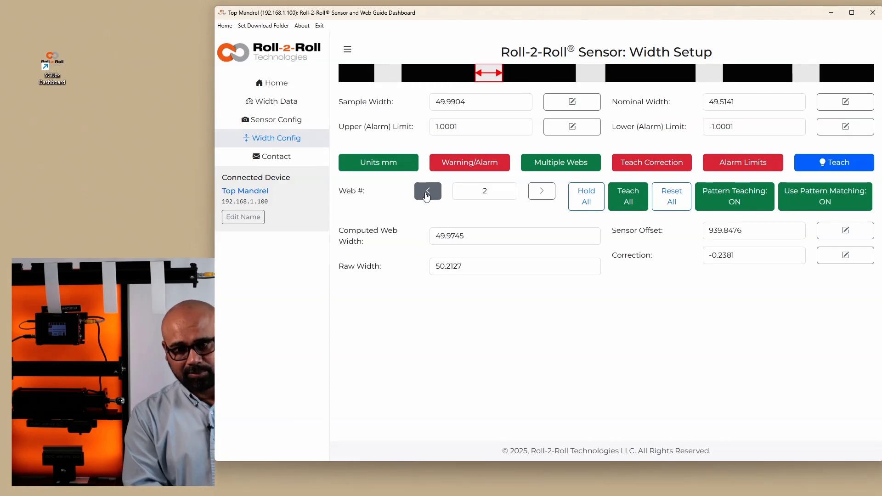
pyautogui.click(427, 193)
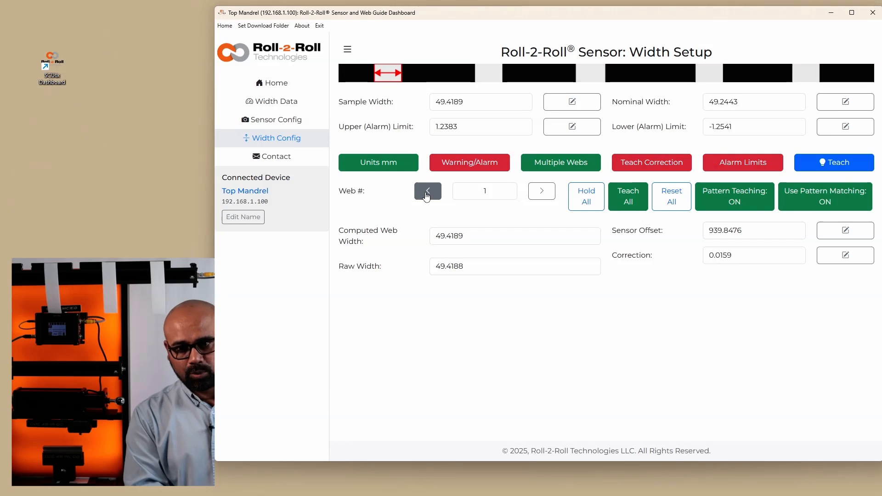
pyautogui.click(550, 198)
pyautogui.click(549, 197)
pyautogui.click(550, 197)
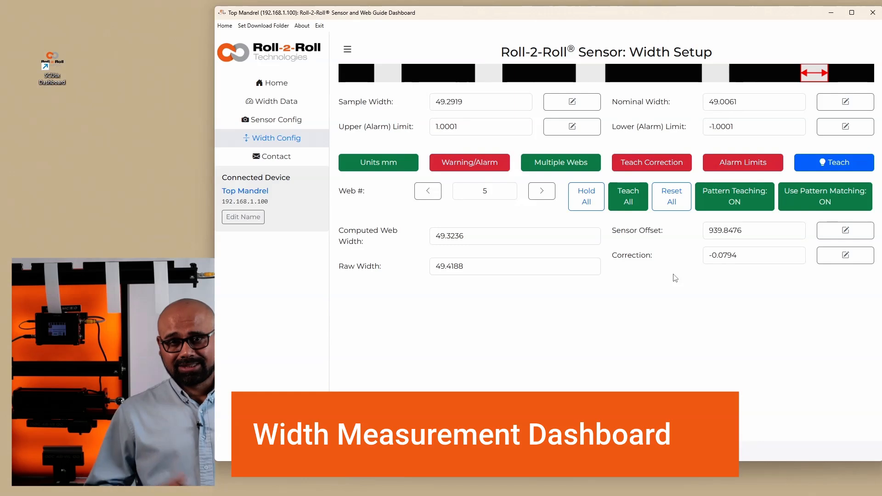
# Open the width data dashboard and enter the order number as the job name
pyautogui.click(298, 102)
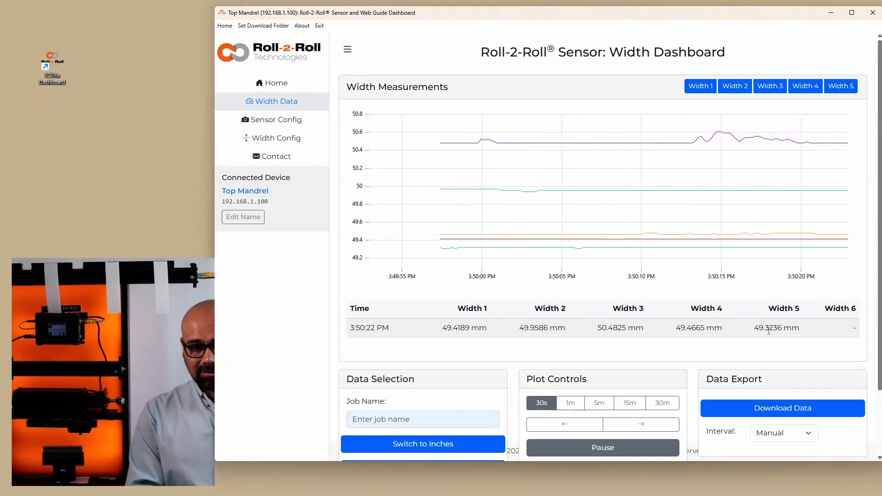
pyautogui.scroll(-1, 768, 331)
pyautogui.scroll(-1, 769, 331)
pyautogui.scroll(1, 770, 333)
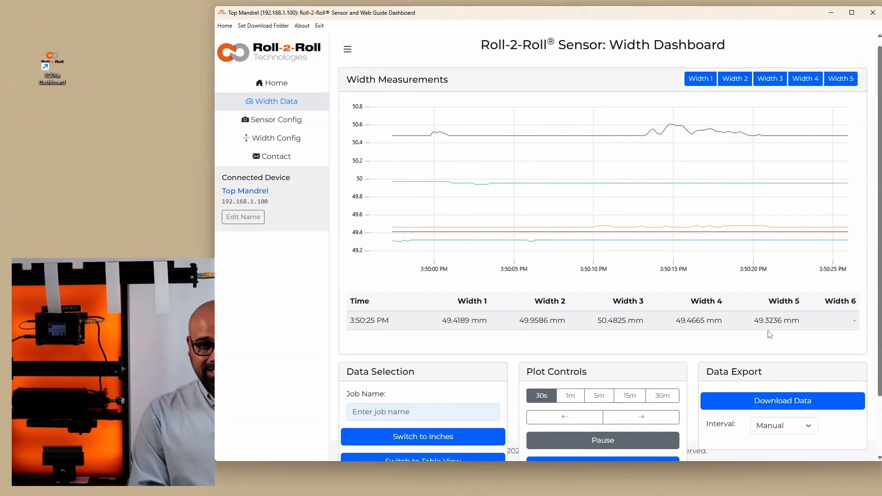
pyautogui.click(478, 407)
pyautogui.scroll(-2, 506, 368)
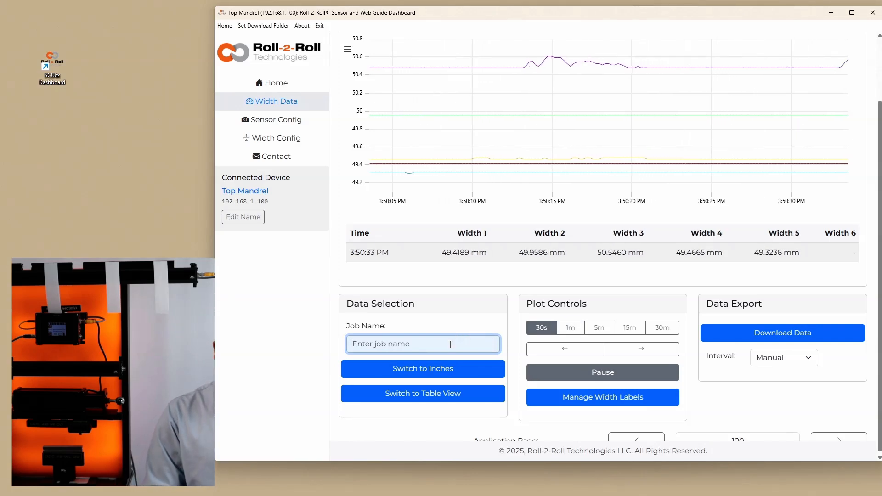
pyautogui.write('SO-45678')
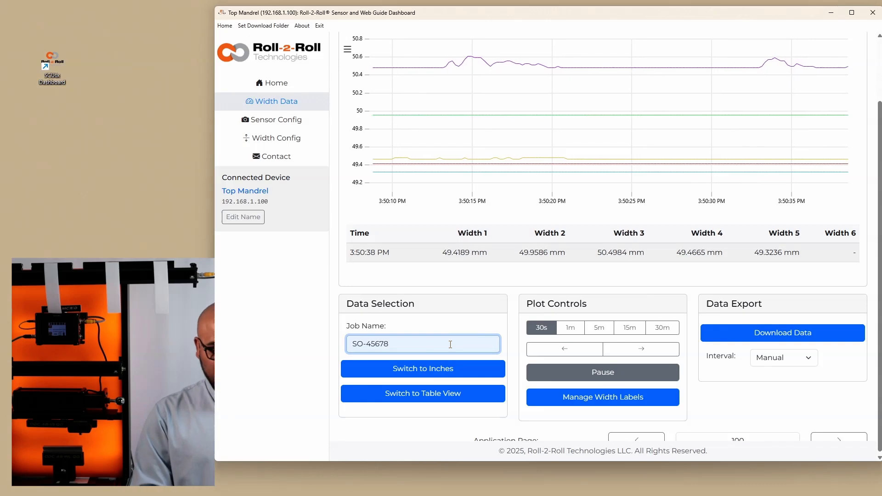
pyautogui.click(459, 317)
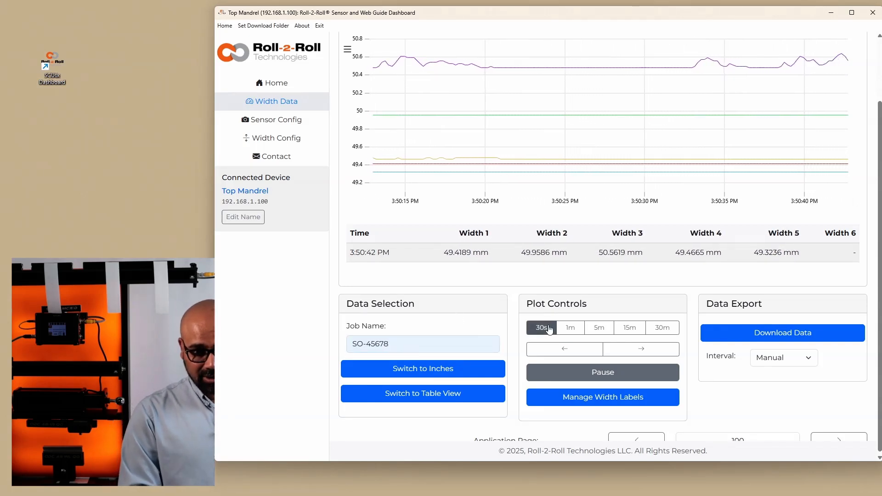
# Compare the width plot over the 1-minute and 30-second time ranges, ending on 30 seconds
pyautogui.click(571, 328)
pyautogui.scroll(1, 628, 276)
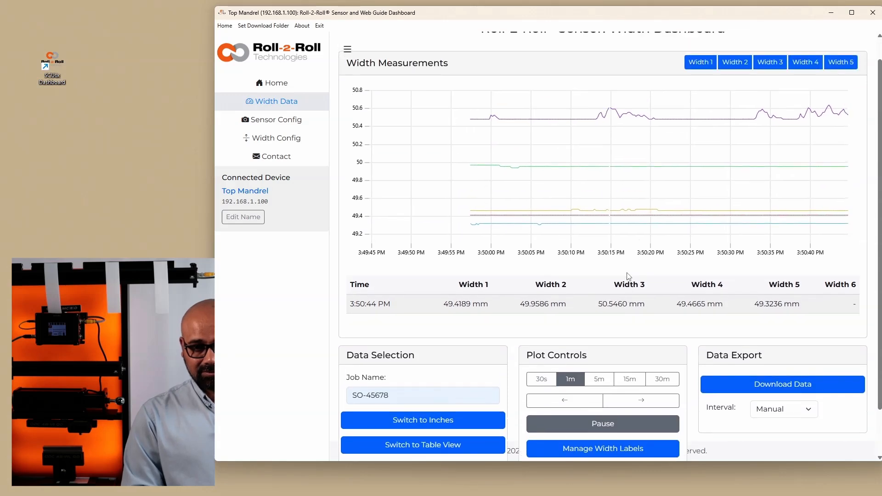
pyautogui.click(541, 379)
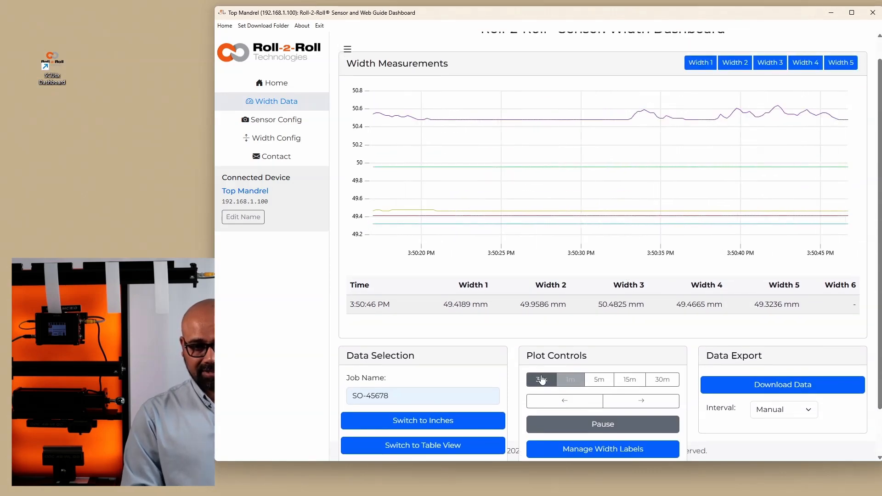
pyautogui.click(571, 380)
pyautogui.click(543, 380)
pyautogui.scroll(1, 679, 266)
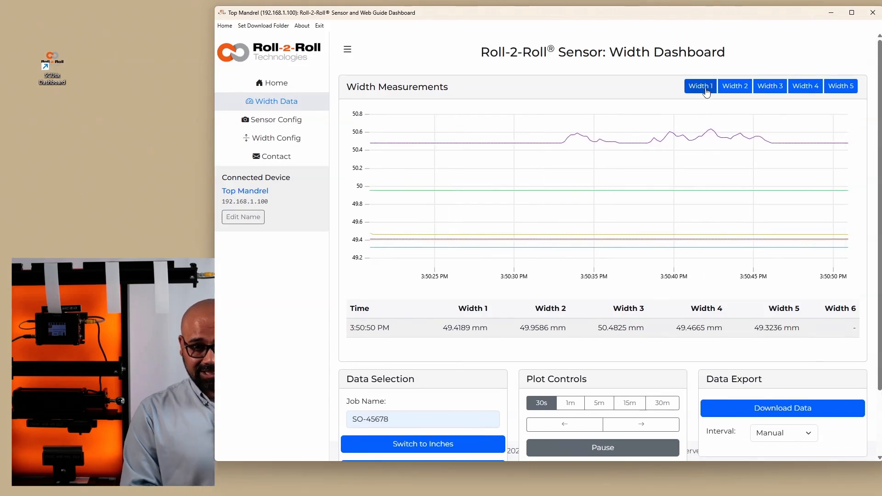
# Hide widths 2, 3, 4 and 5 from the width measurements so only width 1 is plotted
pyautogui.click(734, 87)
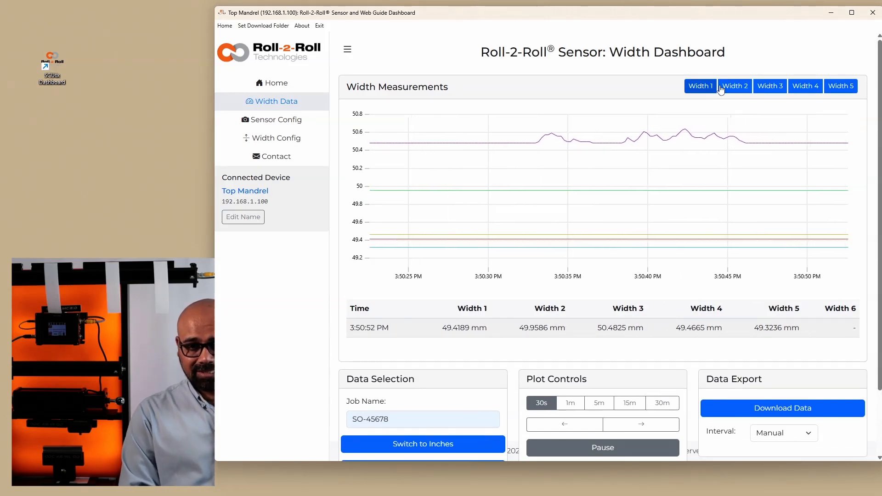
pyautogui.click(766, 91)
pyautogui.click(804, 88)
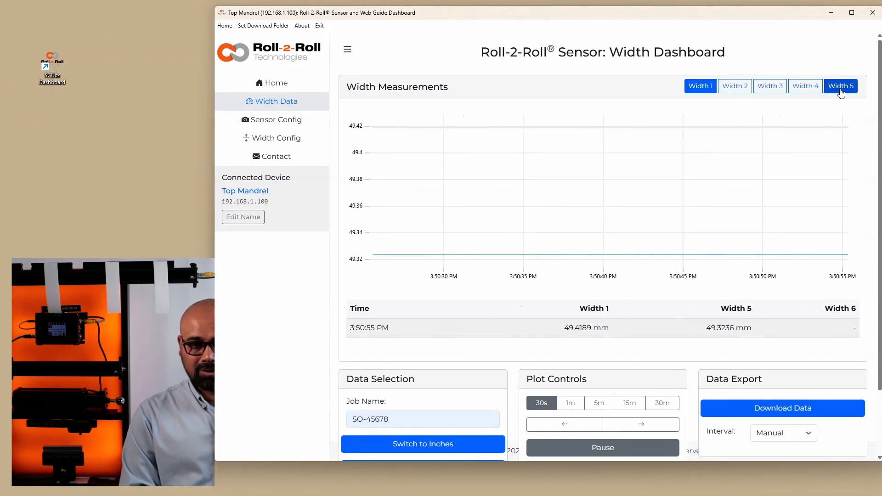
pyautogui.click(841, 92)
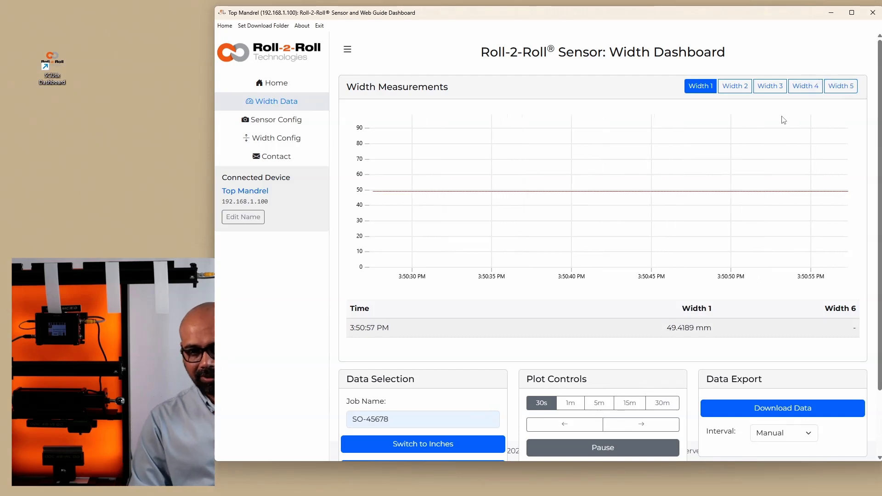
# Show widths 2, 3, 4 and 5 again alongside width 1 in the width measurements
pyautogui.click(699, 91)
pyautogui.click(700, 91)
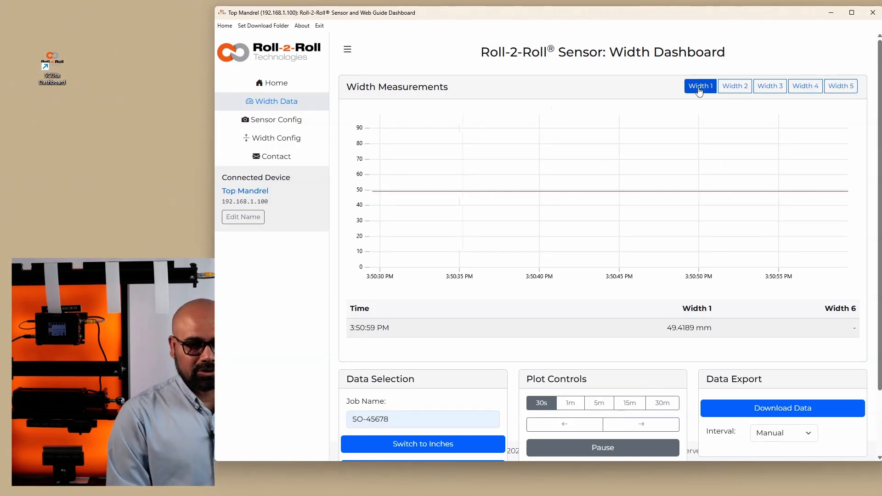
pyautogui.click(738, 87)
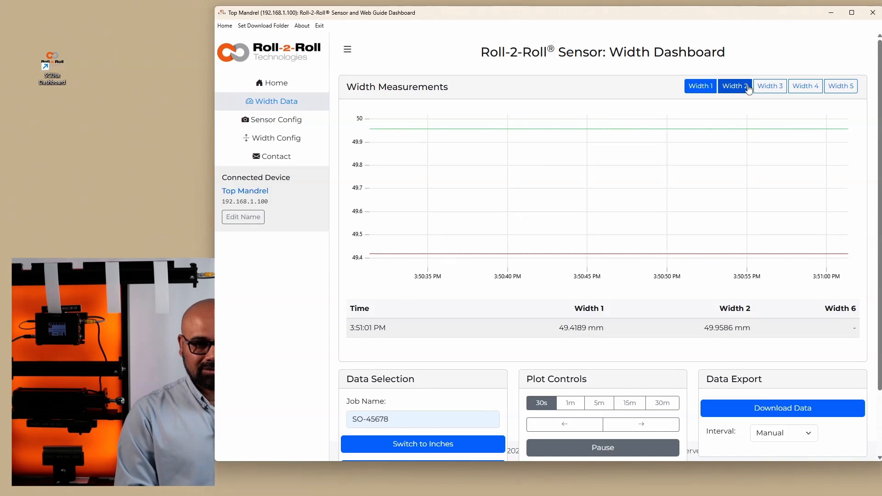
pyautogui.click(771, 88)
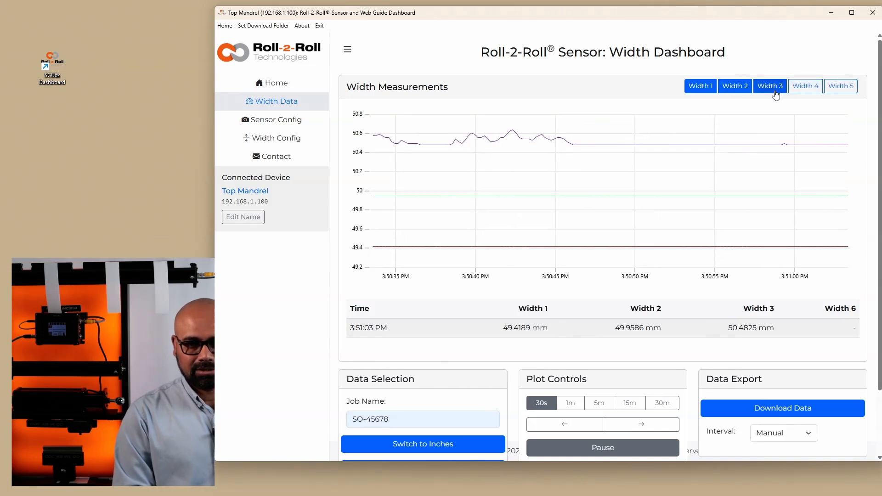
pyautogui.click(799, 92)
pyautogui.click(845, 90)
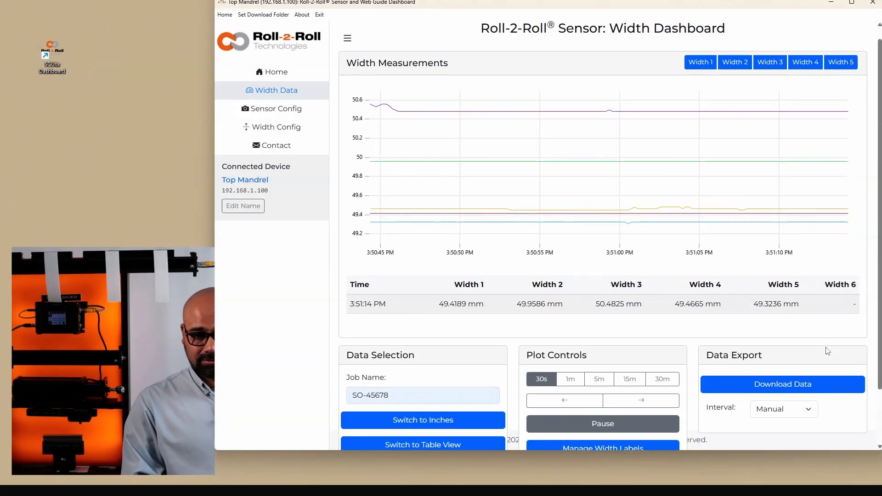
# Download the width data and widen the Name column in the Top Mandrel download folder to read the full file name
pyautogui.scroll(-3, 819, 335)
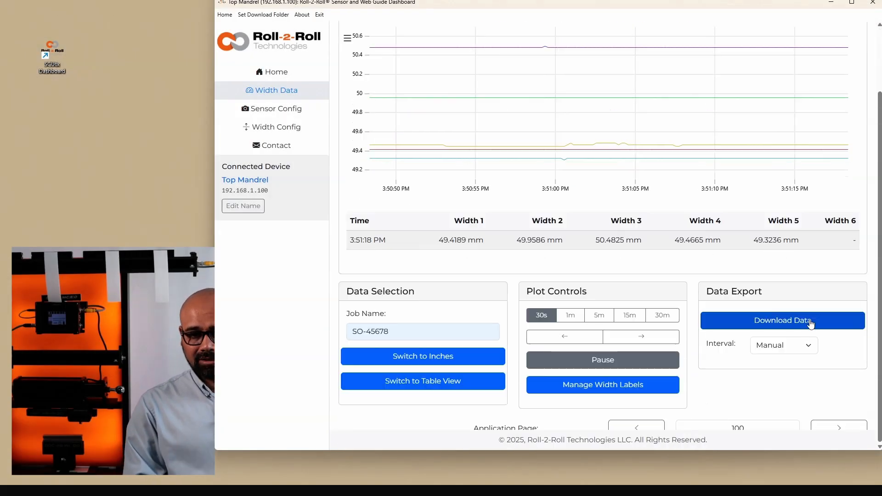
pyautogui.scroll(1, 561, 280)
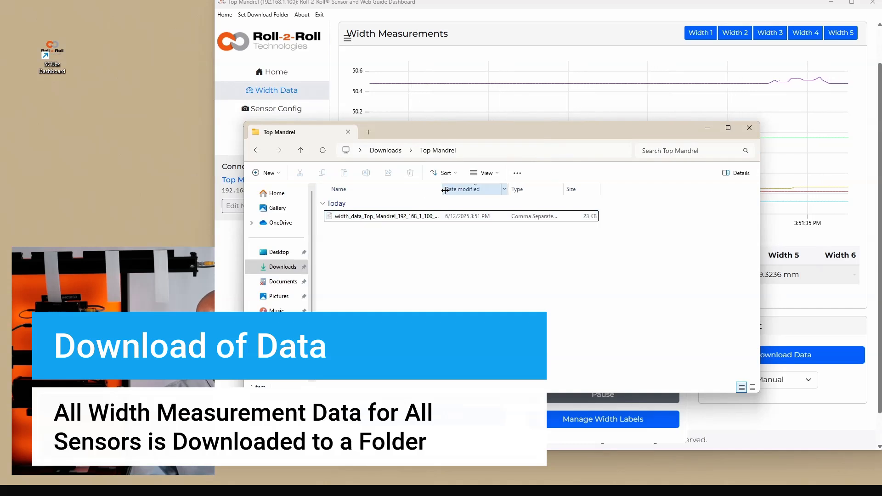
pyautogui.moveTo(441, 188); pyautogui.dragTo(534, 185)
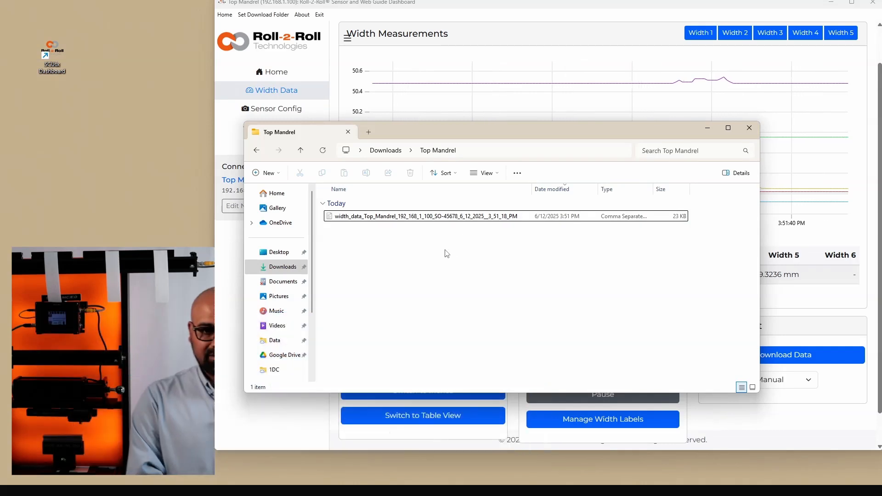
pyautogui.click(356, 216)
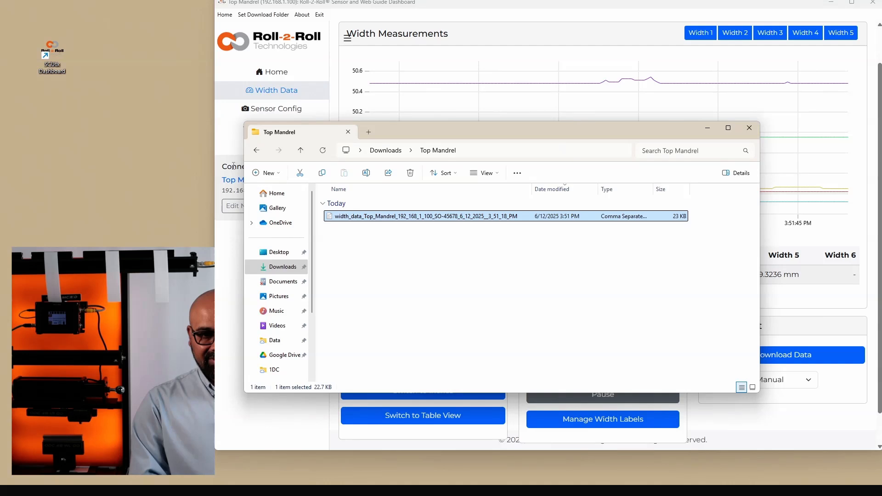
pyautogui.moveTo(396, 130); pyautogui.dragTo(489, 127)
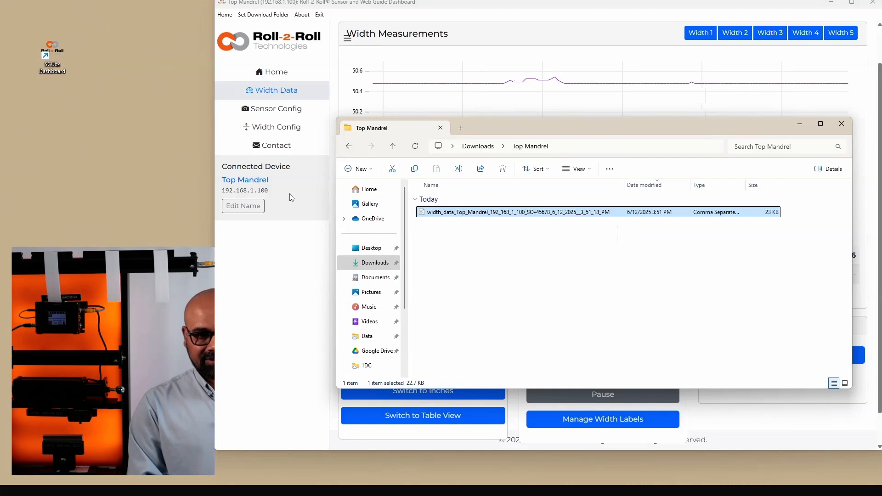
# Open the downloaded width data CSV in Visual Studio Code and enlarge its window to view the header and all width columns
pyautogui.doubleClick(537, 217)
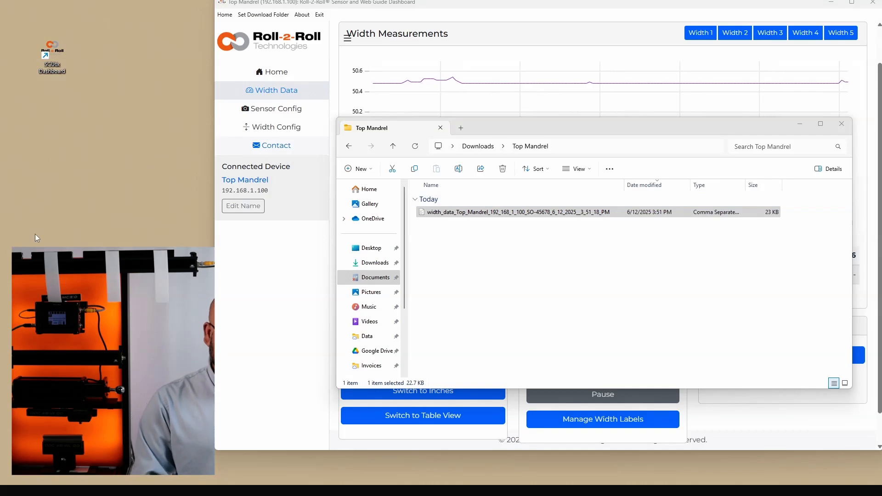
pyautogui.moveTo(0, 70); pyautogui.dragTo(543, 62)
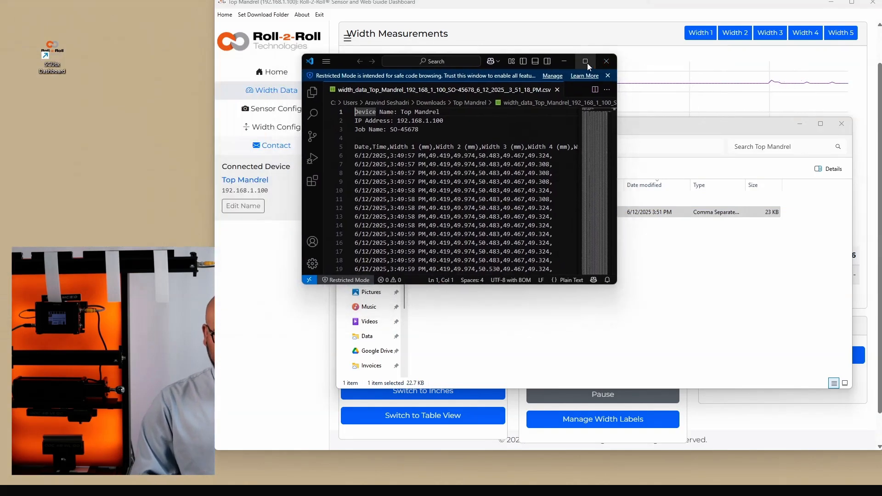
pyautogui.click(585, 61)
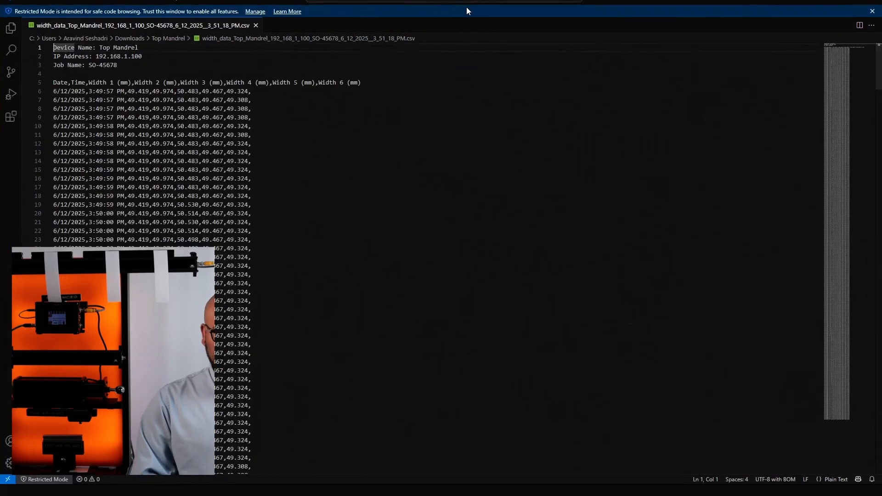
pyautogui.moveTo(636, 2); pyautogui.dragTo(547, 44)
pyautogui.click(536, 94)
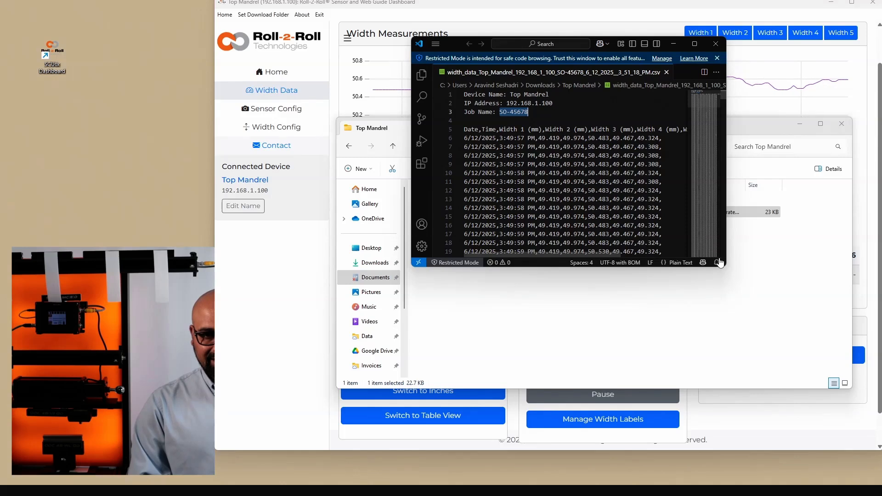
pyautogui.moveTo(726, 267); pyautogui.dragTo(874, 435)
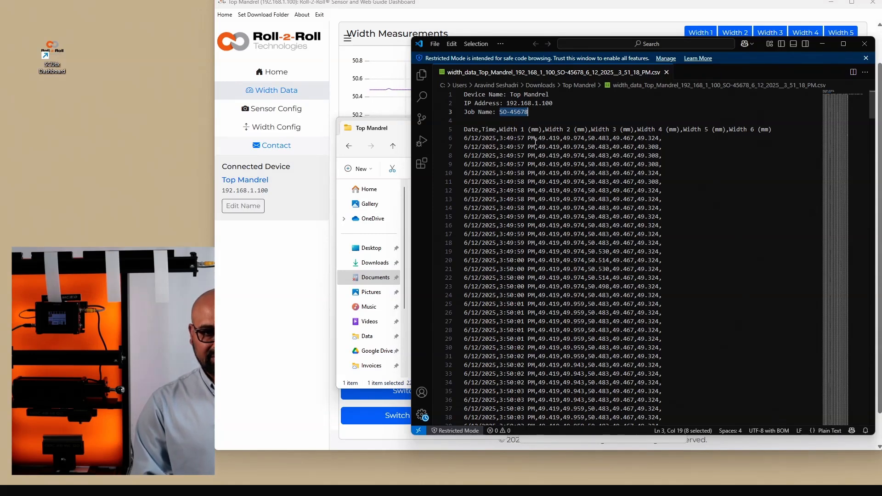
# Examine the timestamped width rows in the CSV, then close the file and minimize the download folder
pyautogui.tripleClick(536, 139)
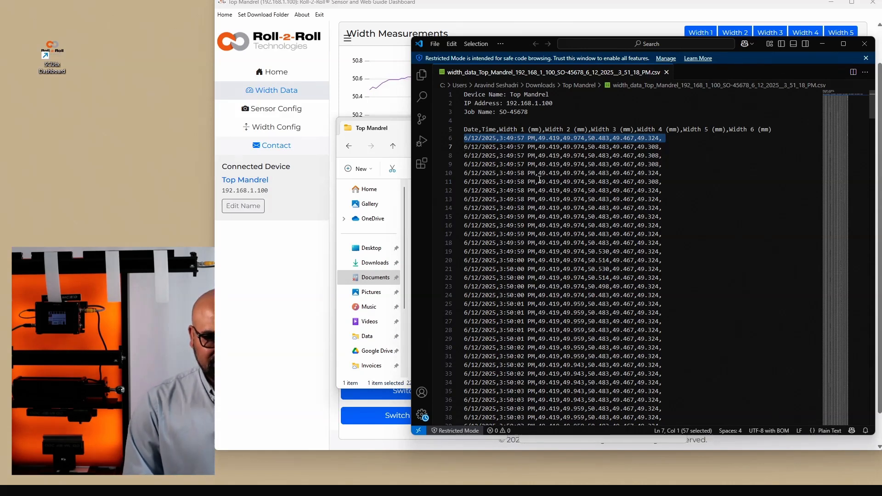
pyautogui.scroll(-18, 540, 180)
pyautogui.scroll(-1, 676, 201)
pyautogui.scroll(11, 719, 177)
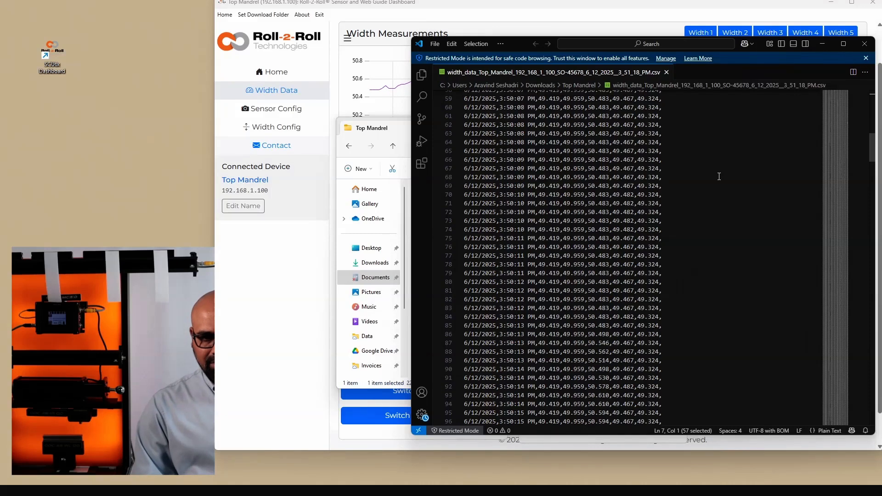
pyautogui.scroll(8, 719, 176)
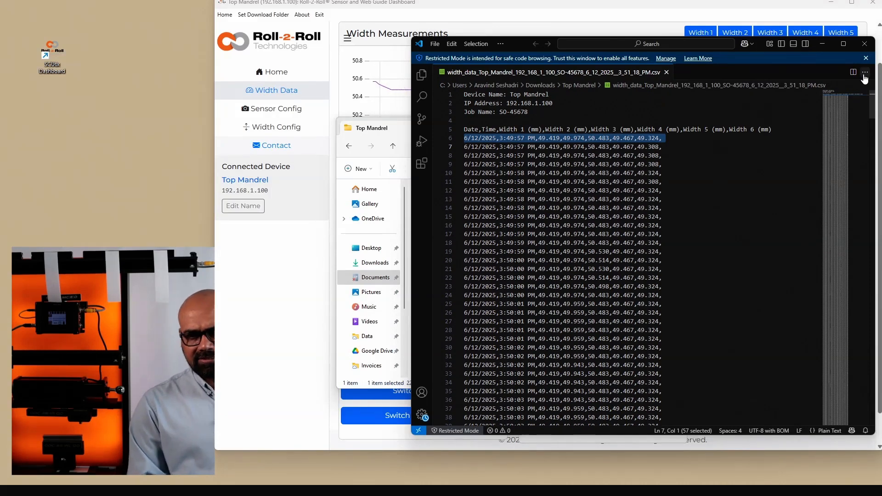
pyautogui.click(865, 47)
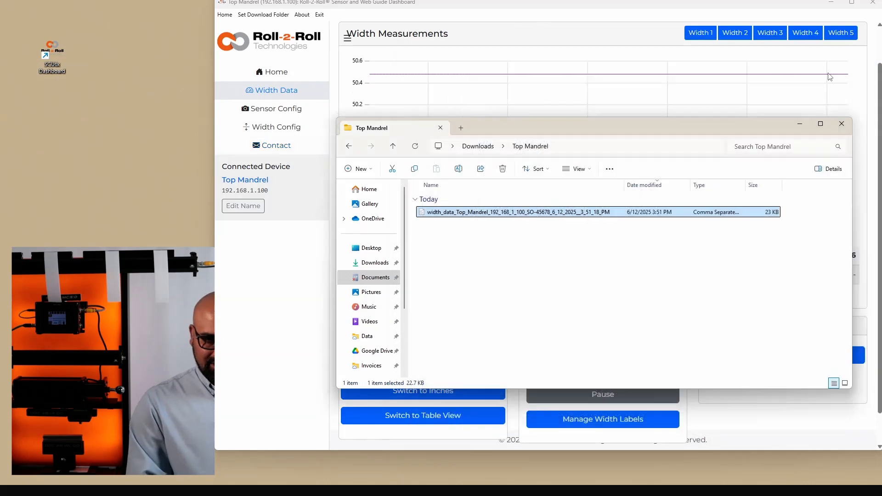
pyautogui.click(805, 125)
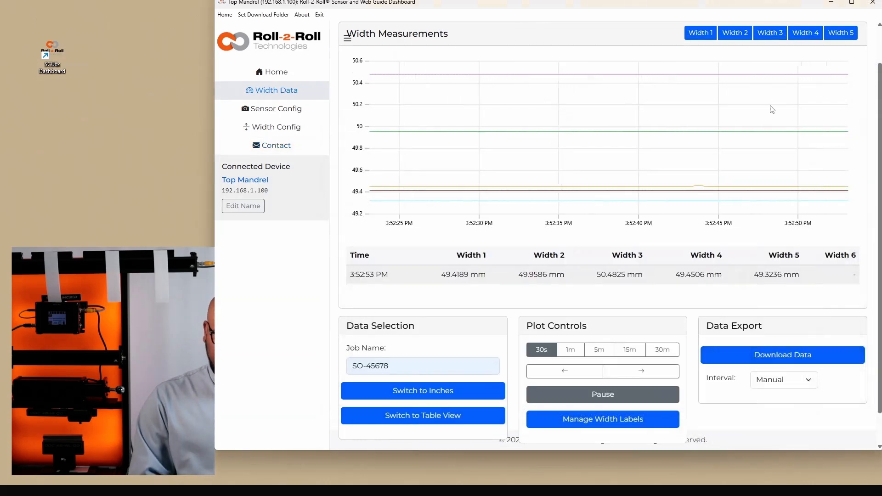
# Hide widths 1 and 5 from the width measurements and download the data for the remaining widths
pyautogui.click(703, 34)
pyautogui.click(833, 33)
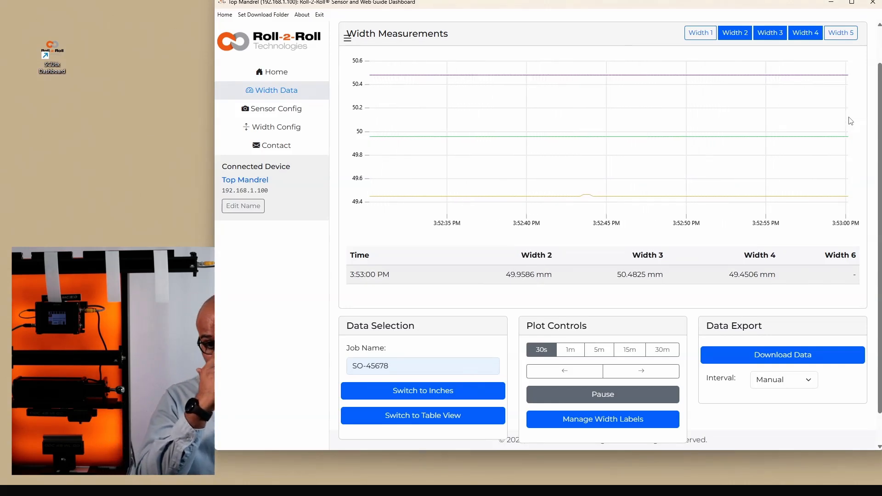
pyautogui.click(756, 355)
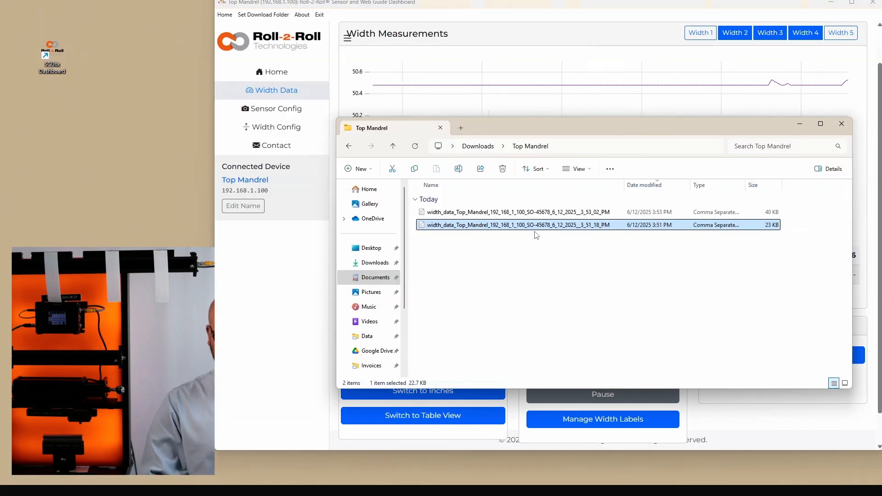
# Open the newer width data CSV to check which width columns it contains, closing it and minimizing the folder when done
pyautogui.click(511, 213)
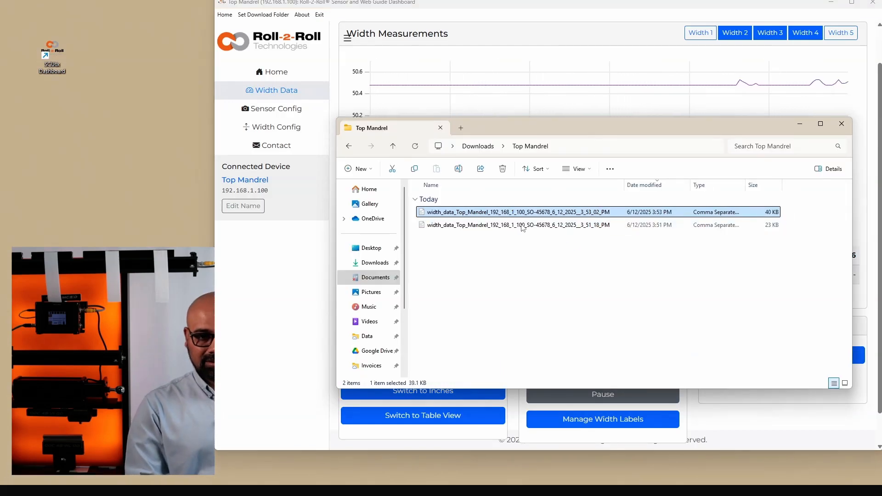
pyautogui.doubleClick(510, 213)
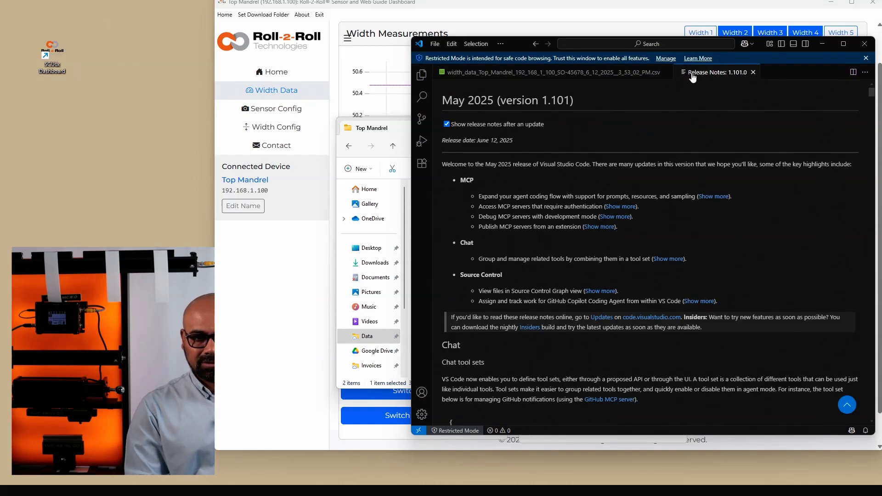
pyautogui.click(638, 75)
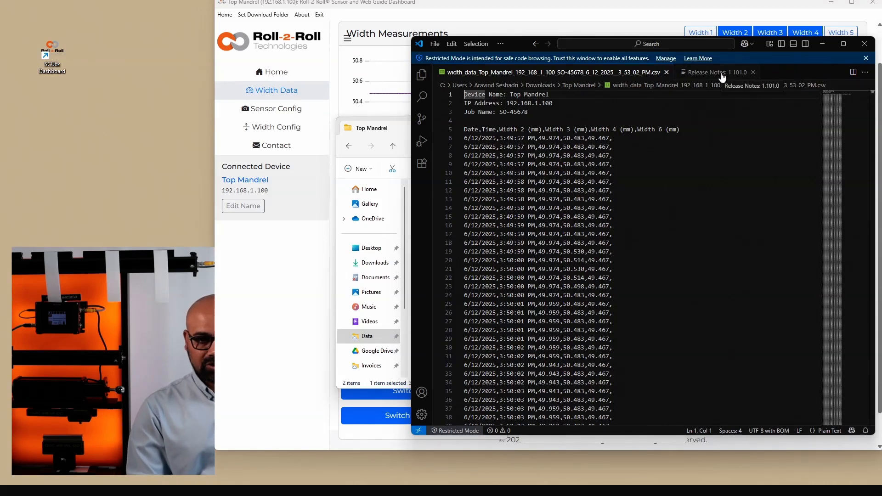
pyautogui.click(865, 45)
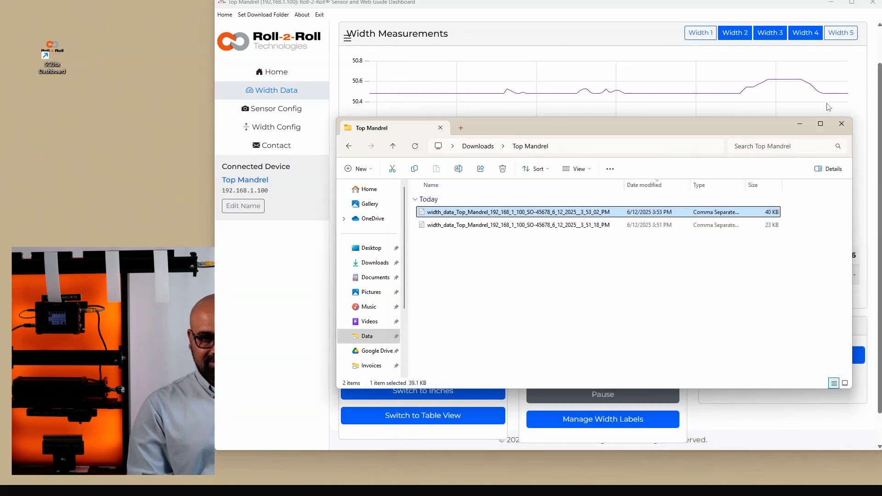
pyautogui.click(802, 126)
# Open the width label management and label width 1 "Trim 1", width 2 "Coating Width" and width 3 "Tab 1 Width"
pyautogui.scroll(-1, 803, 127)
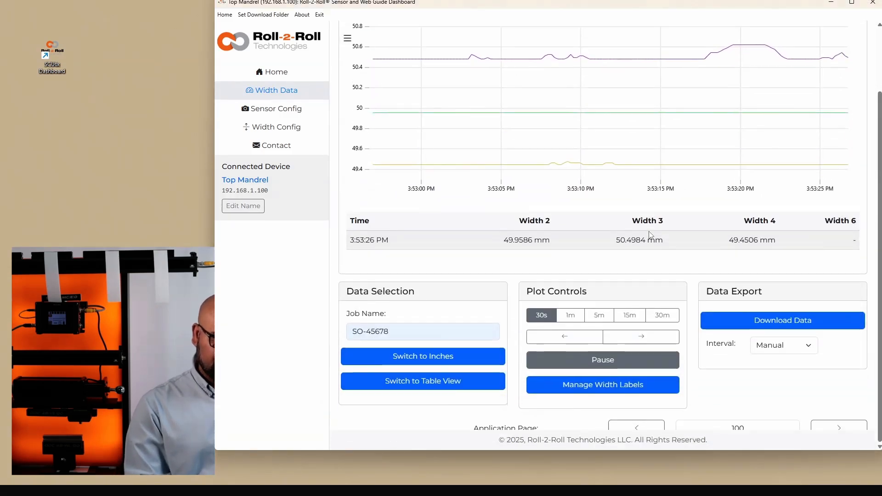
pyautogui.click(598, 385)
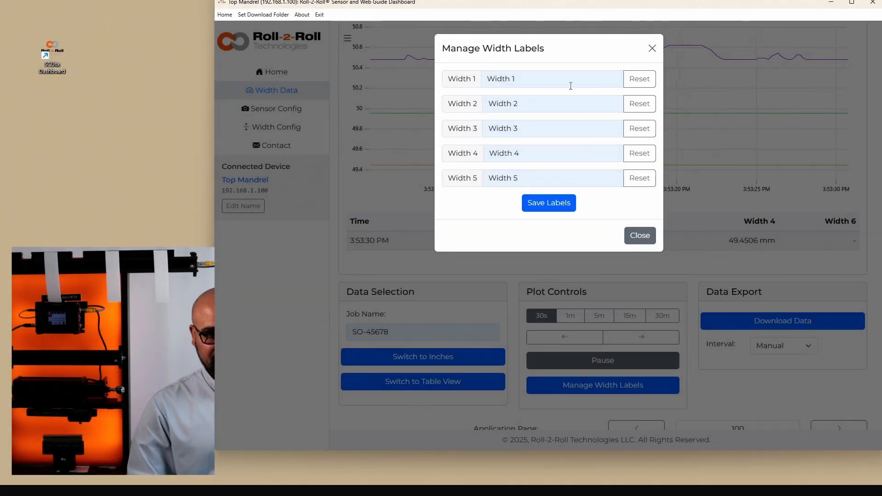
pyautogui.tripleClick(568, 83)
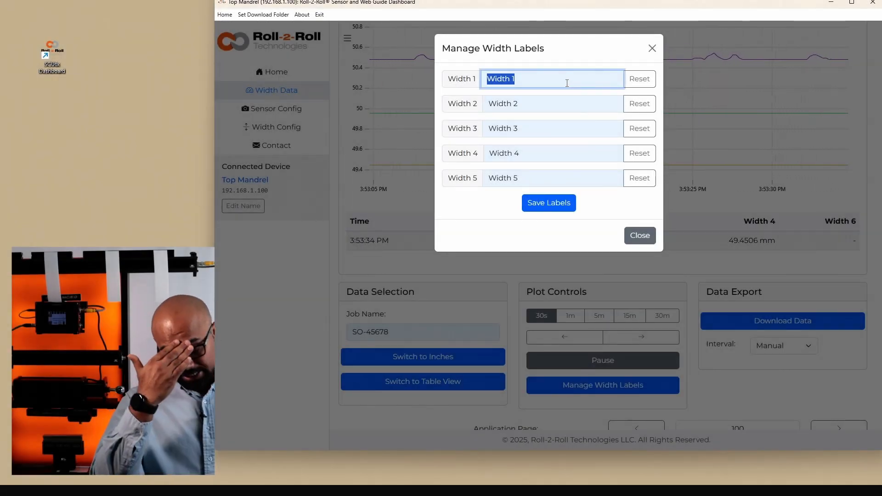
pyautogui.write('Trim 1')
pyautogui.press('Tab')
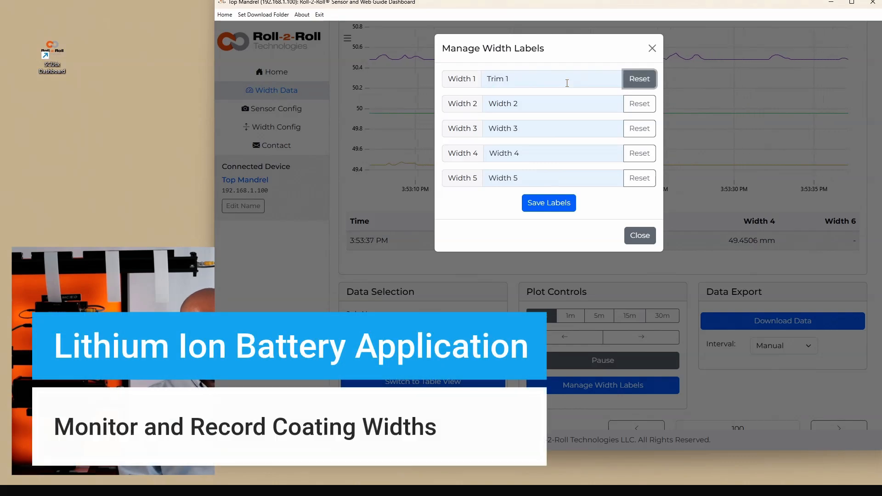
pyautogui.click(538, 110)
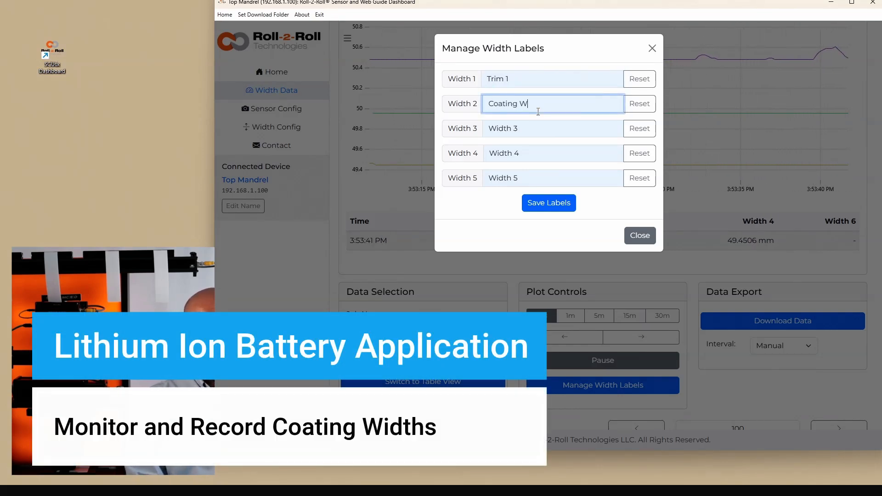
pyautogui.doubleClick(529, 133)
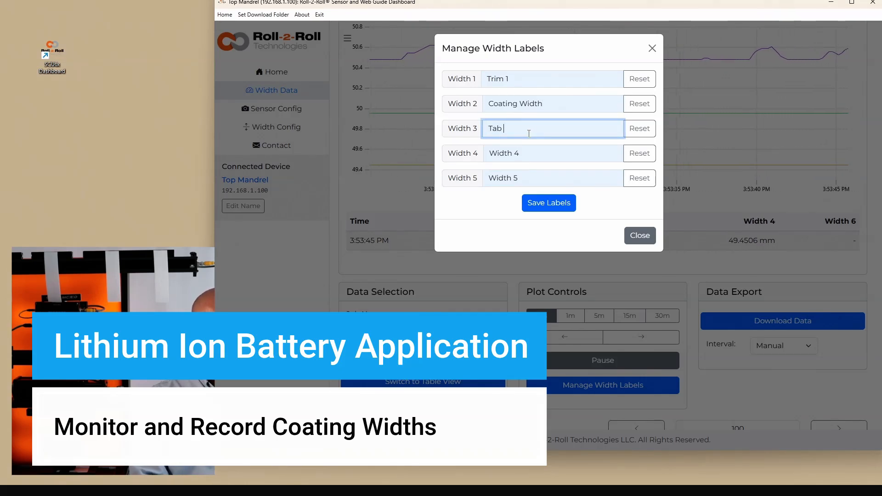
pyautogui.write('Tab 1 Width')
# Label width 4 "Coating 2 Width" and width 5 "Tab 2 Width", save the labels and close the dialog
pyautogui.write('2')
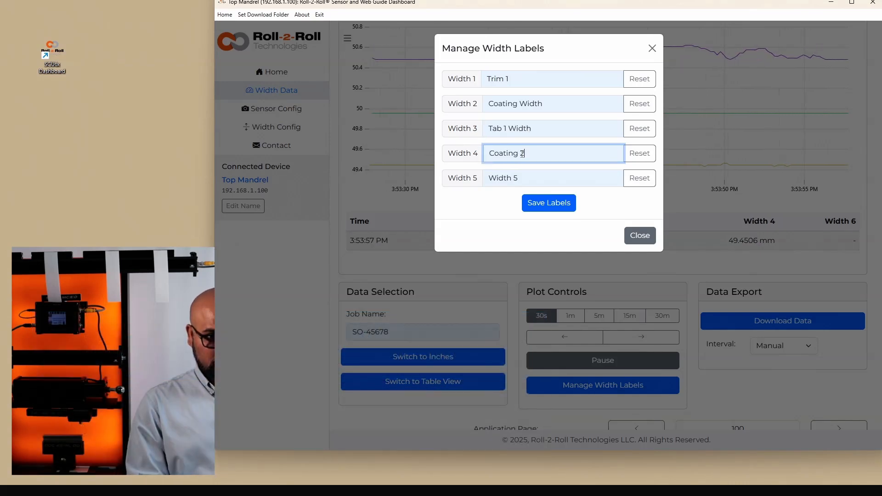
pyautogui.press('Tab')
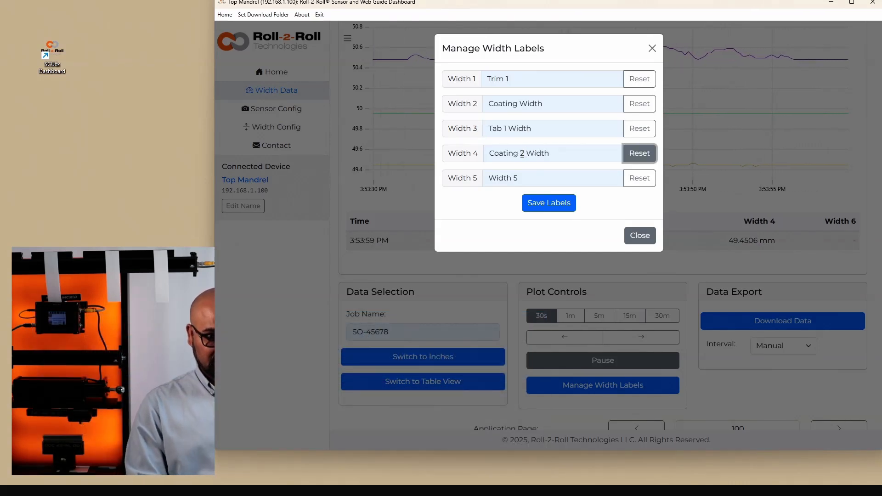
pyautogui.press('Tab')
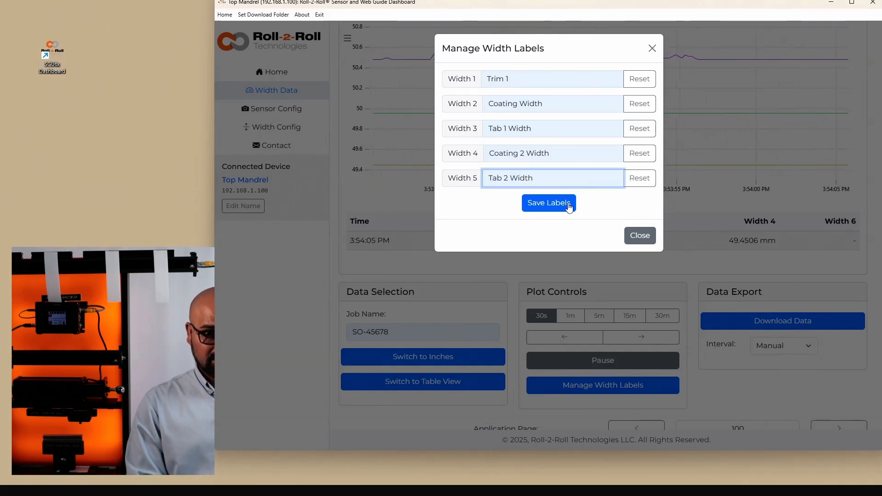
pyautogui.click(560, 200)
pyautogui.click(642, 235)
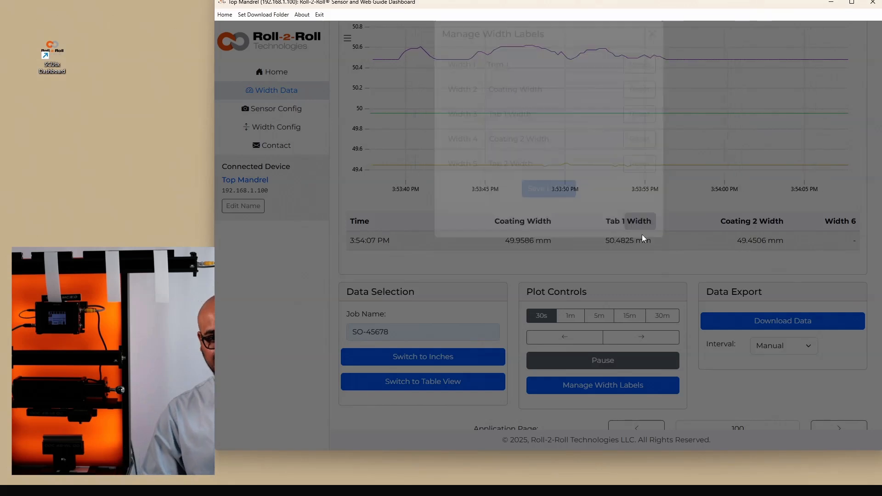
# Show Trim 1 and Tab 2 Width in the measurements again and check the column labels in the newly downloaded CSV, closing it when done
pyautogui.scroll(2, 642, 236)
pyautogui.click(635, 81)
pyautogui.click(834, 75)
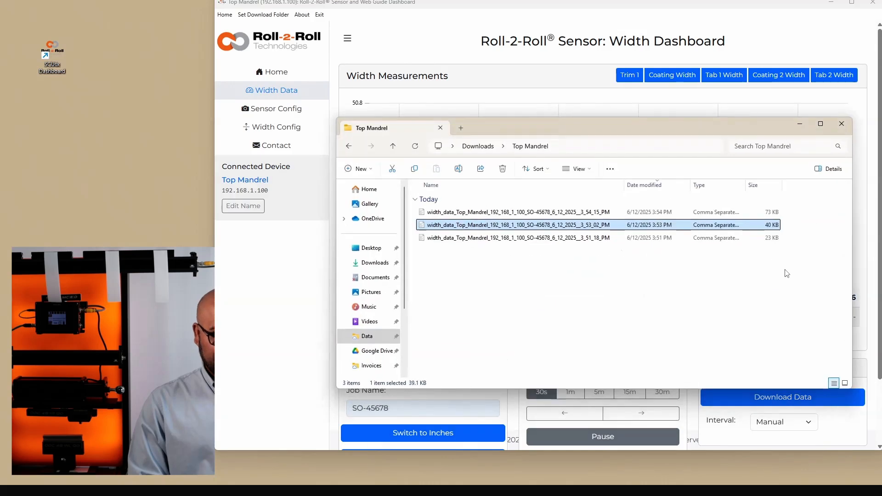
pyautogui.doubleClick(603, 212)
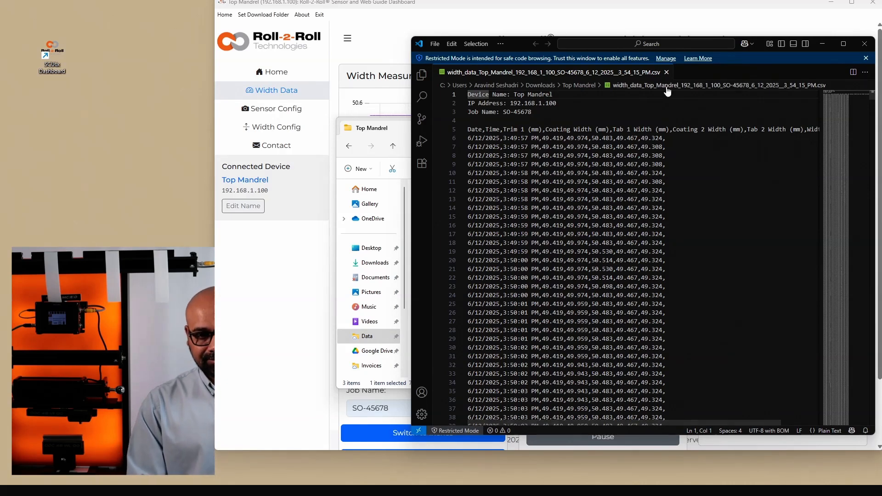
pyautogui.click(667, 72)
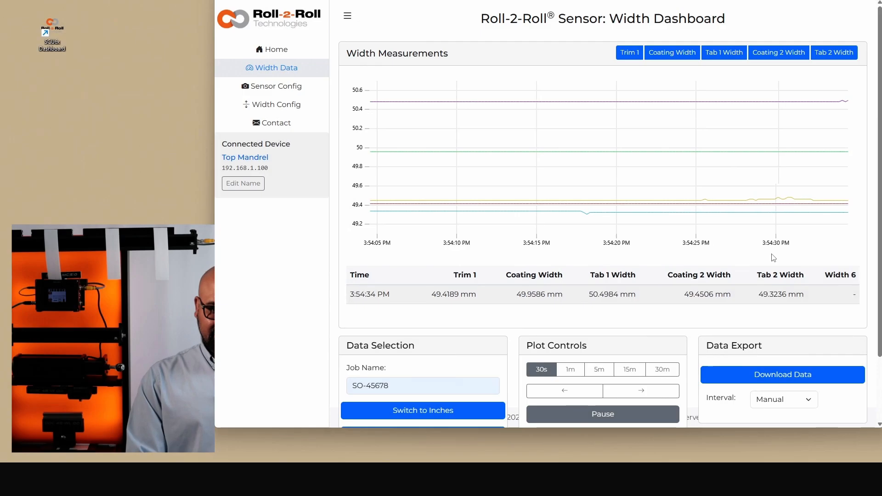
# Set the data export interval to 1 minute and move the Top Mandrel download folder window beside the dashboard
pyautogui.scroll(-2, 771, 256)
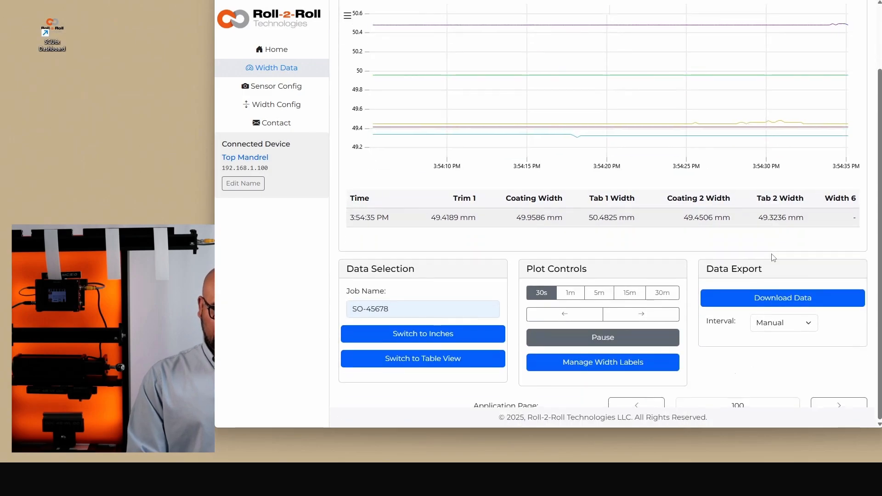
pyautogui.click(793, 325)
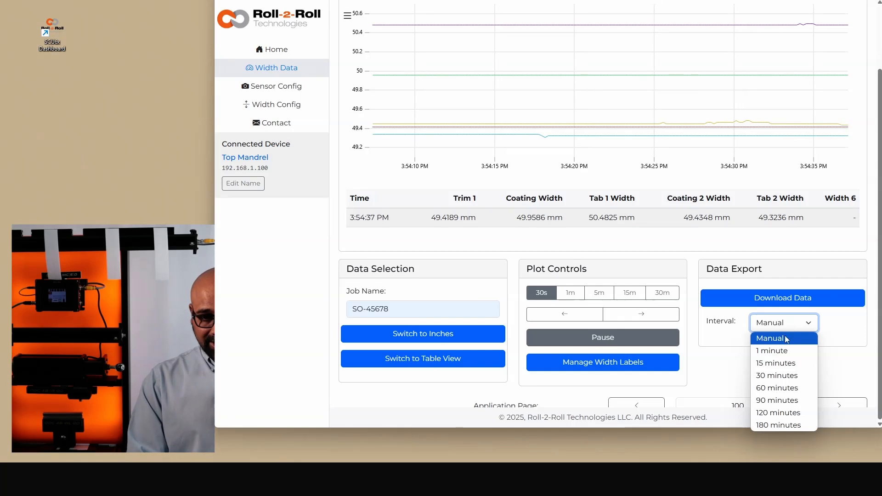
pyautogui.click(777, 349)
pyautogui.hotkey('alt', 'Tab')
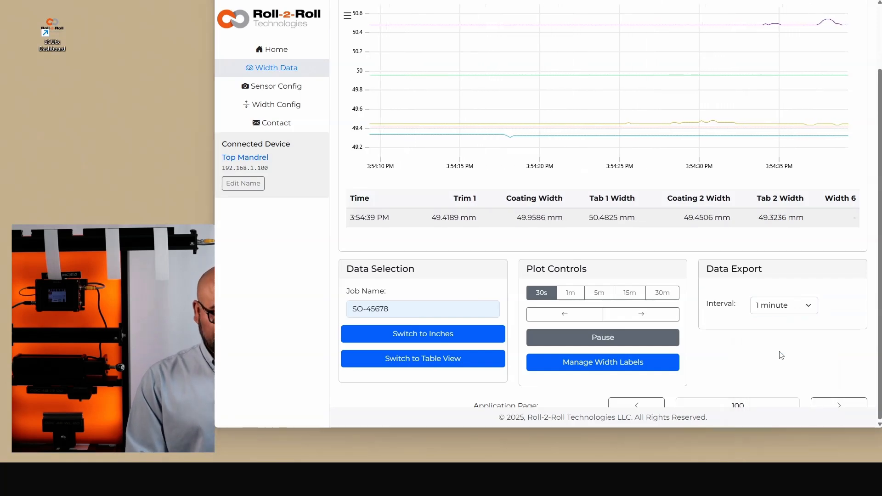
pyautogui.moveTo(603, 102); pyautogui.dragTo(581, 137)
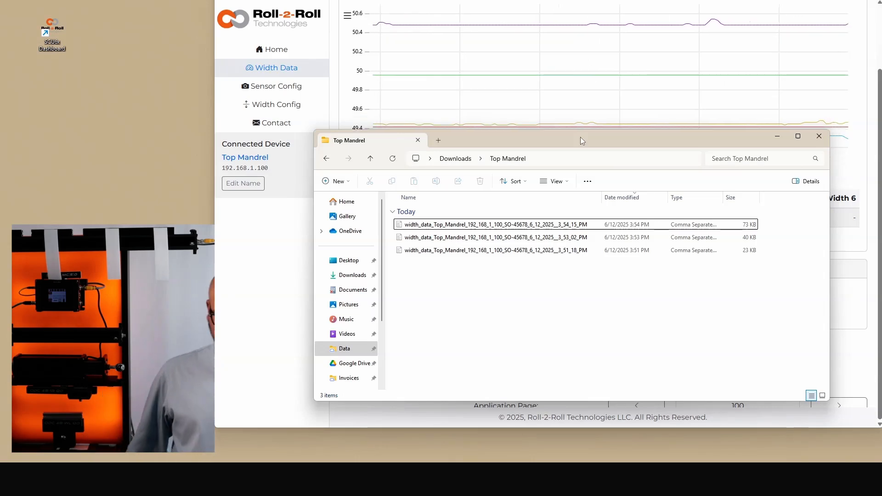
pyautogui.moveTo(581, 139); pyautogui.dragTo(272, 7)
pyautogui.click(576, 193)
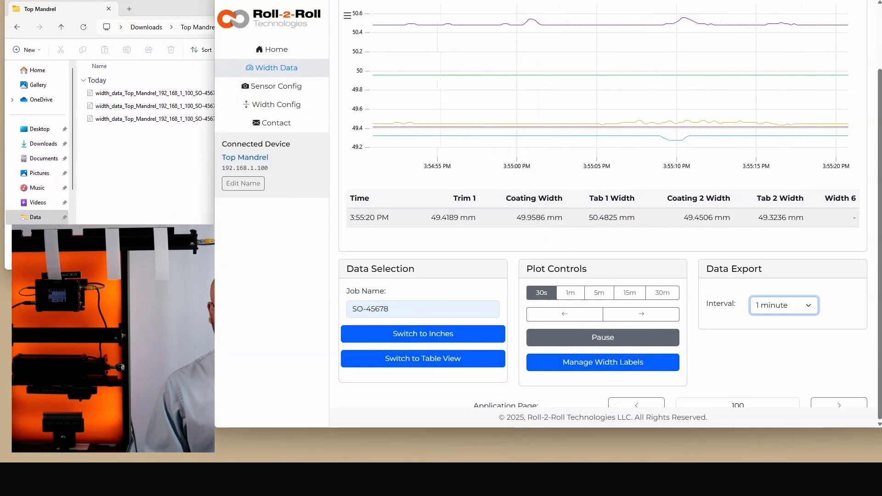
# View the width plot over the 1m, 5m, 15m and 30m time spans and return it to 30s
pyautogui.click(598, 295)
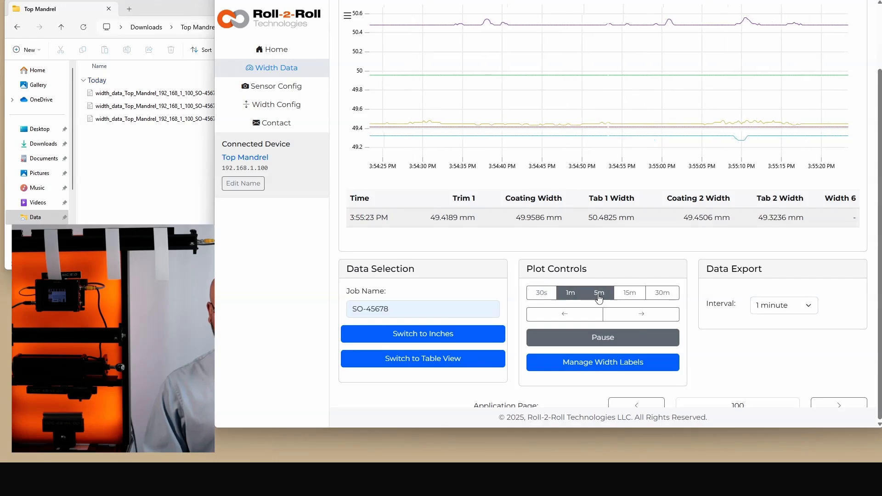
pyautogui.click(626, 297)
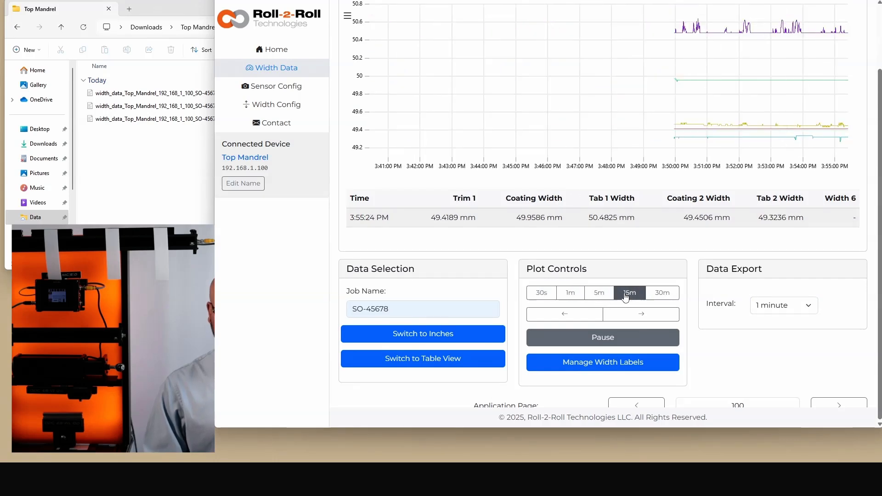
pyautogui.click(659, 295)
pyautogui.click(541, 293)
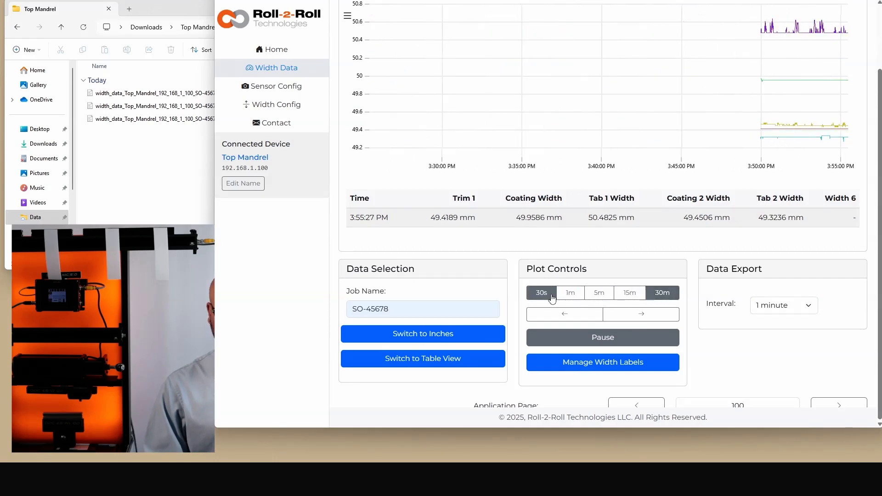
pyautogui.click(570, 297)
pyautogui.click(599, 294)
pyautogui.click(628, 295)
pyautogui.click(658, 295)
pyautogui.click(541, 293)
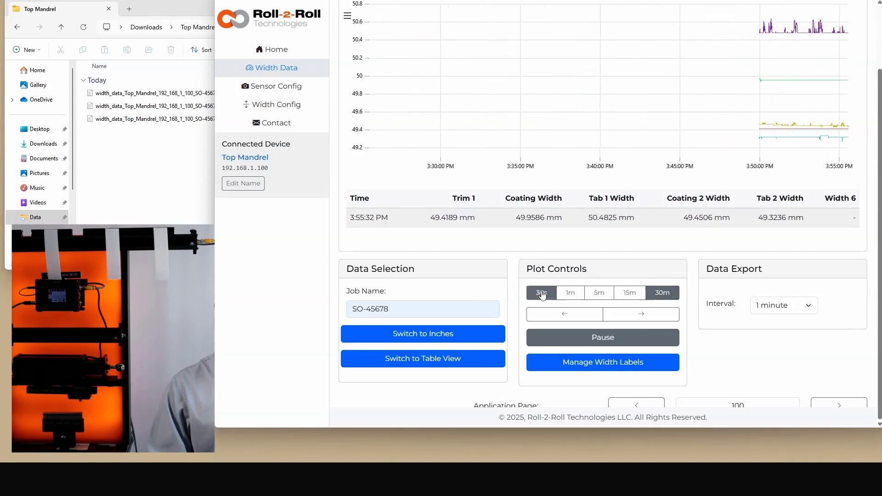
# Look over the export interval options and examine the timestamps in the automatically exported CSV ending in 3_55_37_PM
pyautogui.click(791, 311)
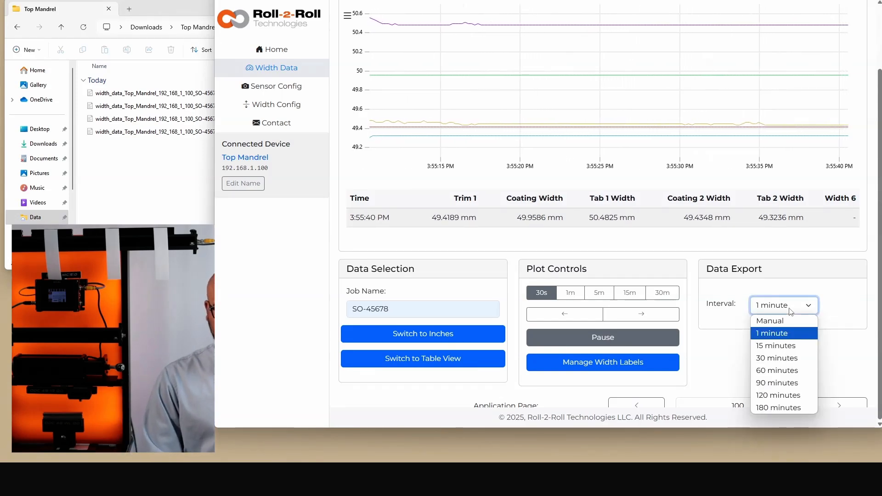
pyautogui.click(791, 312)
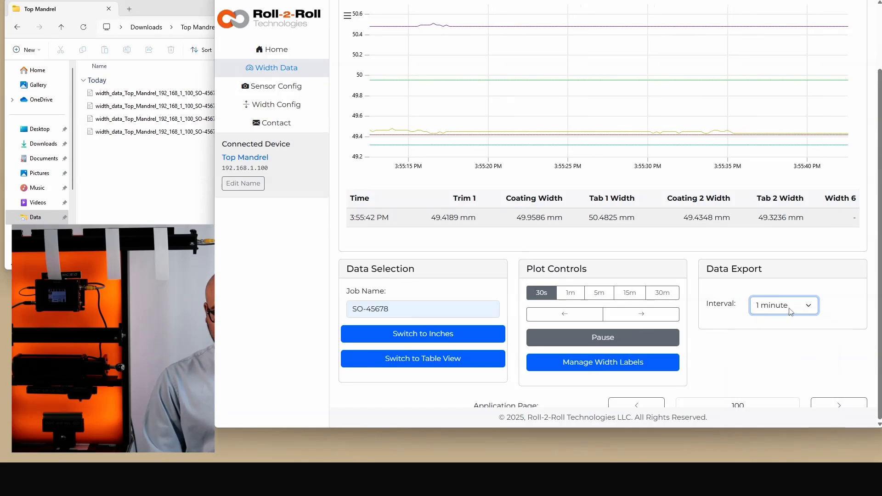
pyautogui.click(168, 176)
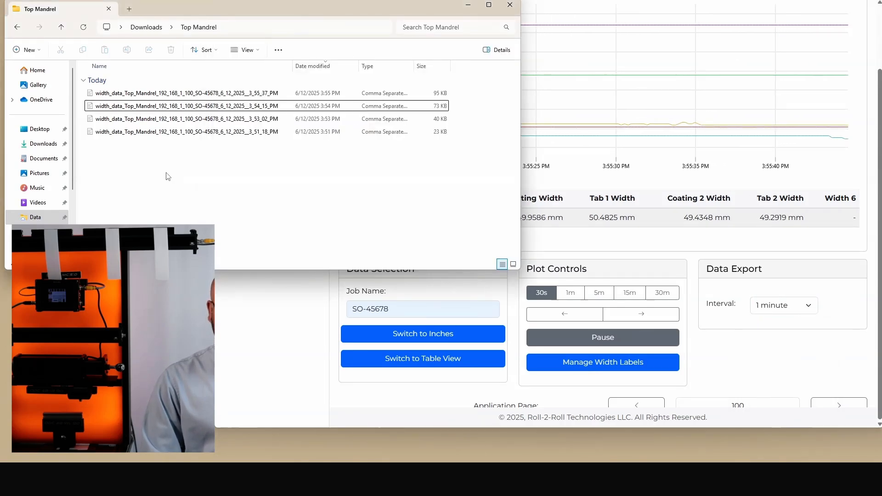
pyautogui.doubleClick(334, 94)
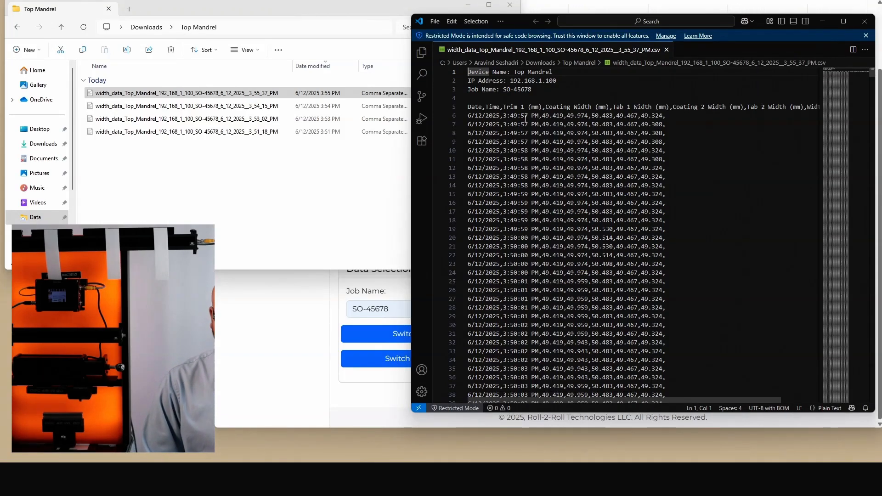
pyautogui.scroll(-20, 562, 159)
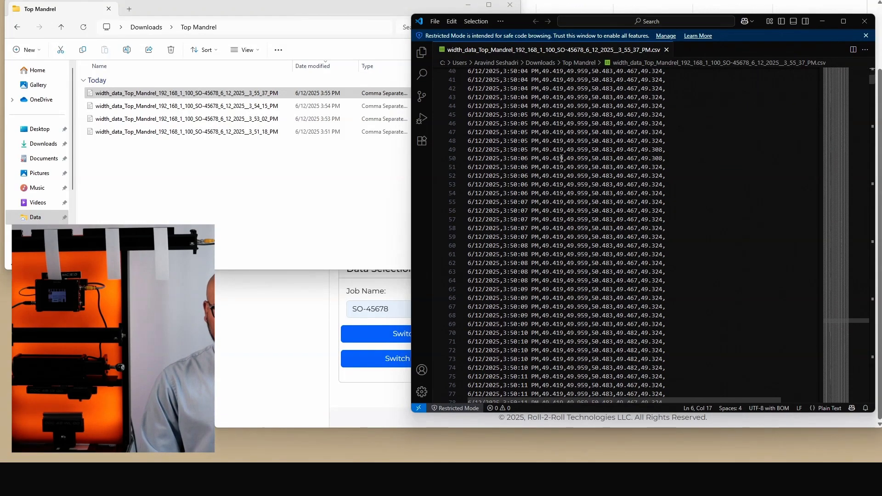
pyautogui.scroll(-20, 561, 159)
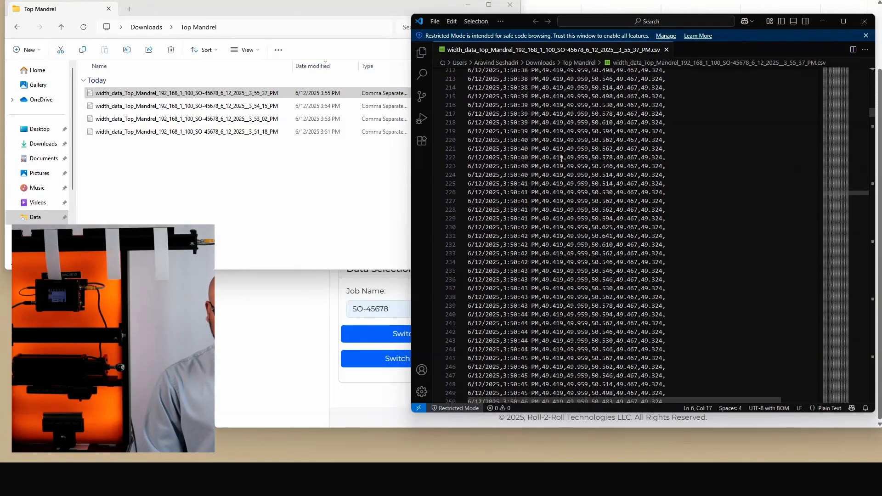
pyautogui.scroll(-2, 561, 159)
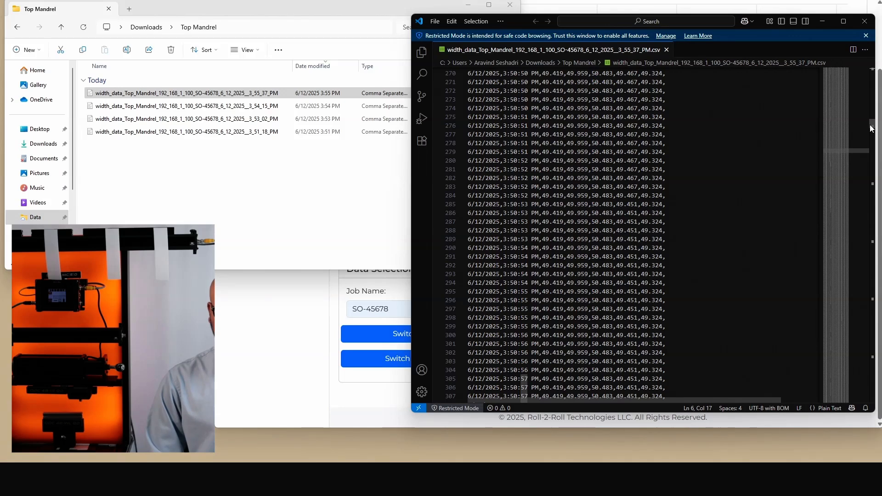
pyautogui.moveTo(872, 128); pyautogui.dragTo(806, 67)
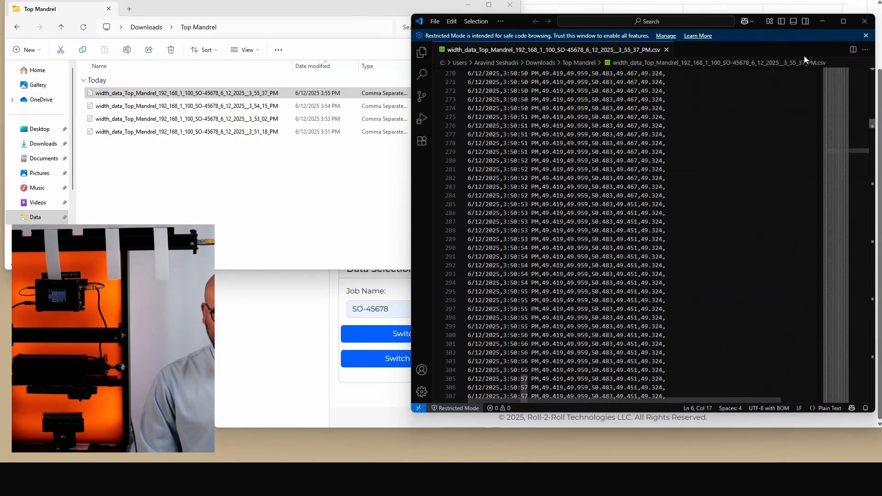
pyautogui.click(822, 22)
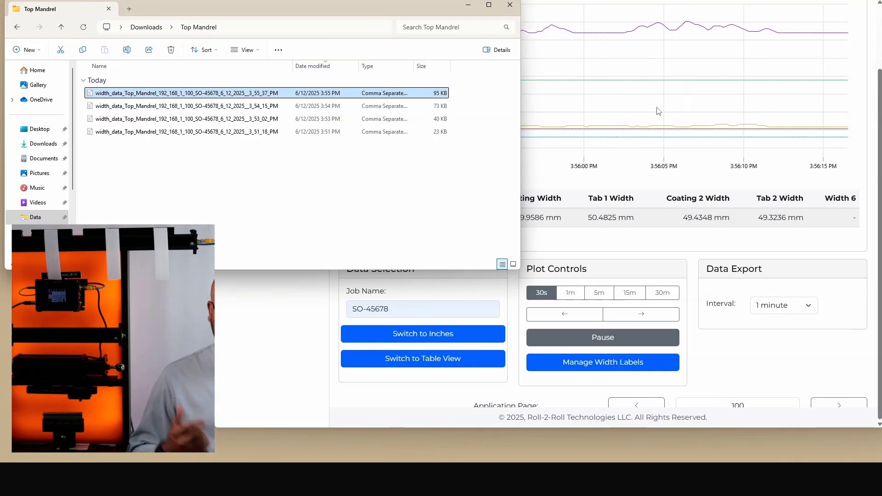
# Set the plot's time span to 15m and recheck the first timestamp in the 3_55_37_PM CSV before closing it
pyautogui.click(638, 237)
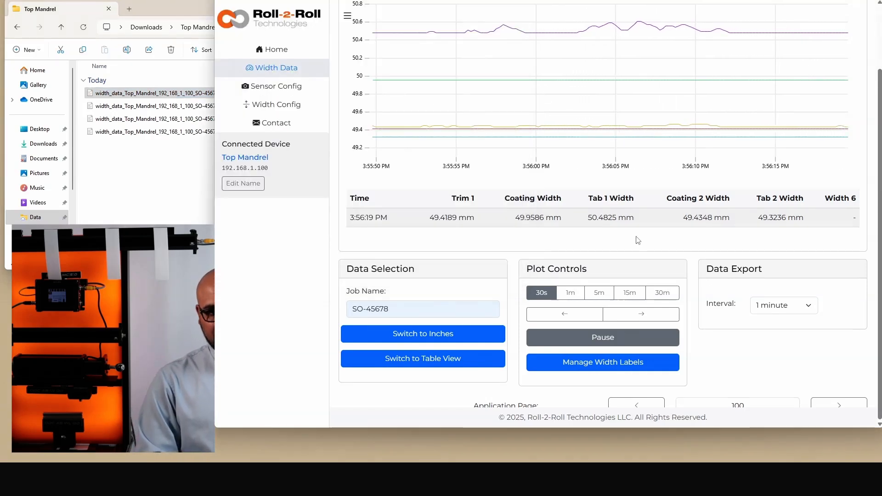
pyautogui.click(631, 293)
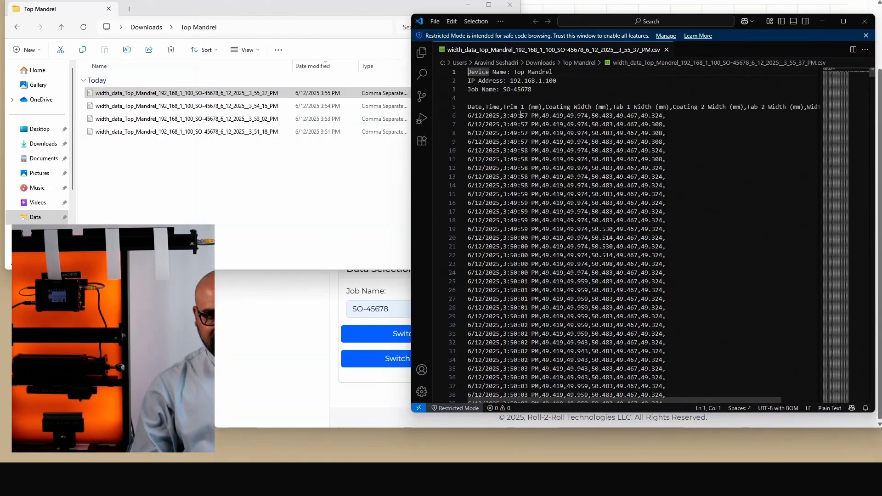
pyautogui.click(521, 116)
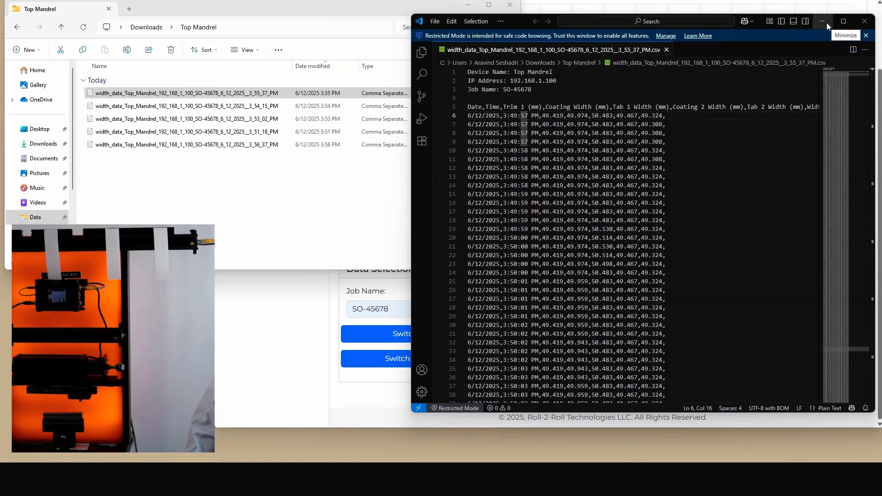
pyautogui.click(862, 23)
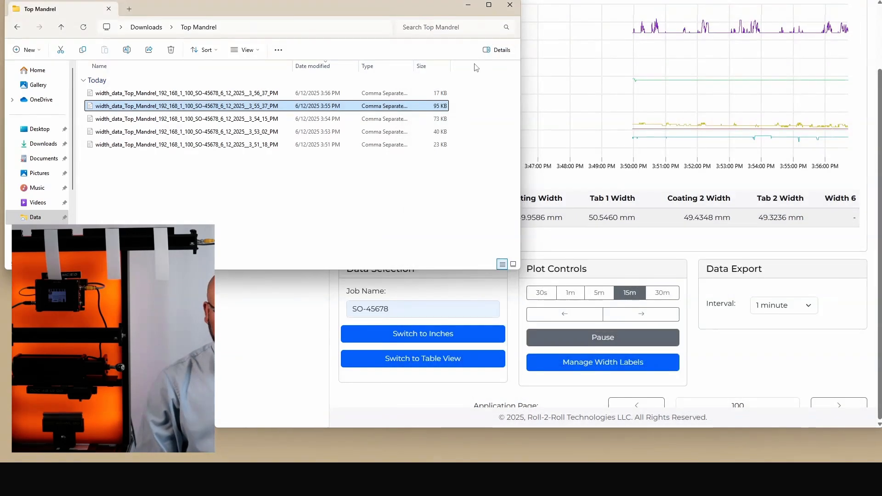
# Open the exported CSV ending in 3_56_37_PM and check its first and last timestamps, closing it when done
pyautogui.click(271, 93)
pyautogui.doubleClick(280, 94)
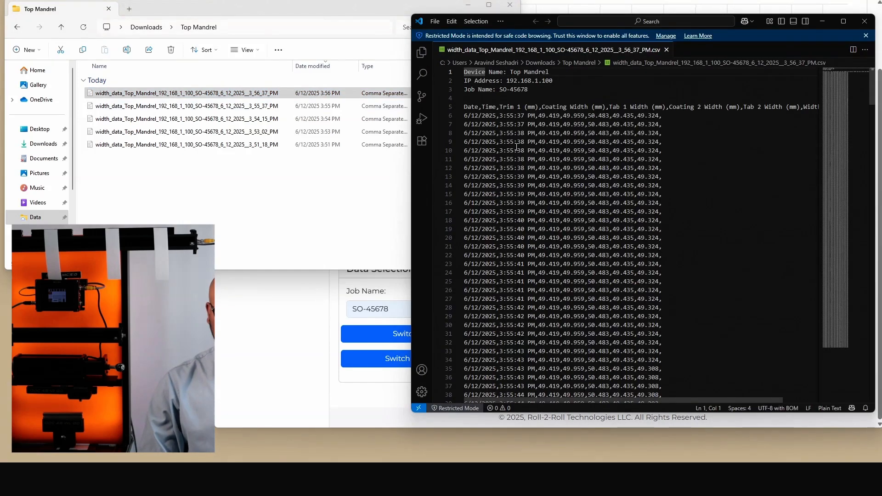
pyautogui.click(515, 119)
pyautogui.scroll(-20, 525, 188)
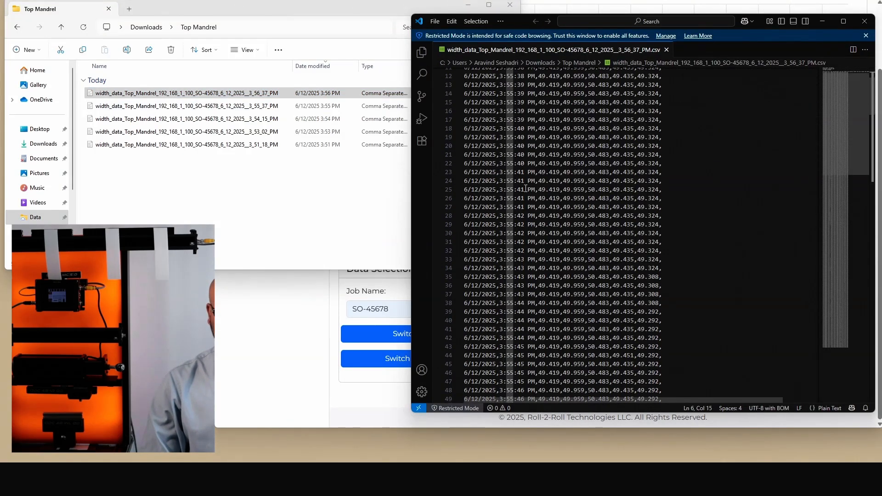
pyautogui.scroll(-20, 526, 189)
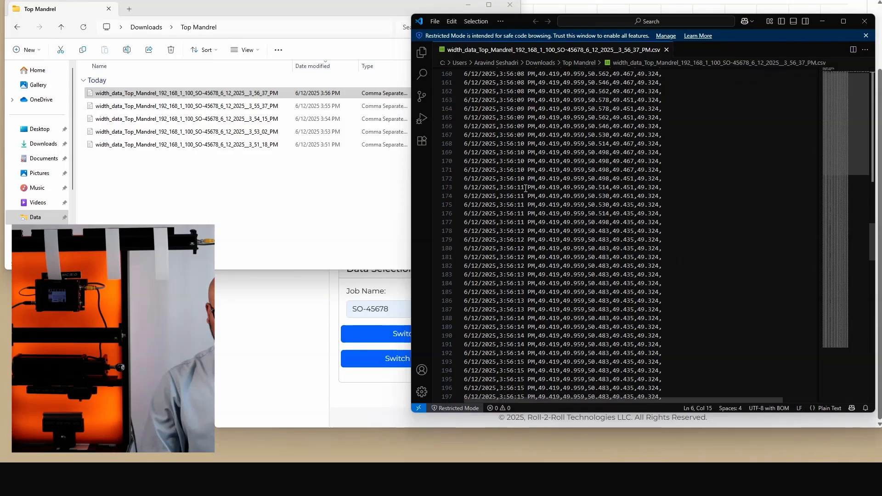
pyautogui.scroll(-12, 526, 188)
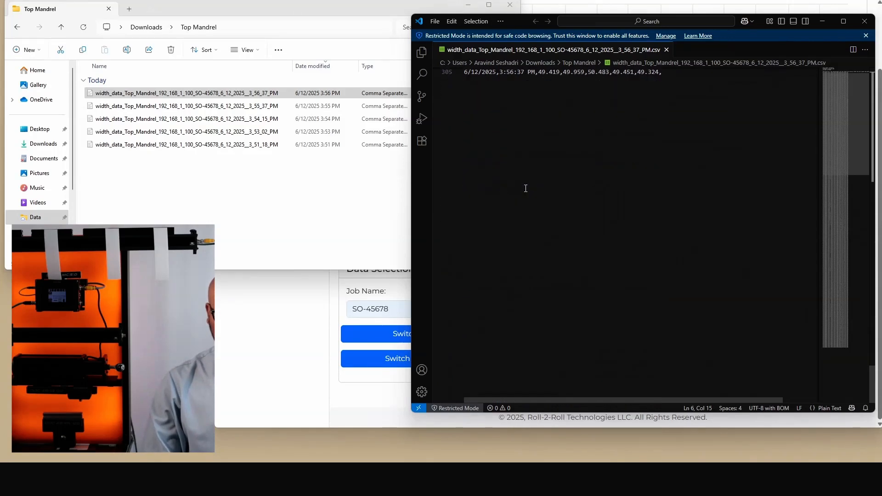
pyautogui.click(514, 152)
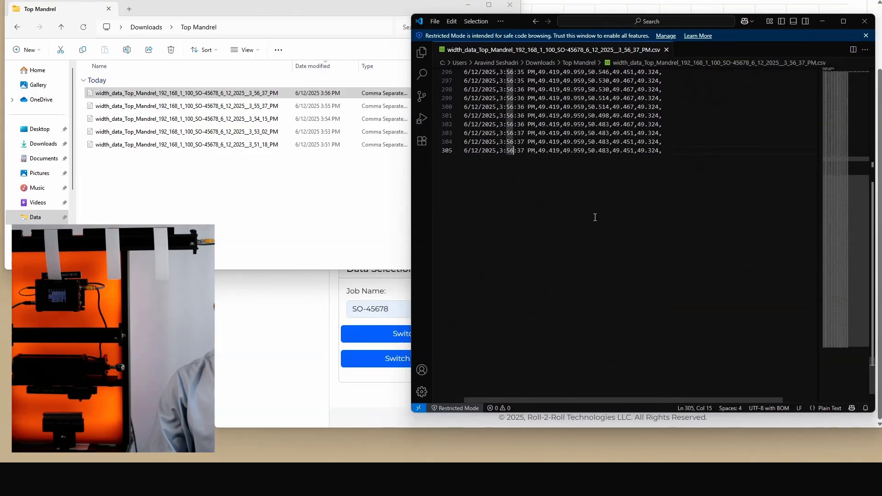
pyautogui.click(864, 21)
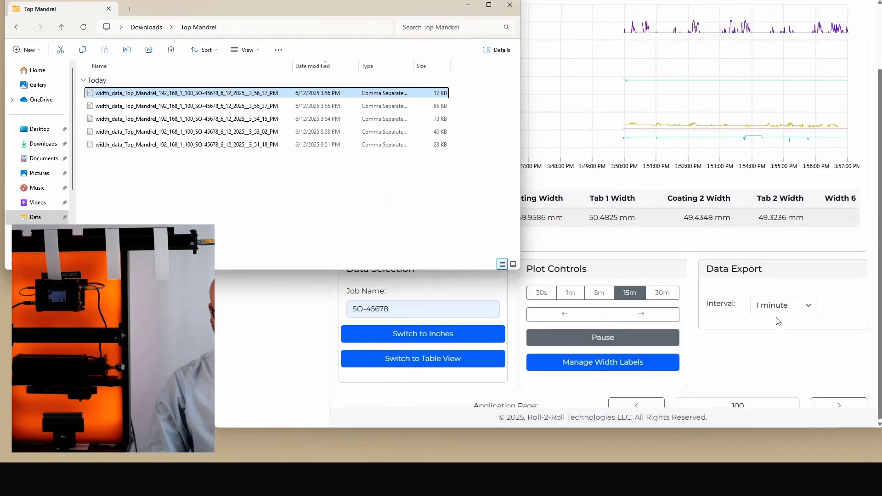
# Return to the width dashboard and switch the width measurements to the table view
pyautogui.click(779, 307)
pyautogui.click(780, 311)
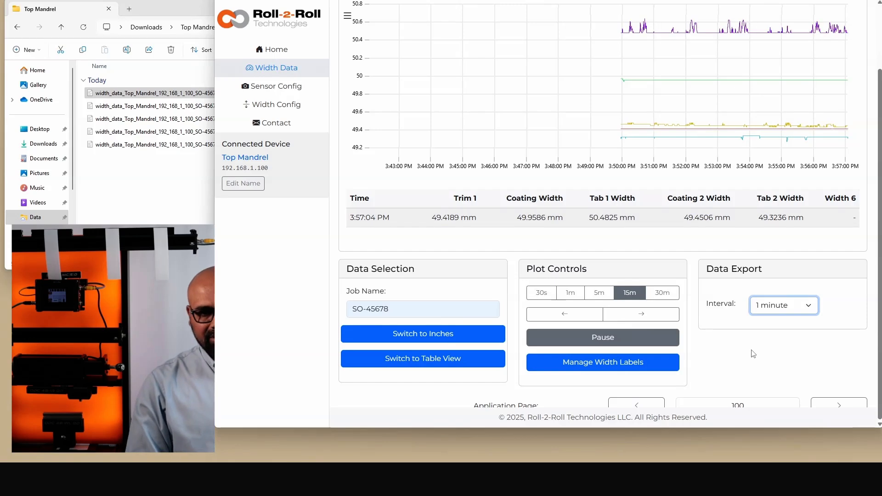
pyautogui.scroll(2, 753, 354)
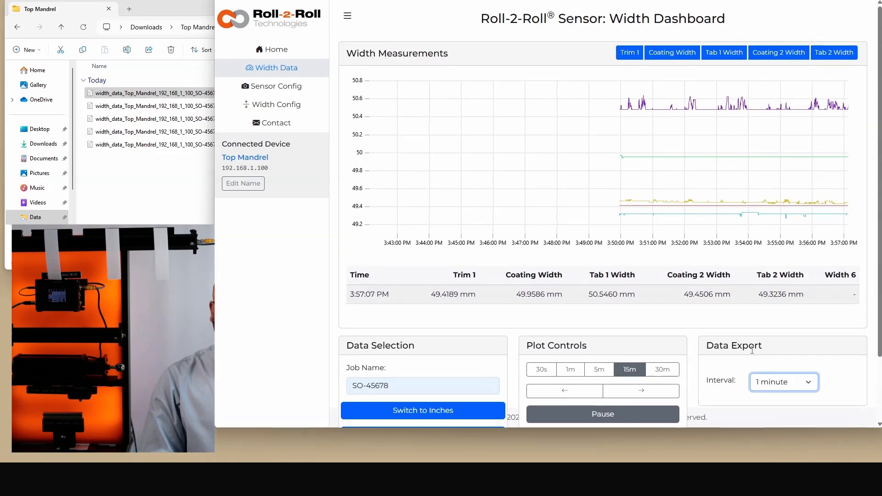
pyautogui.scroll(-3, 753, 351)
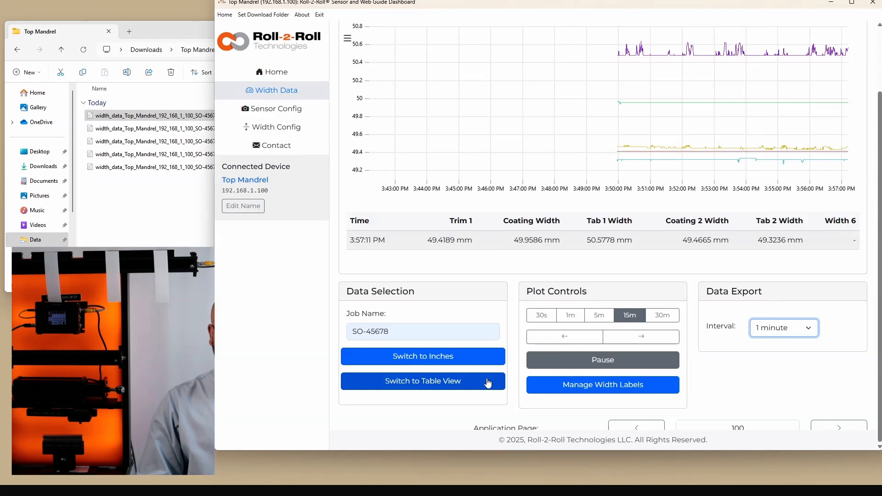
pyautogui.click(500, 380)
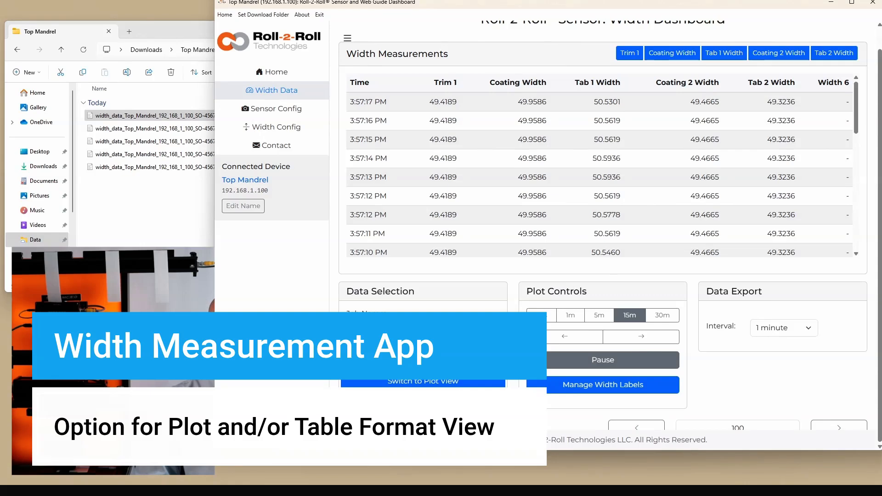
# Switch the width measurements to the plot view and back to the table view
pyautogui.click(423, 384)
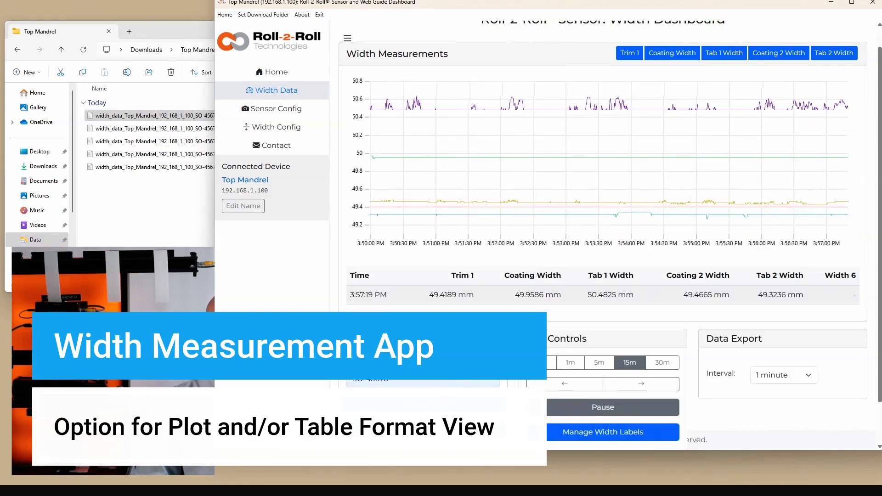
pyautogui.click(423, 428)
pyautogui.scroll(1, 619, 228)
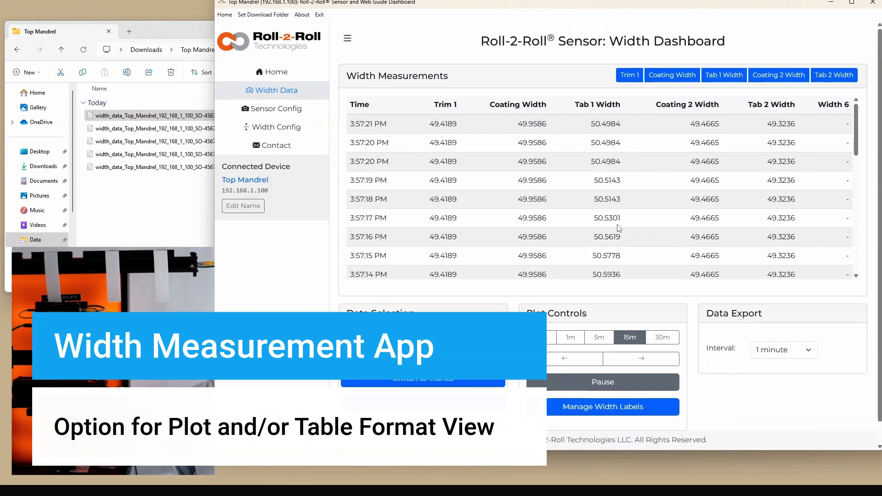
# Go through the table's 1m, 5m and 15m time spans, look over the rows, and set the span to 30m
pyautogui.click(574, 345)
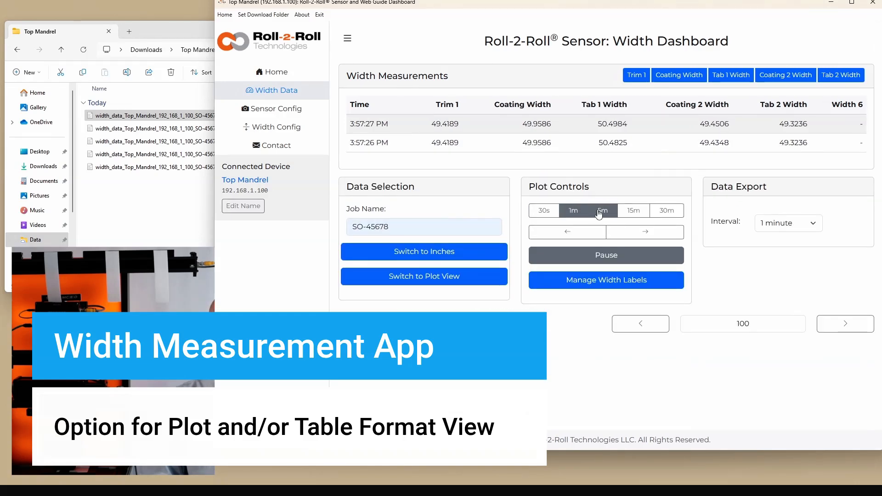
pyautogui.click(599, 210)
pyautogui.click(620, 341)
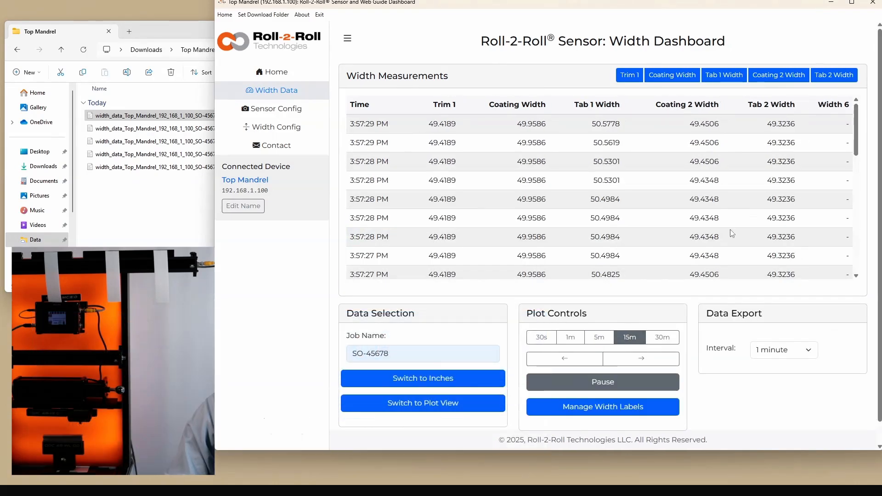
pyautogui.scroll(-5, 731, 232)
pyautogui.scroll(5, 732, 233)
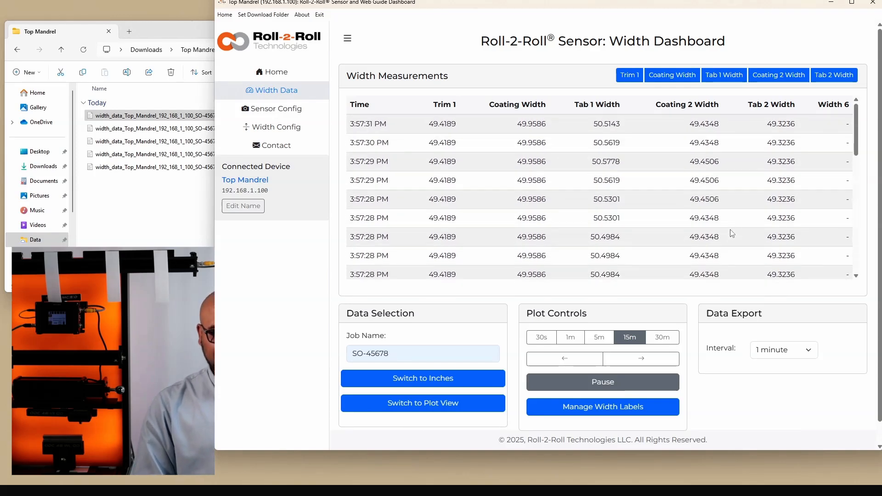
pyautogui.tripleClick(376, 123)
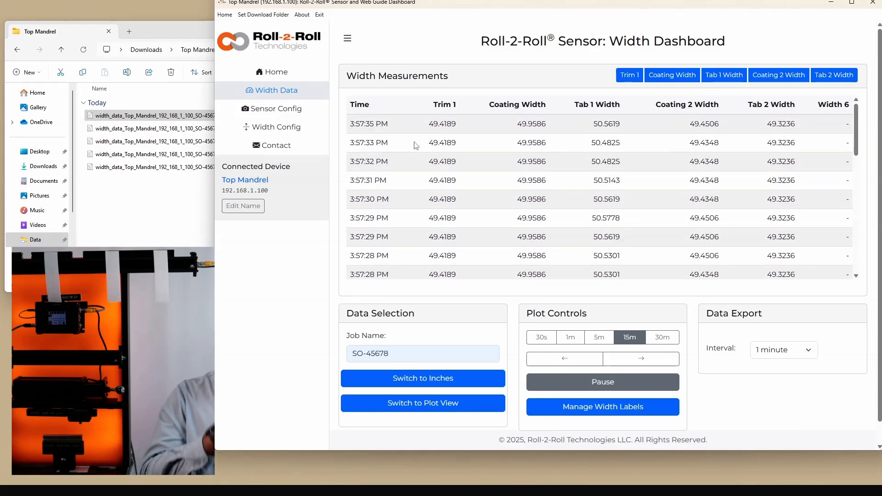
pyautogui.click(663, 337)
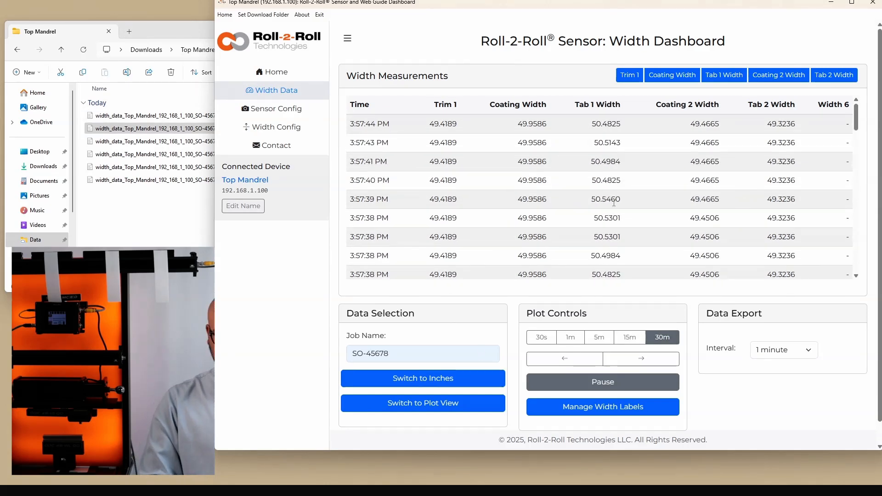
# Hide and restore the Trim 1 column in the width measurements table twice
pyautogui.click(631, 81)
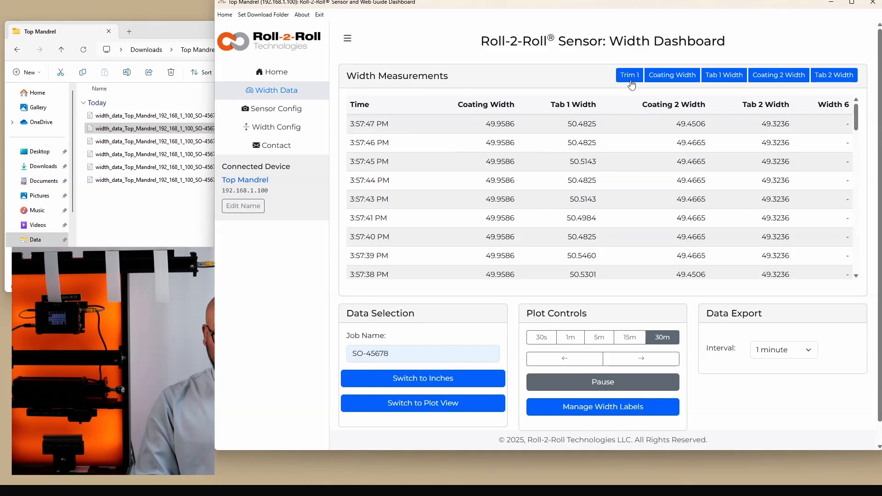
pyautogui.click(632, 85)
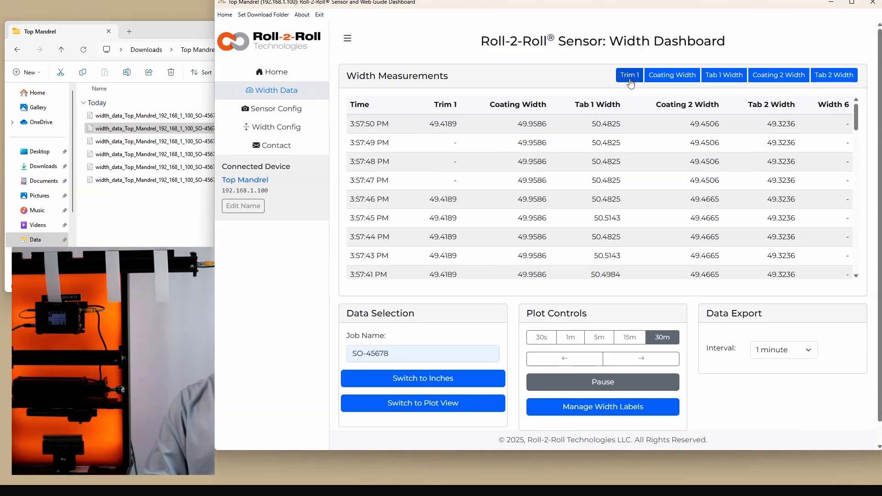
pyautogui.click(630, 83)
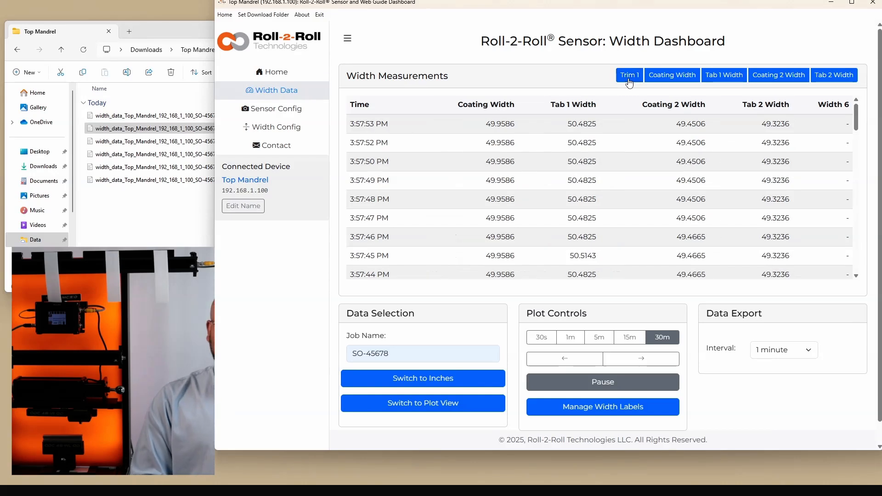
pyautogui.click(630, 82)
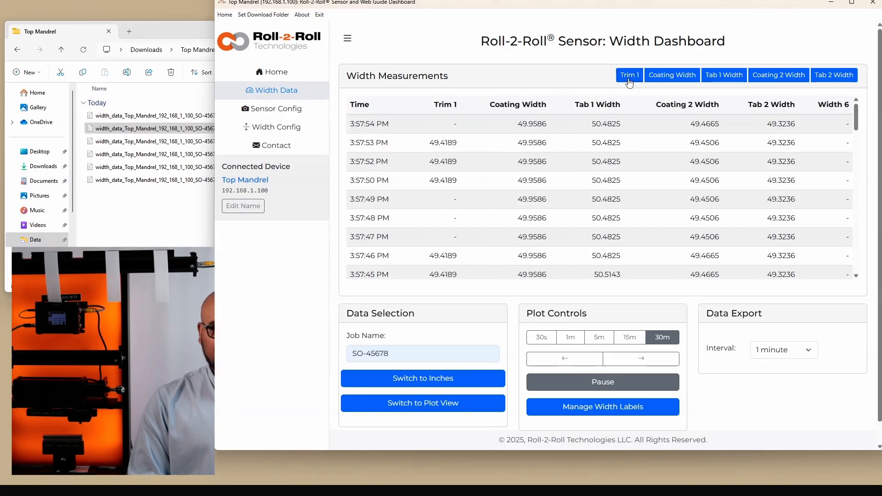
# Switch the width measurements to the plot view and toggle the Tab 1 Width trace off and on
pyautogui.click(466, 402)
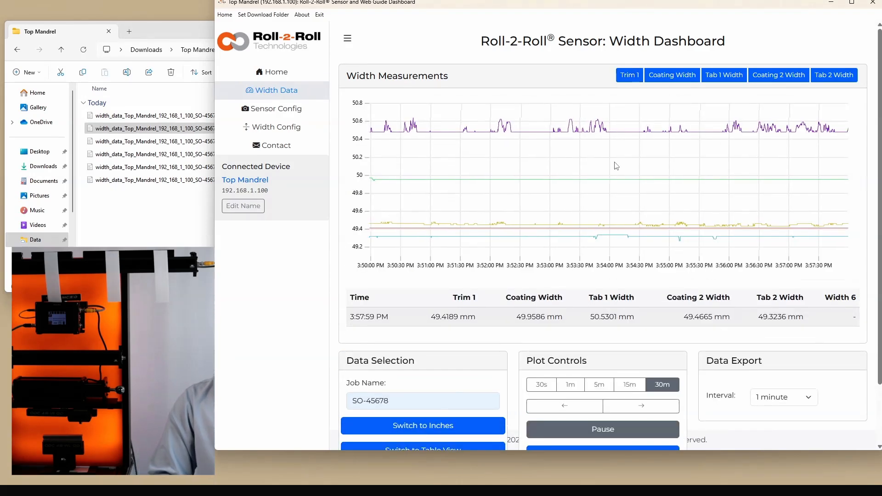
pyautogui.click(728, 81)
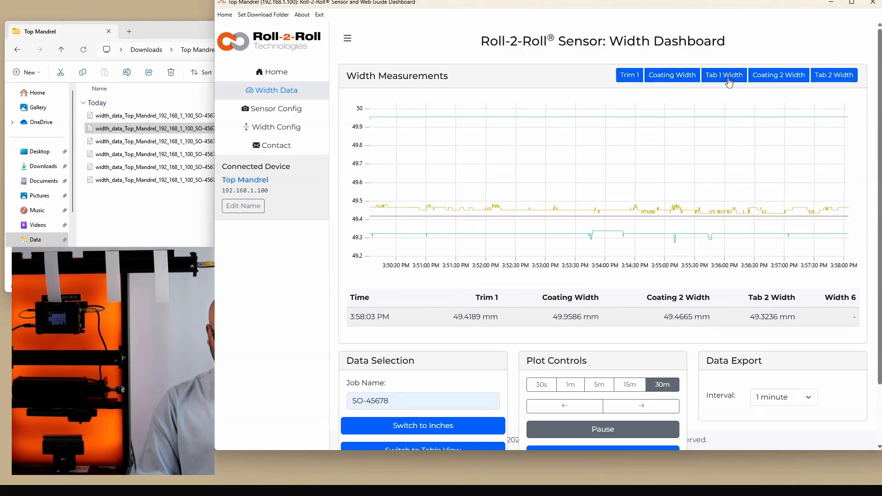
pyautogui.click(729, 81)
# Set the plot's time span to 30s and open the download folder selection, cancelling it without choosing a folder
pyautogui.click(542, 384)
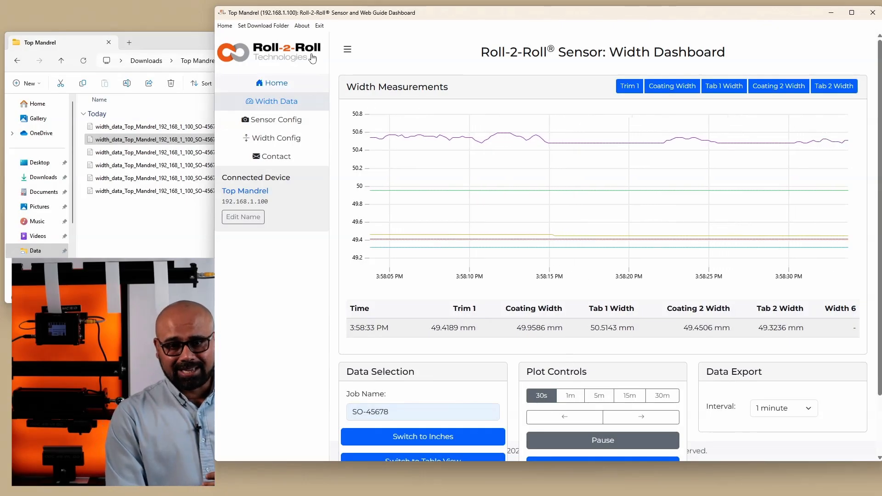
pyautogui.click(263, 25)
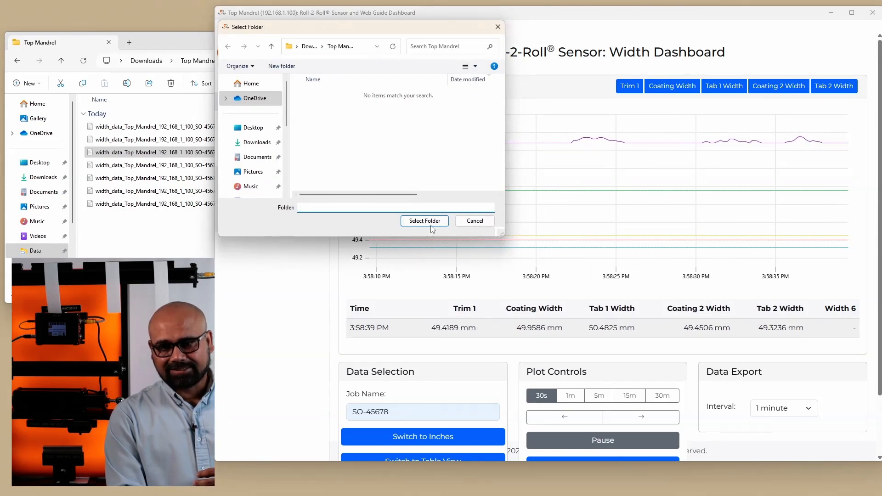
pyautogui.click(475, 221)
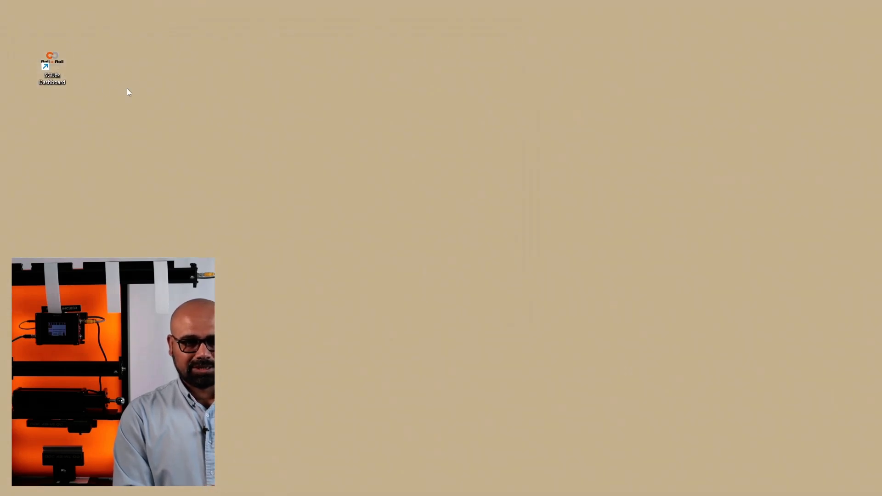
# Connect to the saved Top Mandrel controller instance and move its dashboard window fully into view
pyautogui.moveTo(123, 56); pyautogui.dragTo(507, 62)
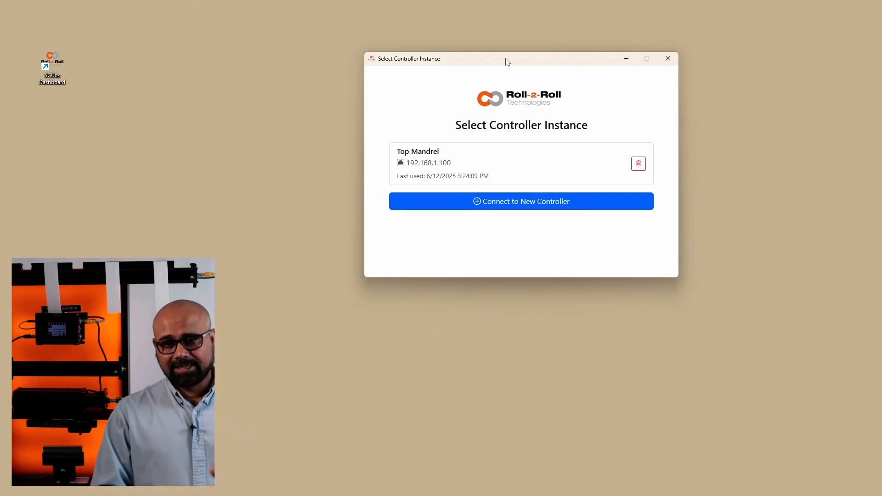
pyautogui.click(415, 154)
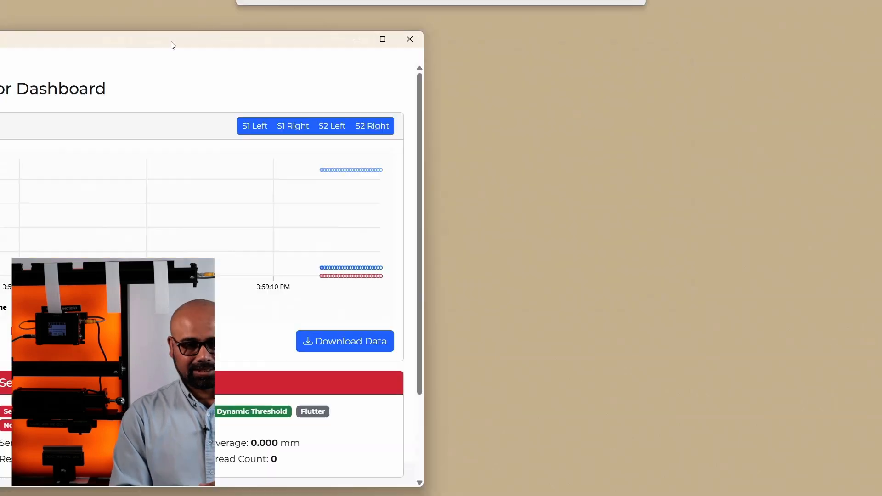
pyautogui.moveTo(170, 43); pyautogui.dragTo(683, 23)
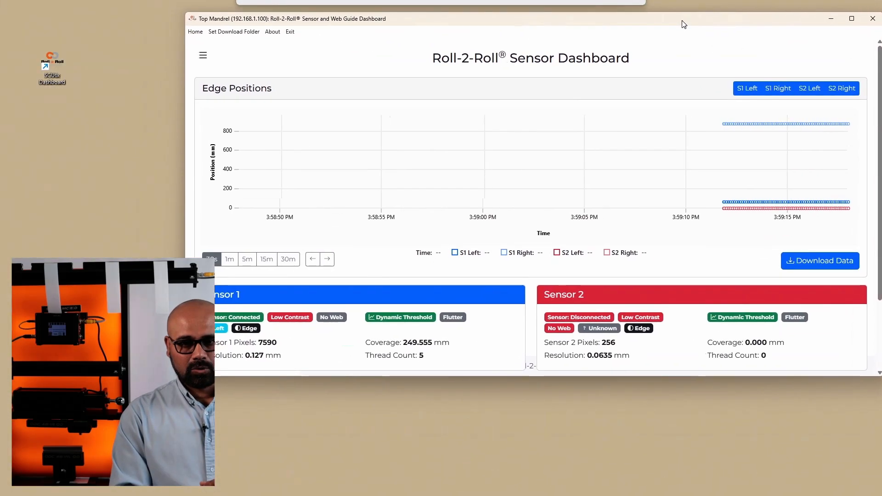
# Show the navigation sidebar and open the Width Data page after a look at Sensor Config
pyautogui.click(203, 57)
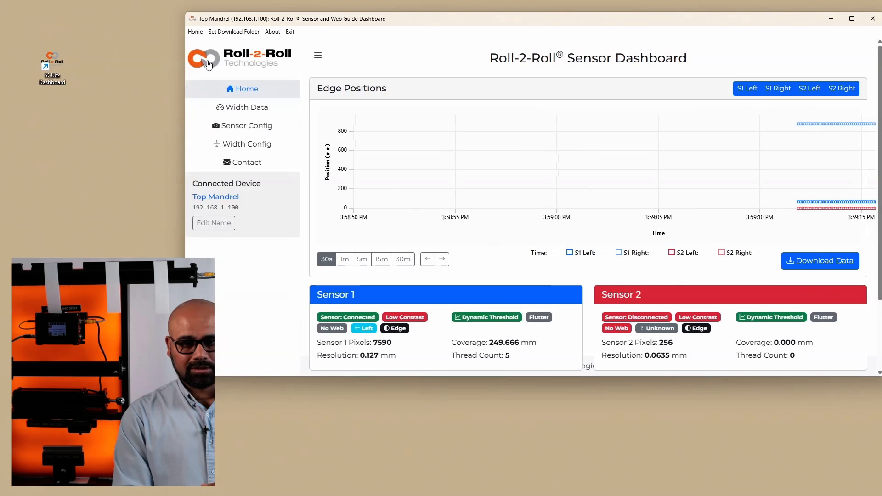
pyautogui.click(256, 130)
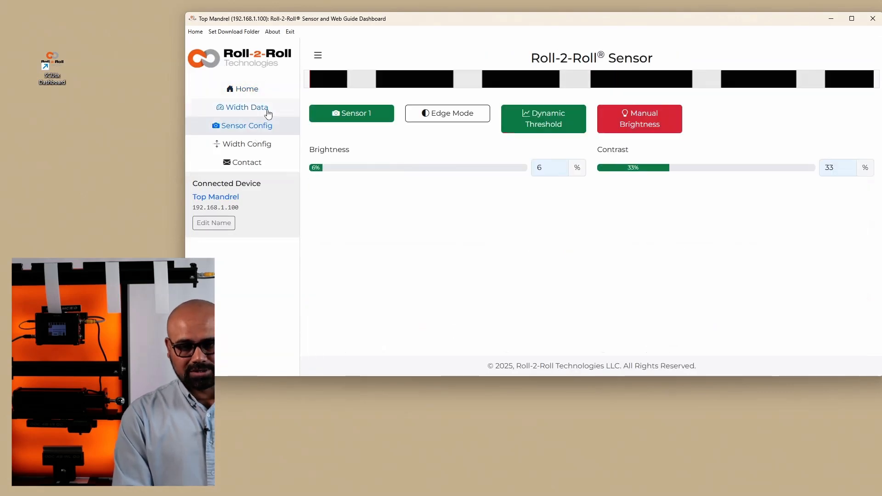
pyautogui.click(268, 111)
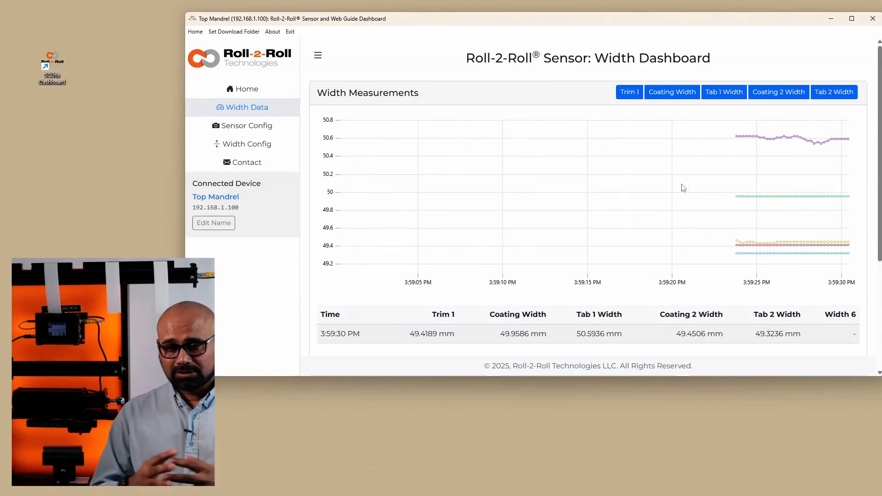
# Check the saved job name and export interval, and look at the width labels without changing them
pyautogui.scroll(-2, 684, 188)
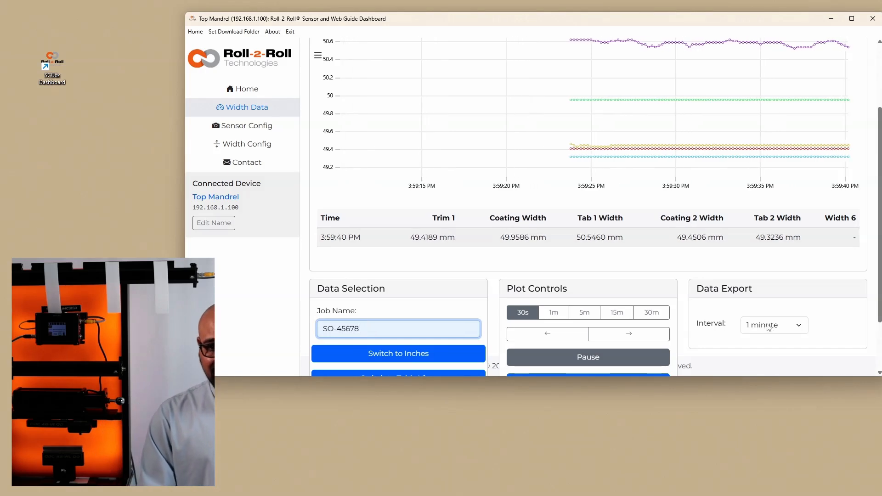
pyautogui.click(583, 381)
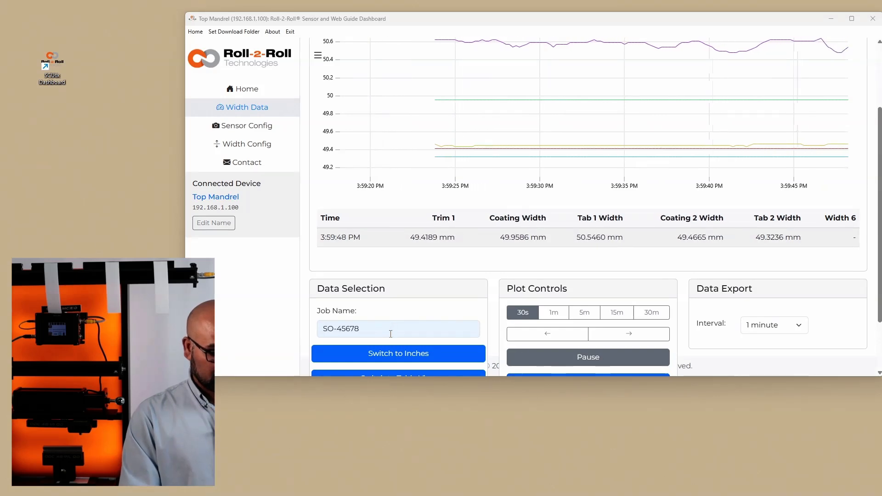
pyautogui.click(299, 289)
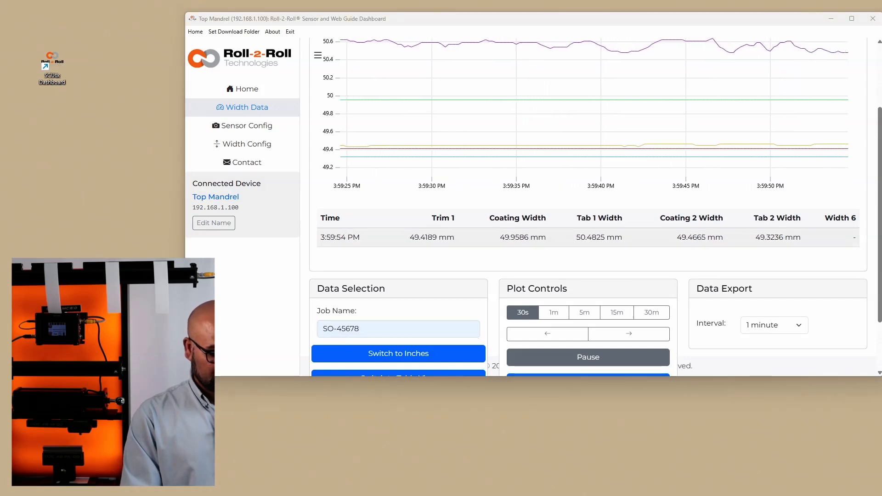
# Review the exported CSV files in the Top Mandrel folder and set the dashboard plot's time span to 1m
pyautogui.moveTo(0, 36); pyautogui.dragTo(219, 57)
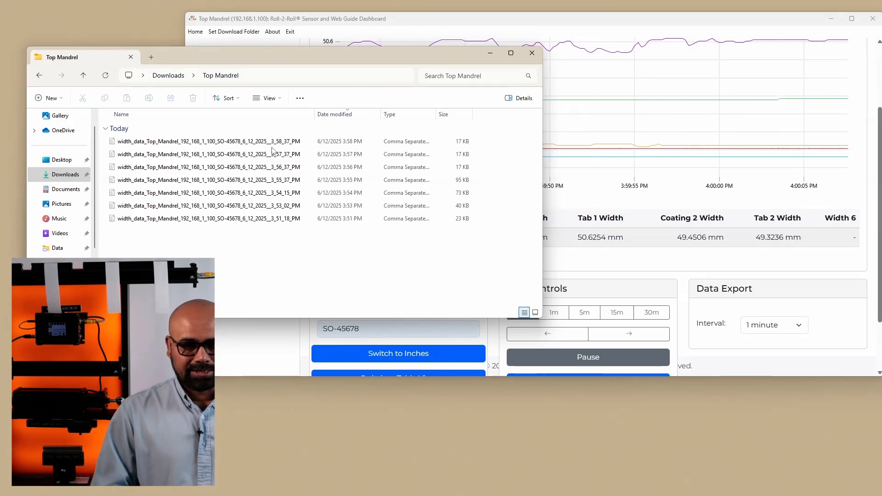
pyautogui.click(562, 317)
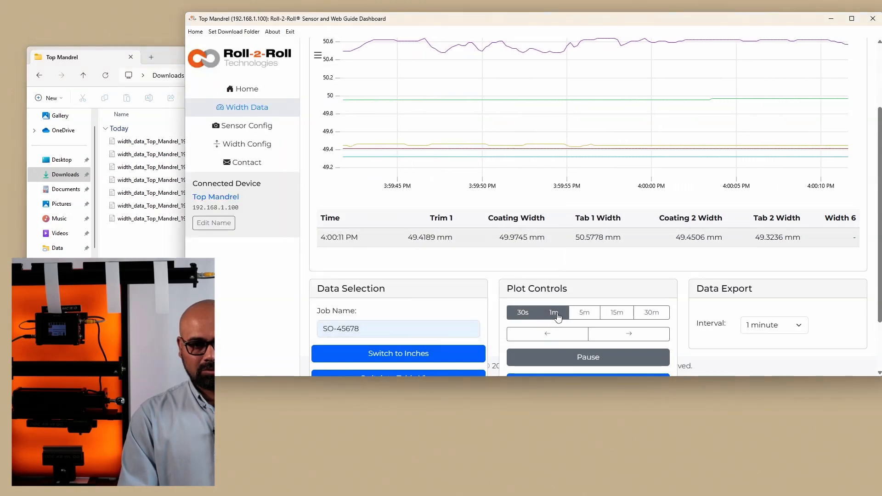
pyautogui.click(559, 316)
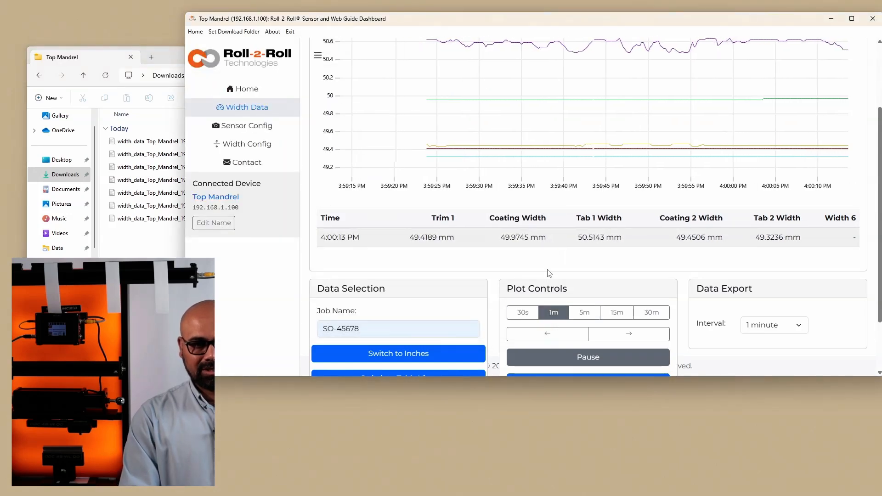
# Return to the Top Mandrel folder and check for the exported CSV ending in 4_00_23_PM, dismissing its file options
pyautogui.click(170, 59)
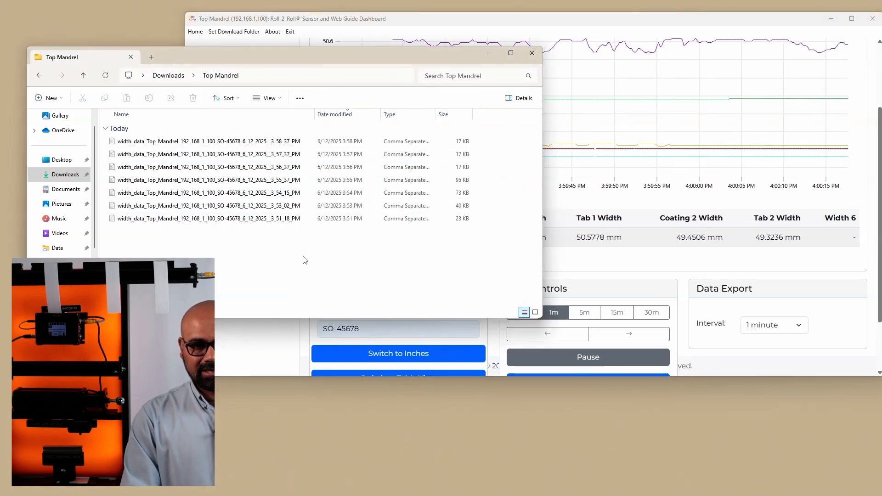
pyautogui.moveTo(351, 58); pyautogui.dragTo(349, 79)
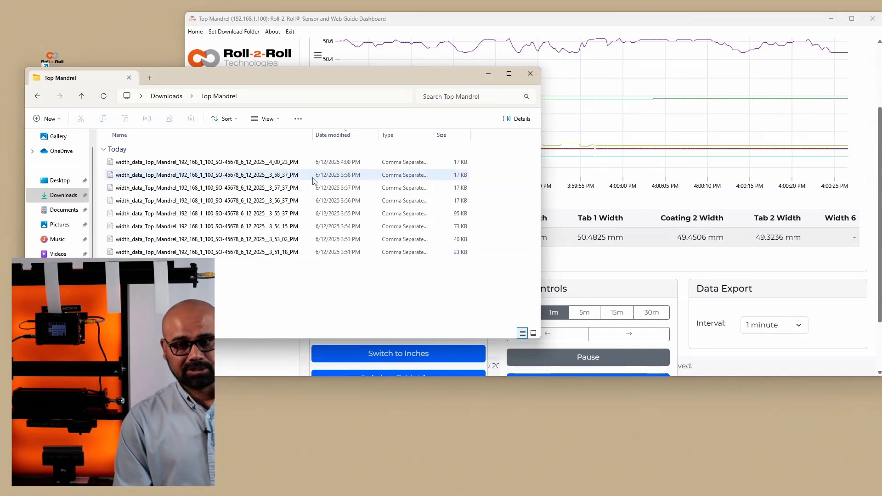
pyautogui.rightClick(286, 162)
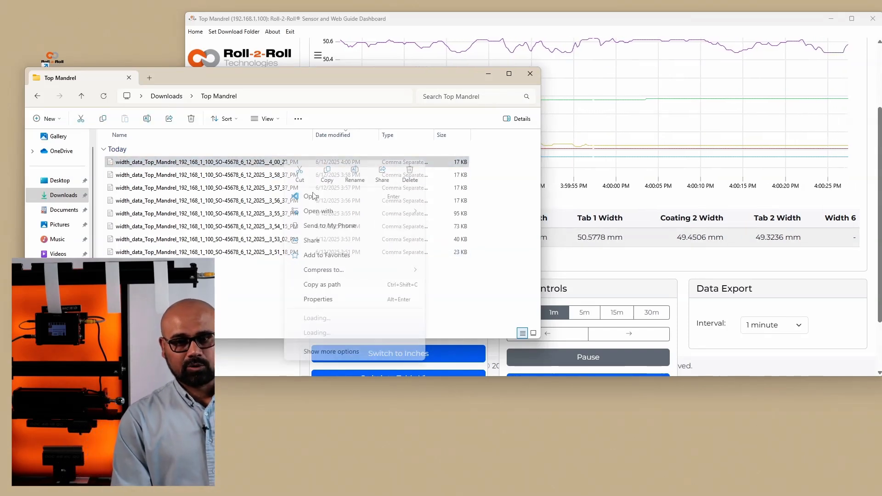
pyautogui.click(471, 302)
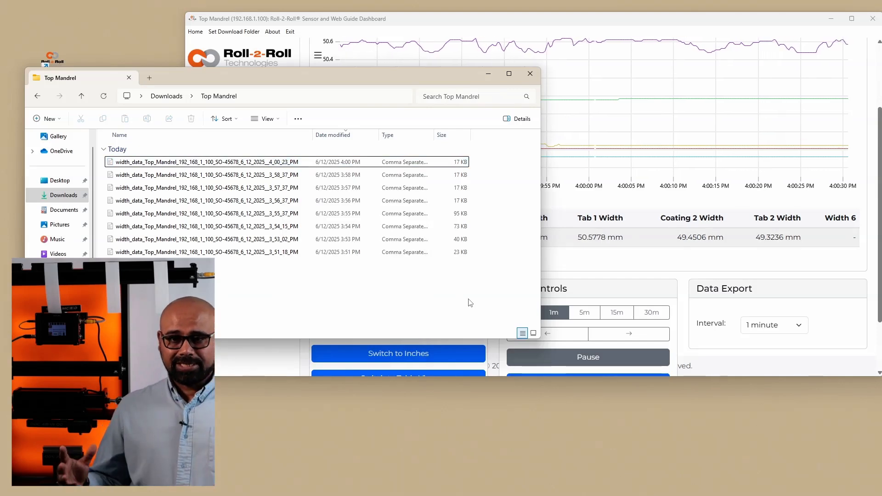